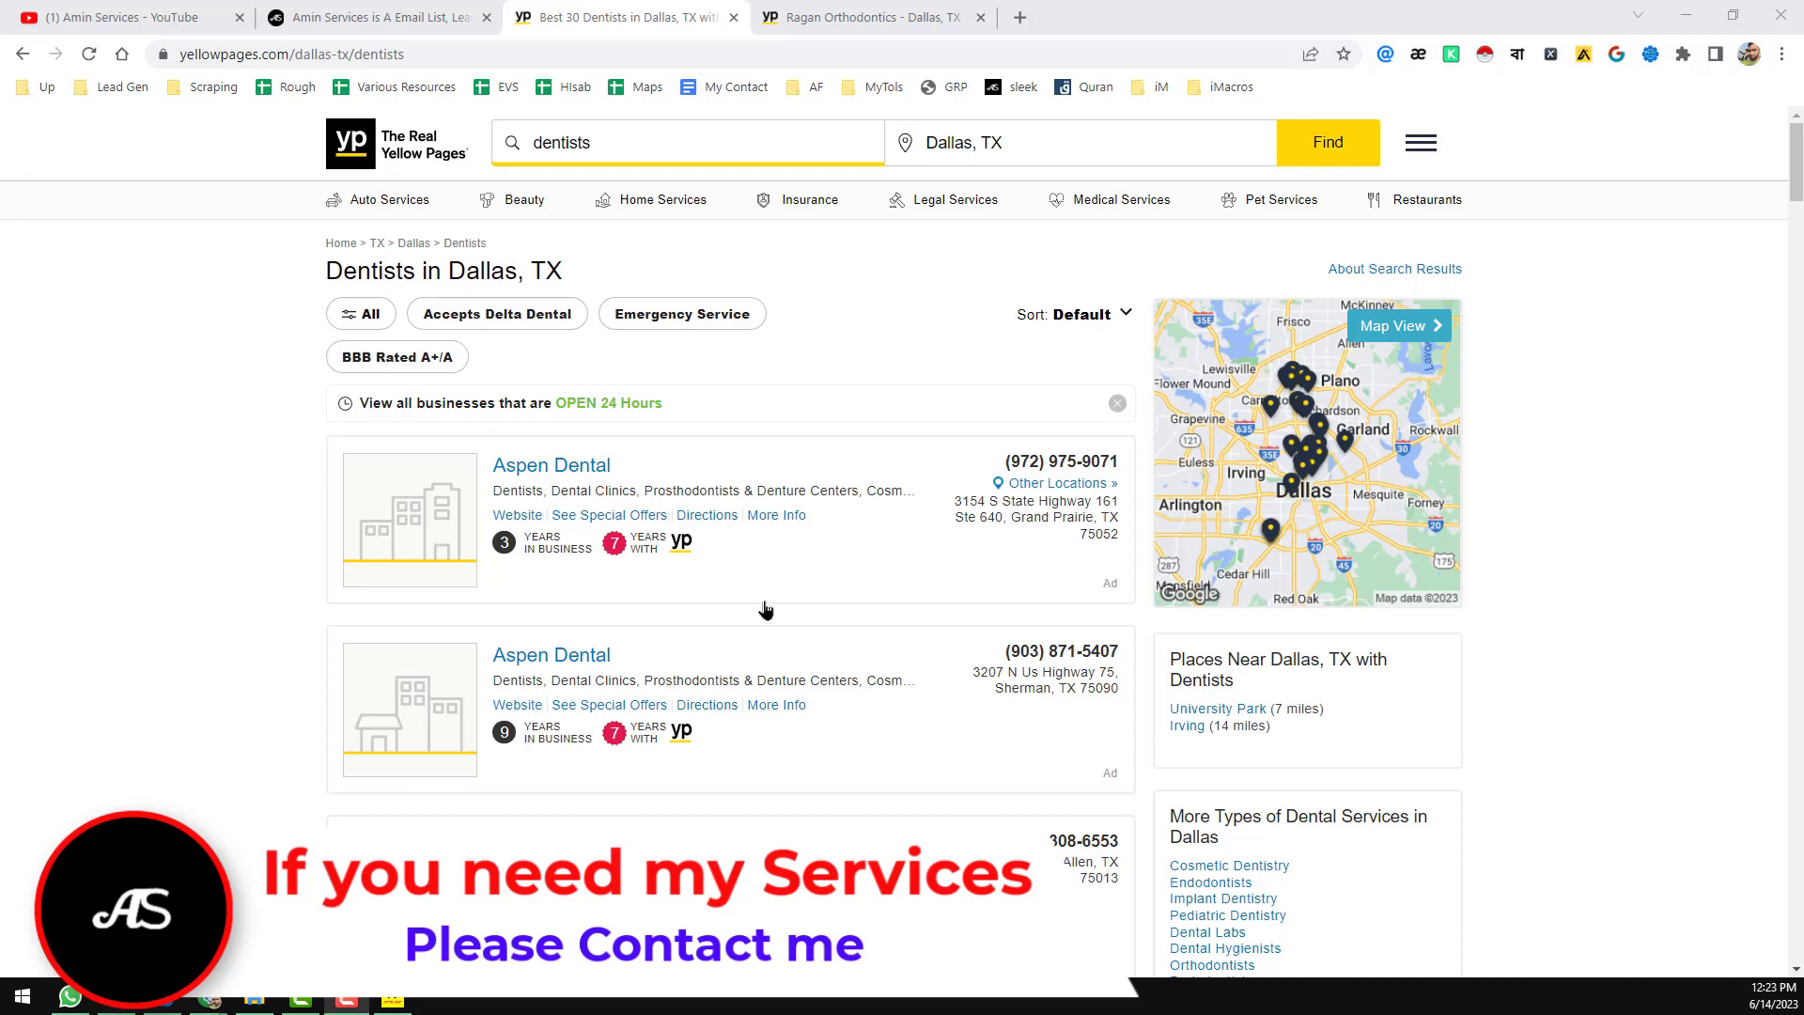
- Browse the YouTube channel's videos page
left_click(132, 17)
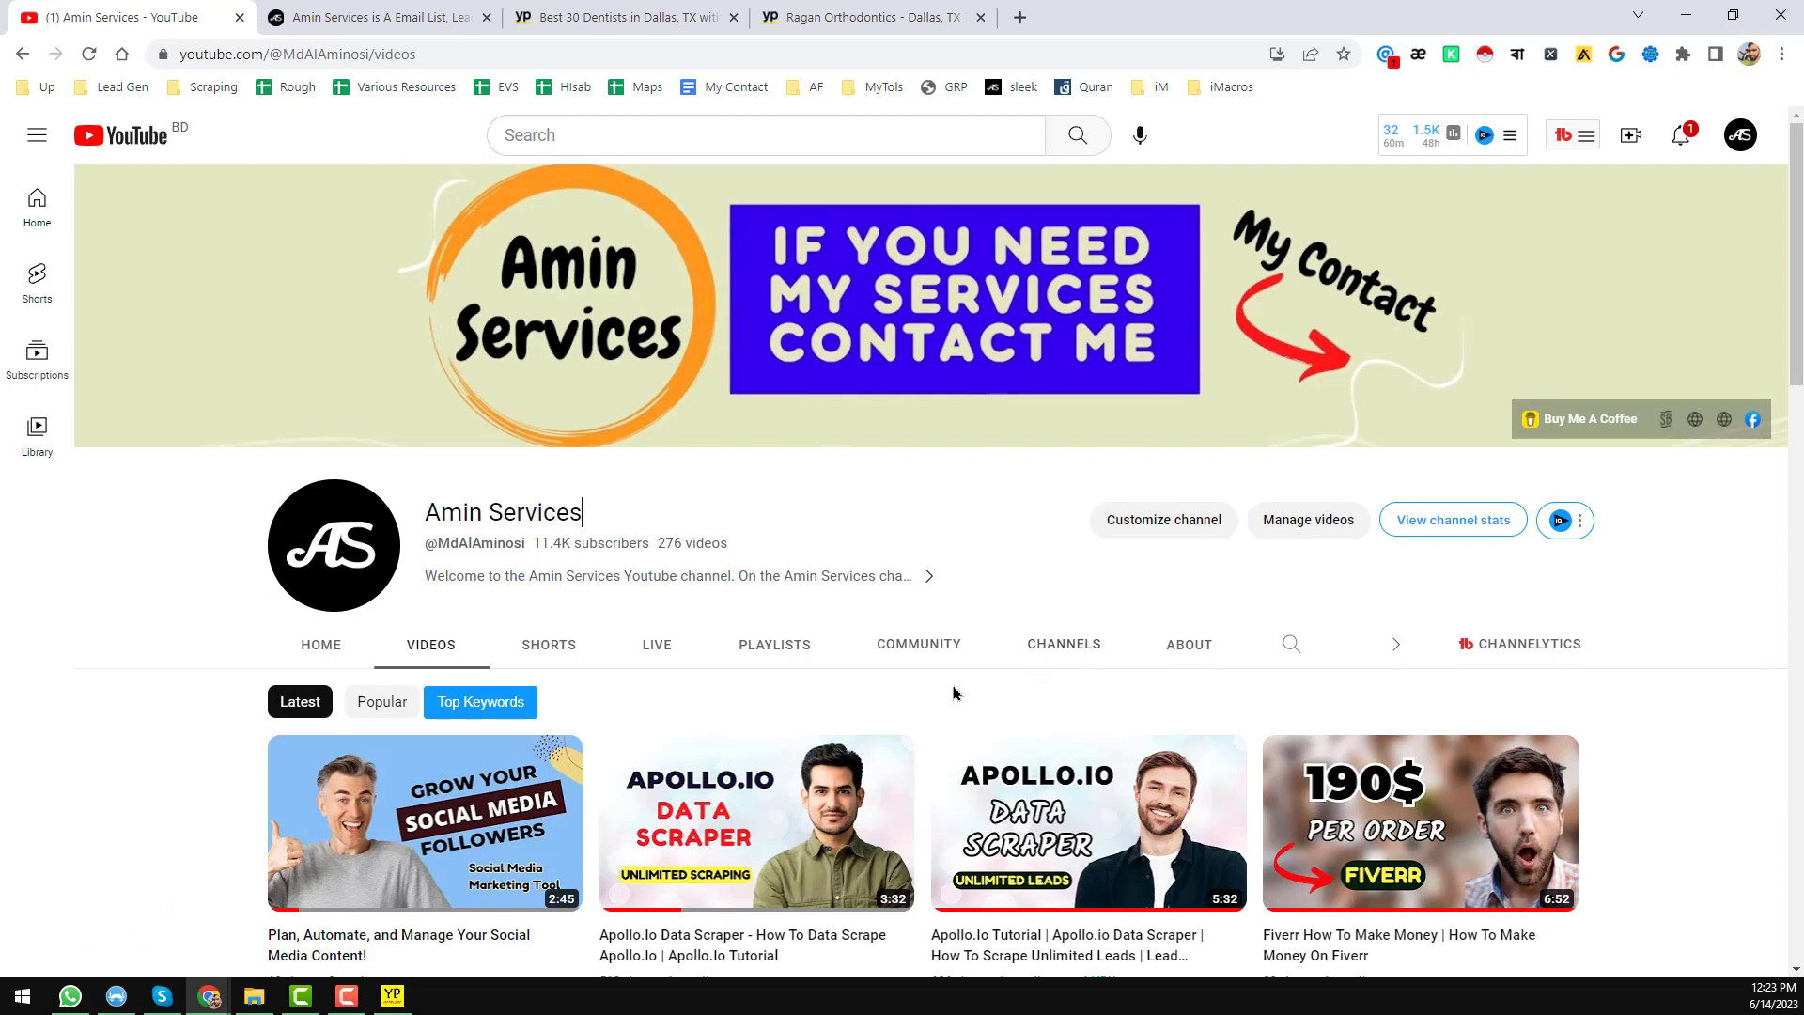
scroll(953, 692, "down", 5)
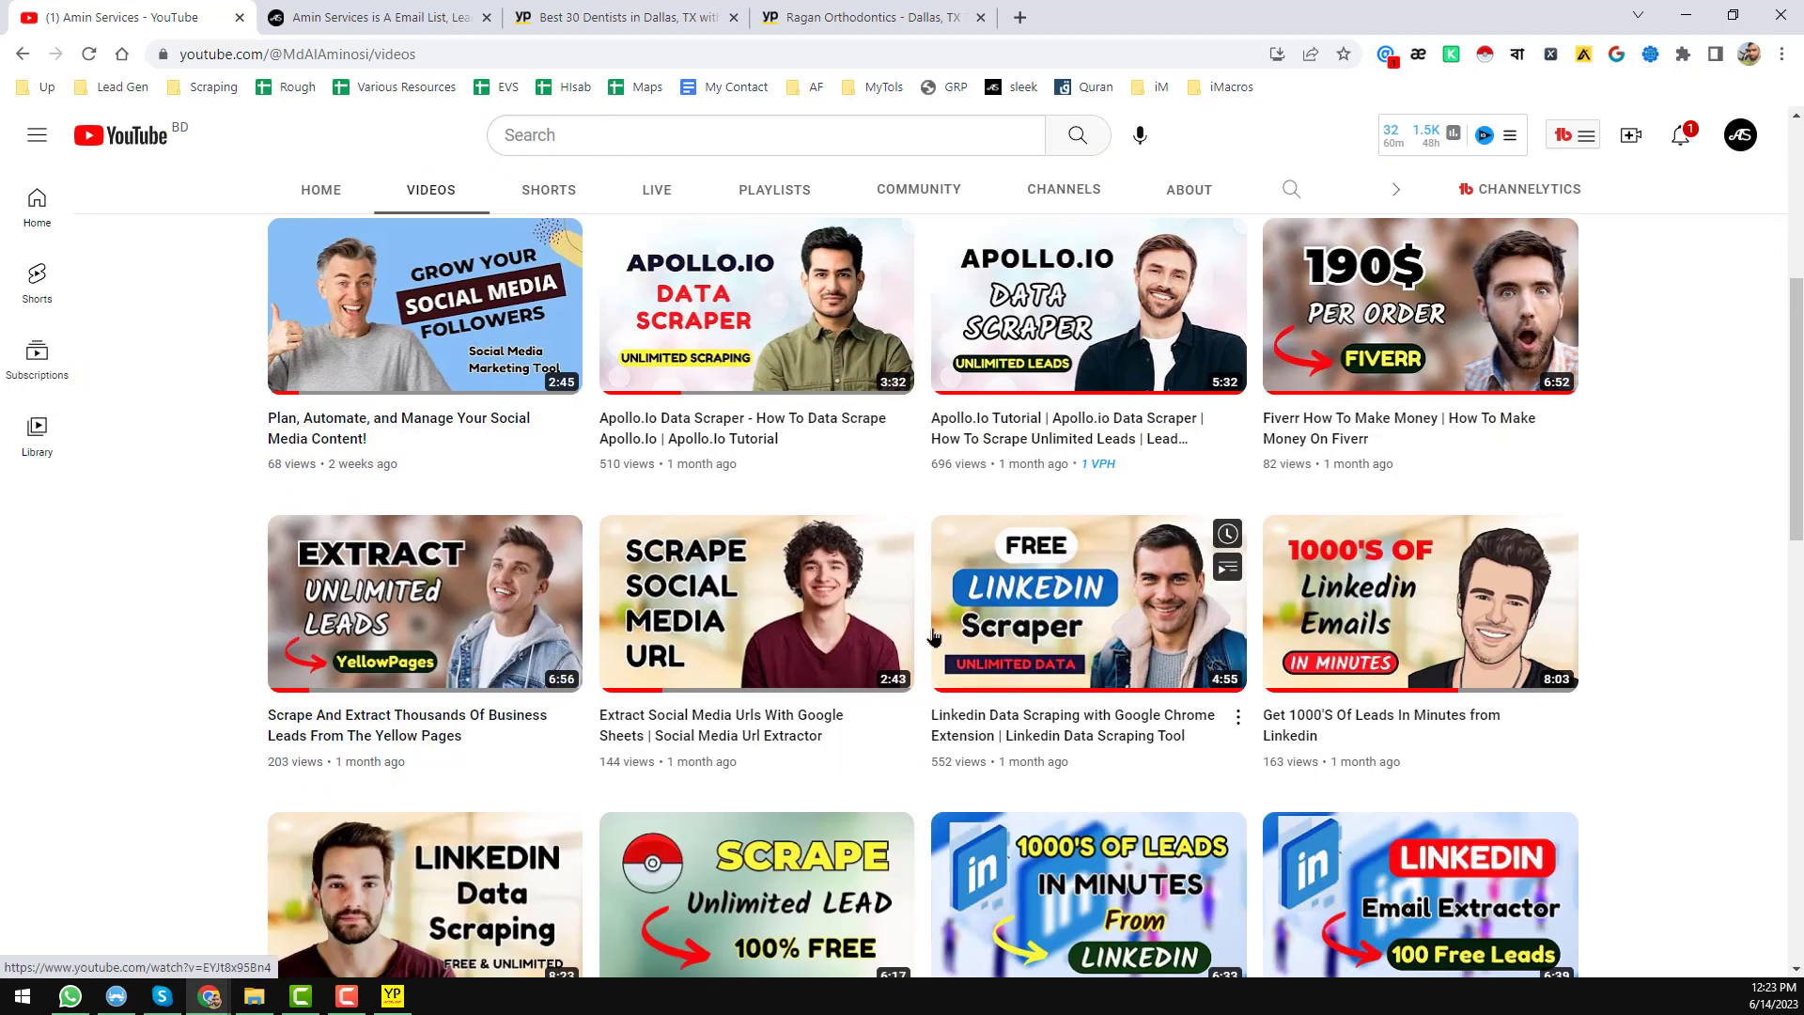
scroll(933, 637, "down", 2)
scroll(925, 624, "down", 3)
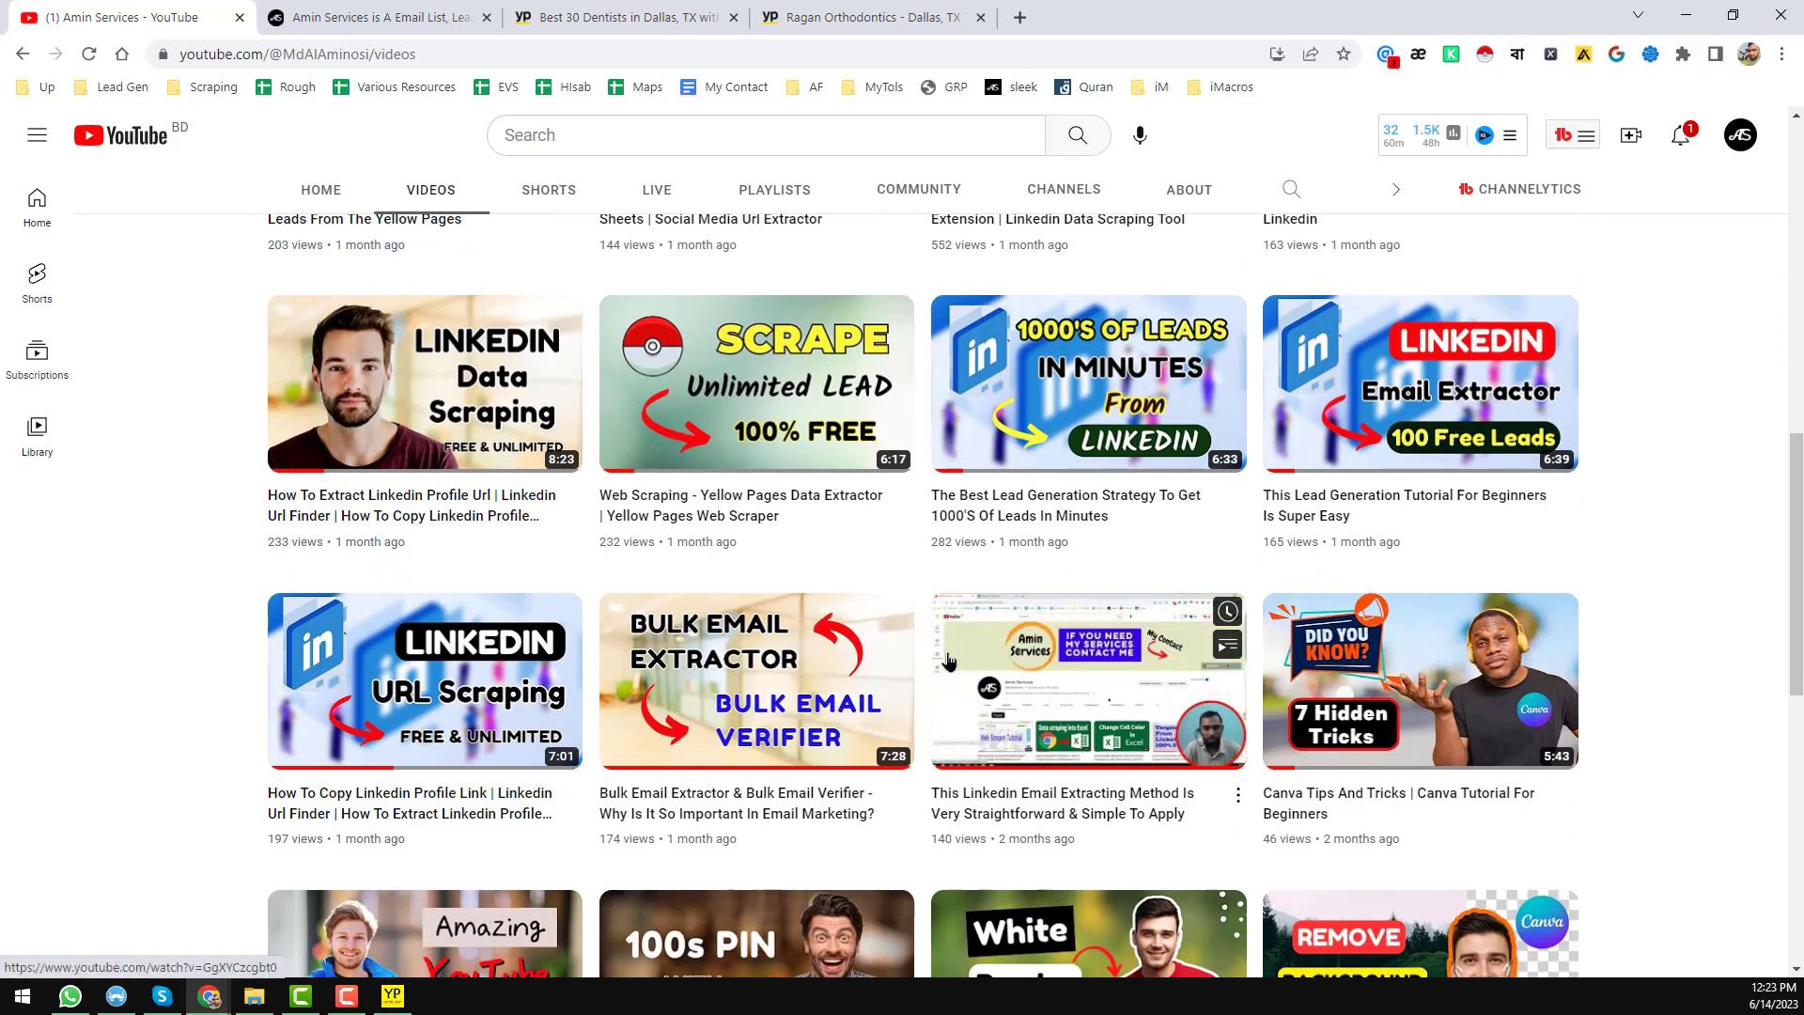
scroll(949, 672, "down", 2)
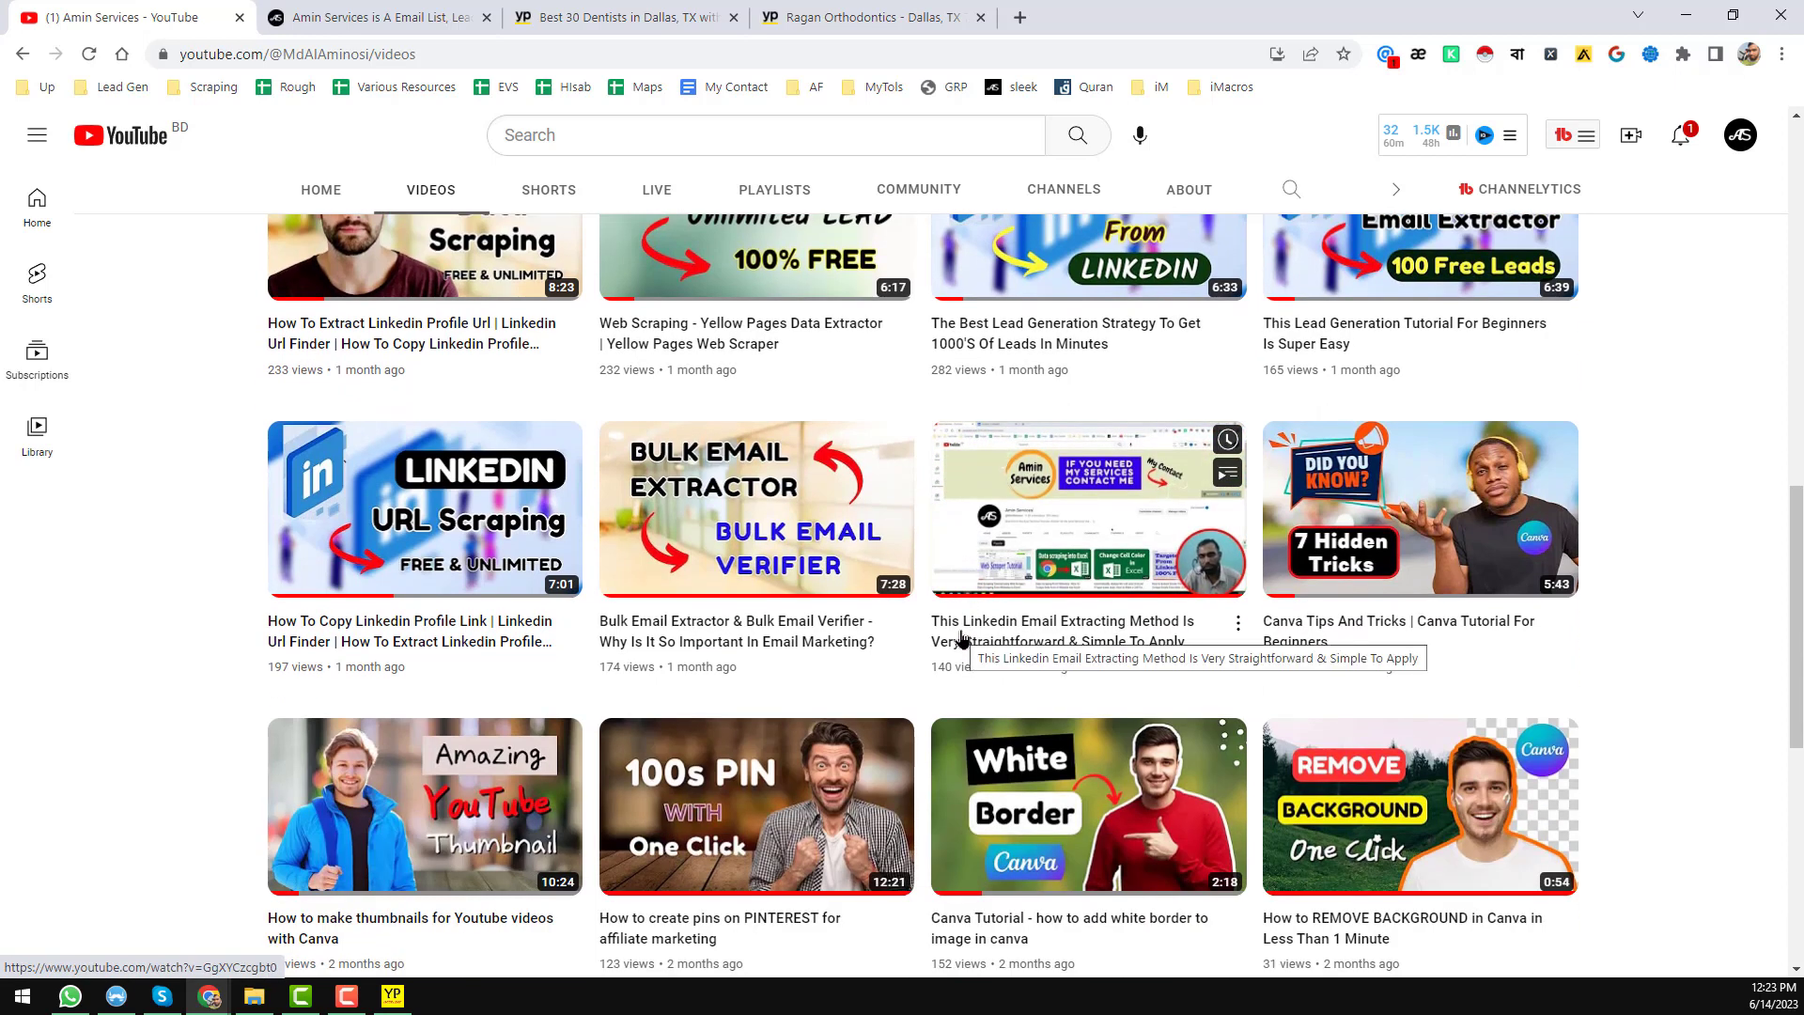
scroll(963, 638, "down", 2)
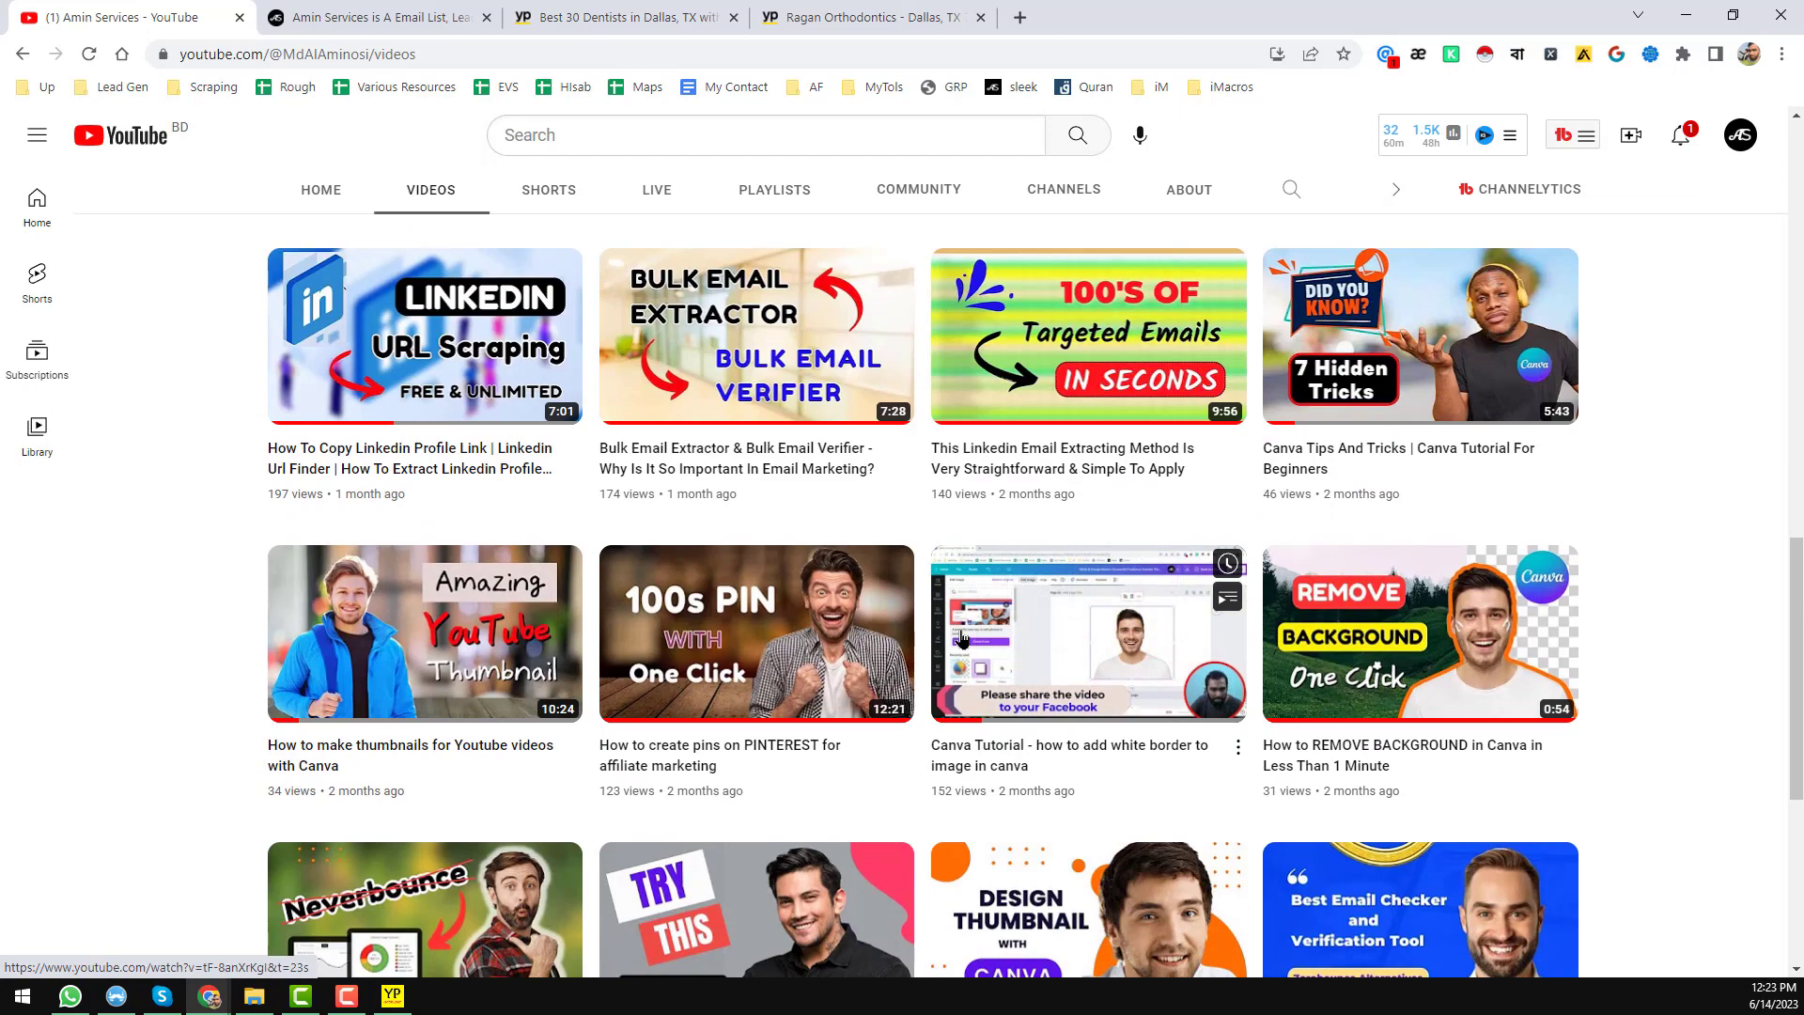
scroll(962, 638, "down", 2)
scroll(963, 638, "down", 4)
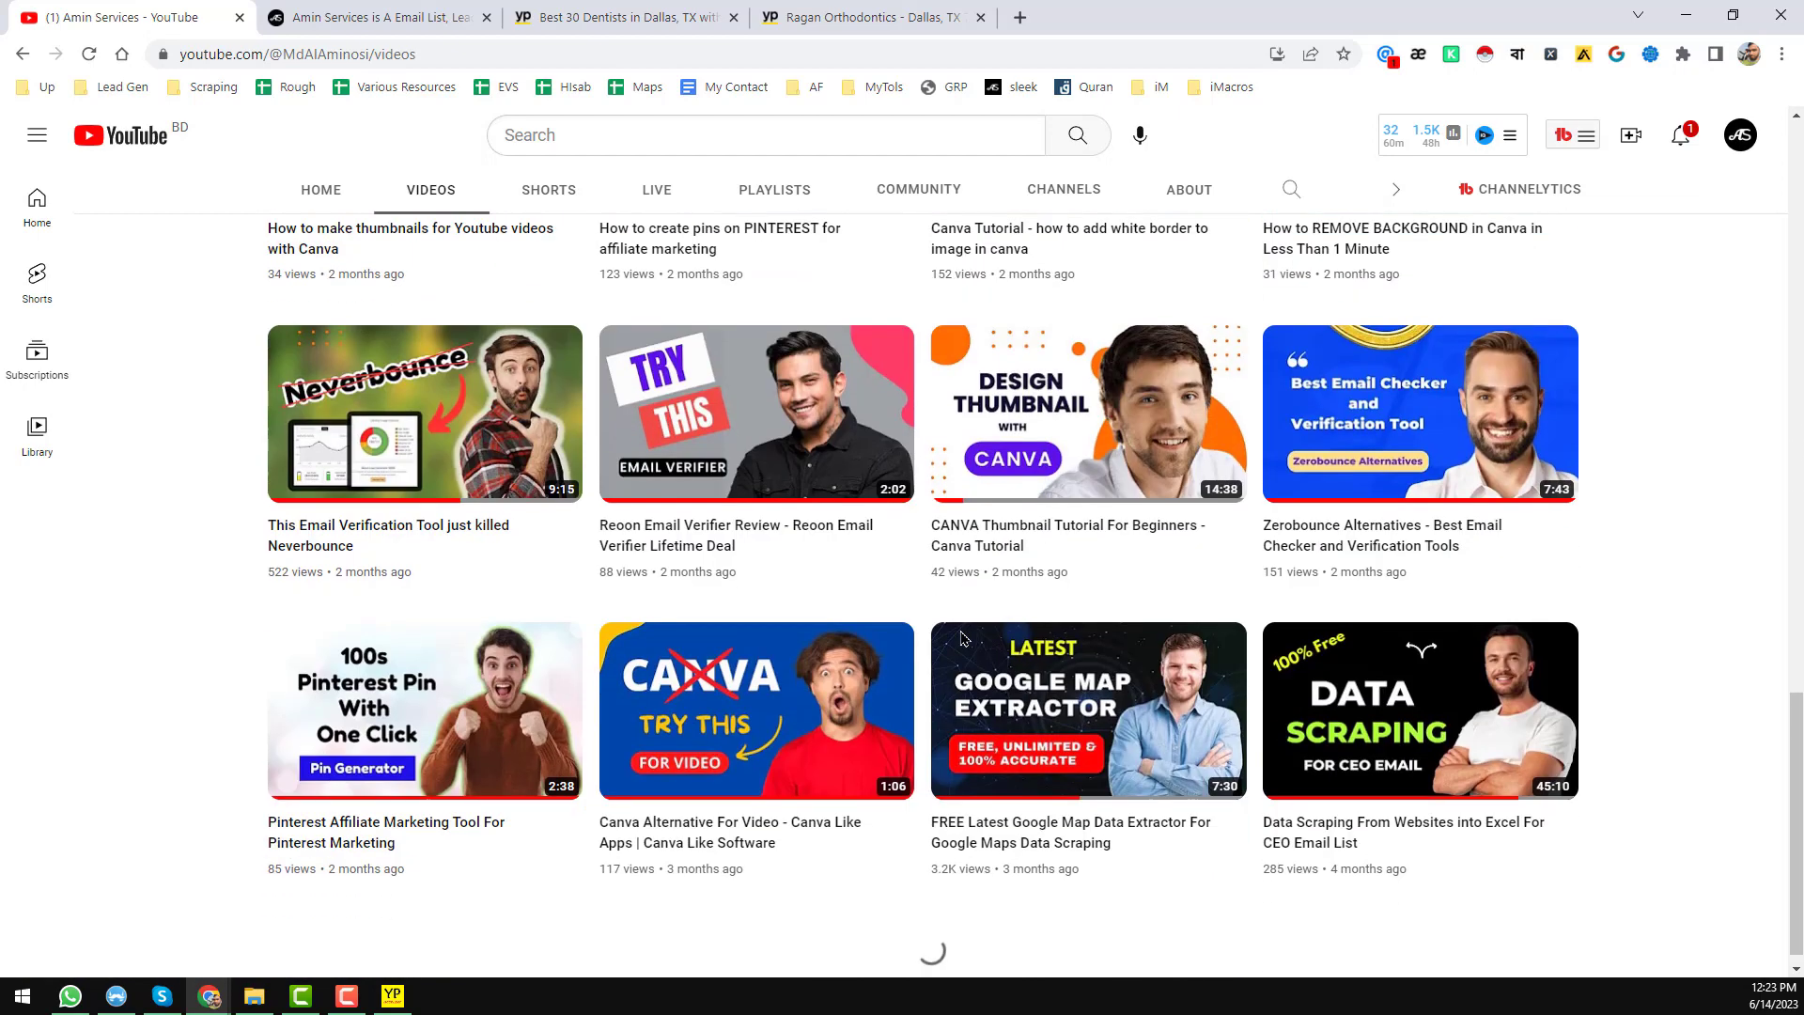
scroll(962, 638, "down", 2)
scroll(900, 631, "down", 4)
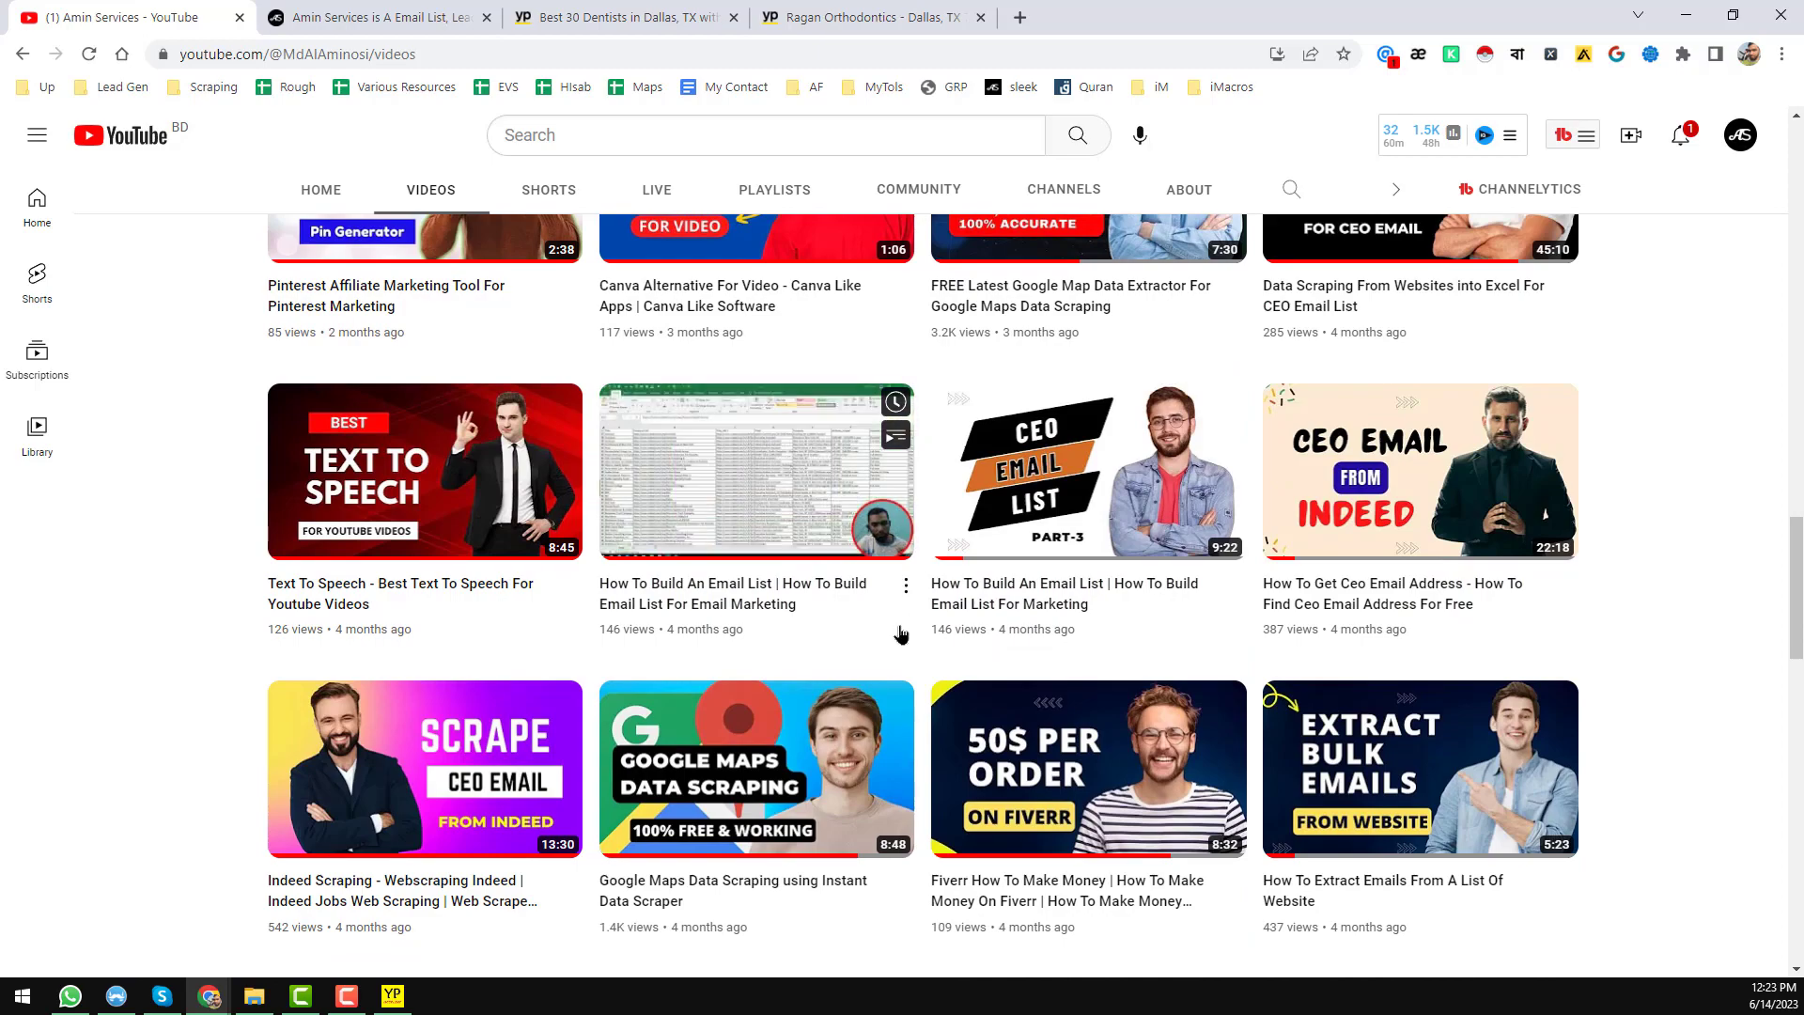
scroll(900, 632, "down", 4)
scroll(900, 632, "down", 3)
scroll(900, 631, "up", 10)
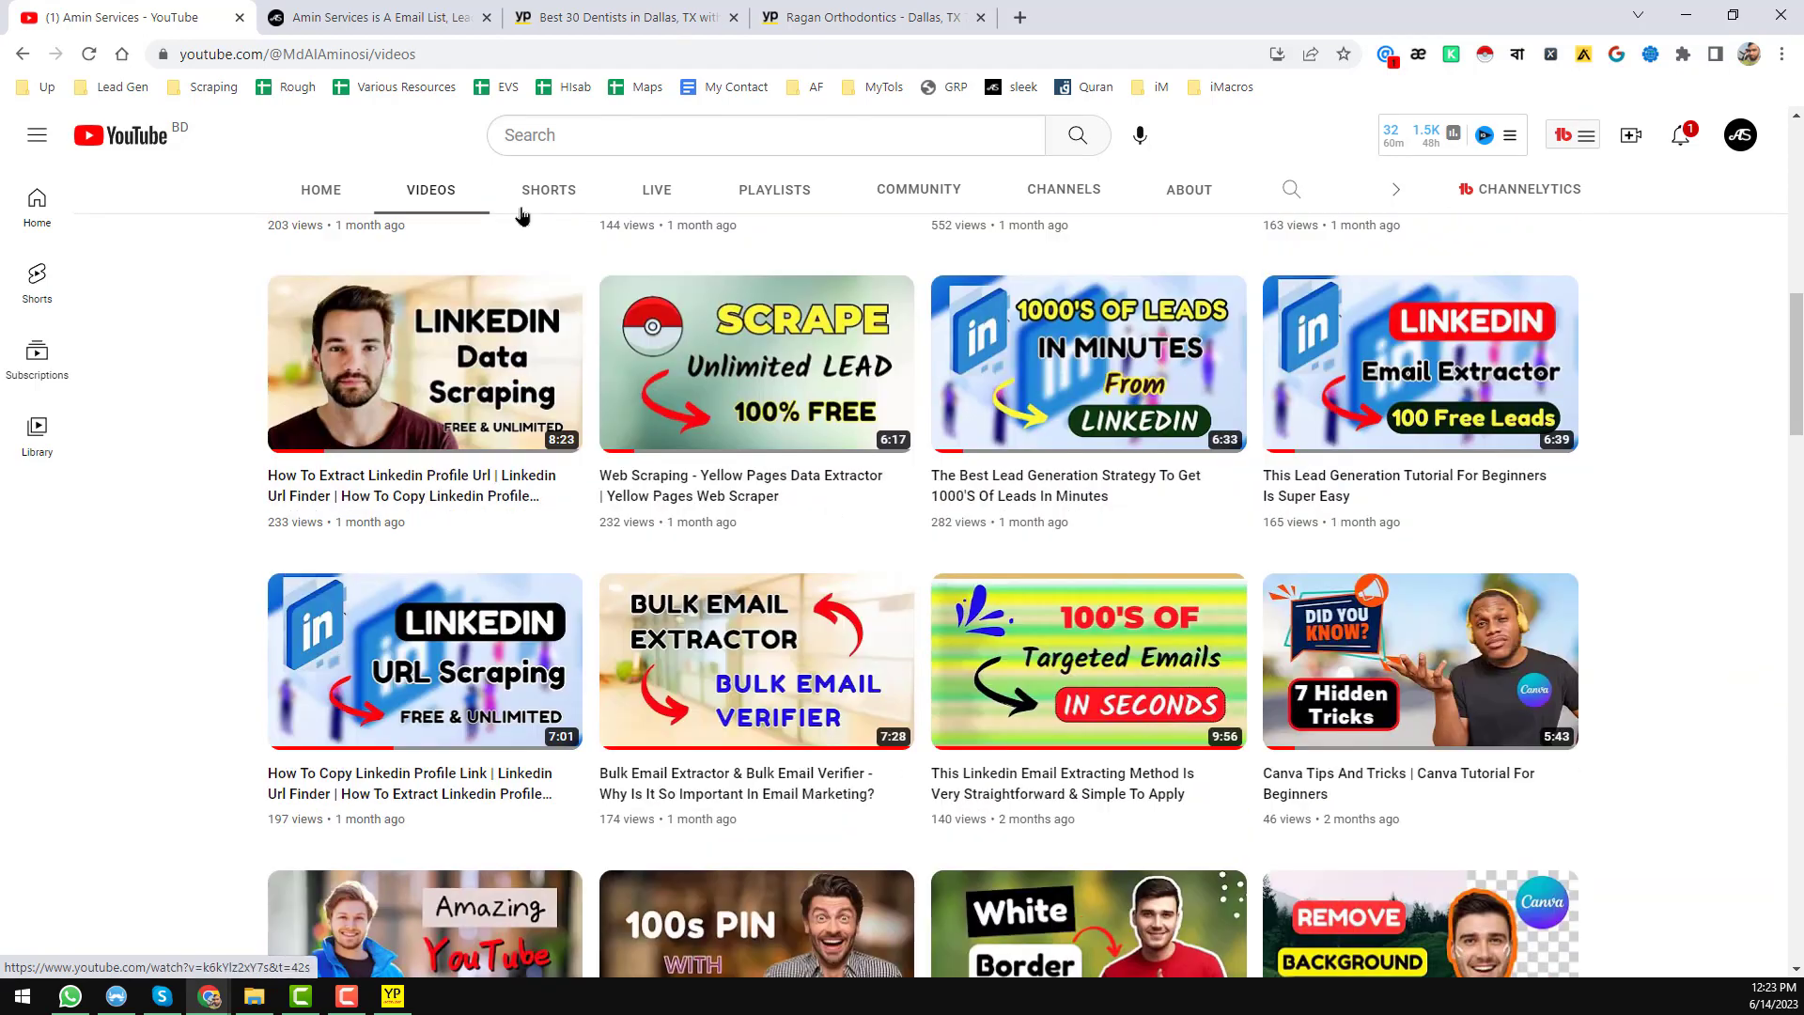
- Visit the channel's Buy Me a Coffee page, then return to the channel videos
left_click(376, 23)
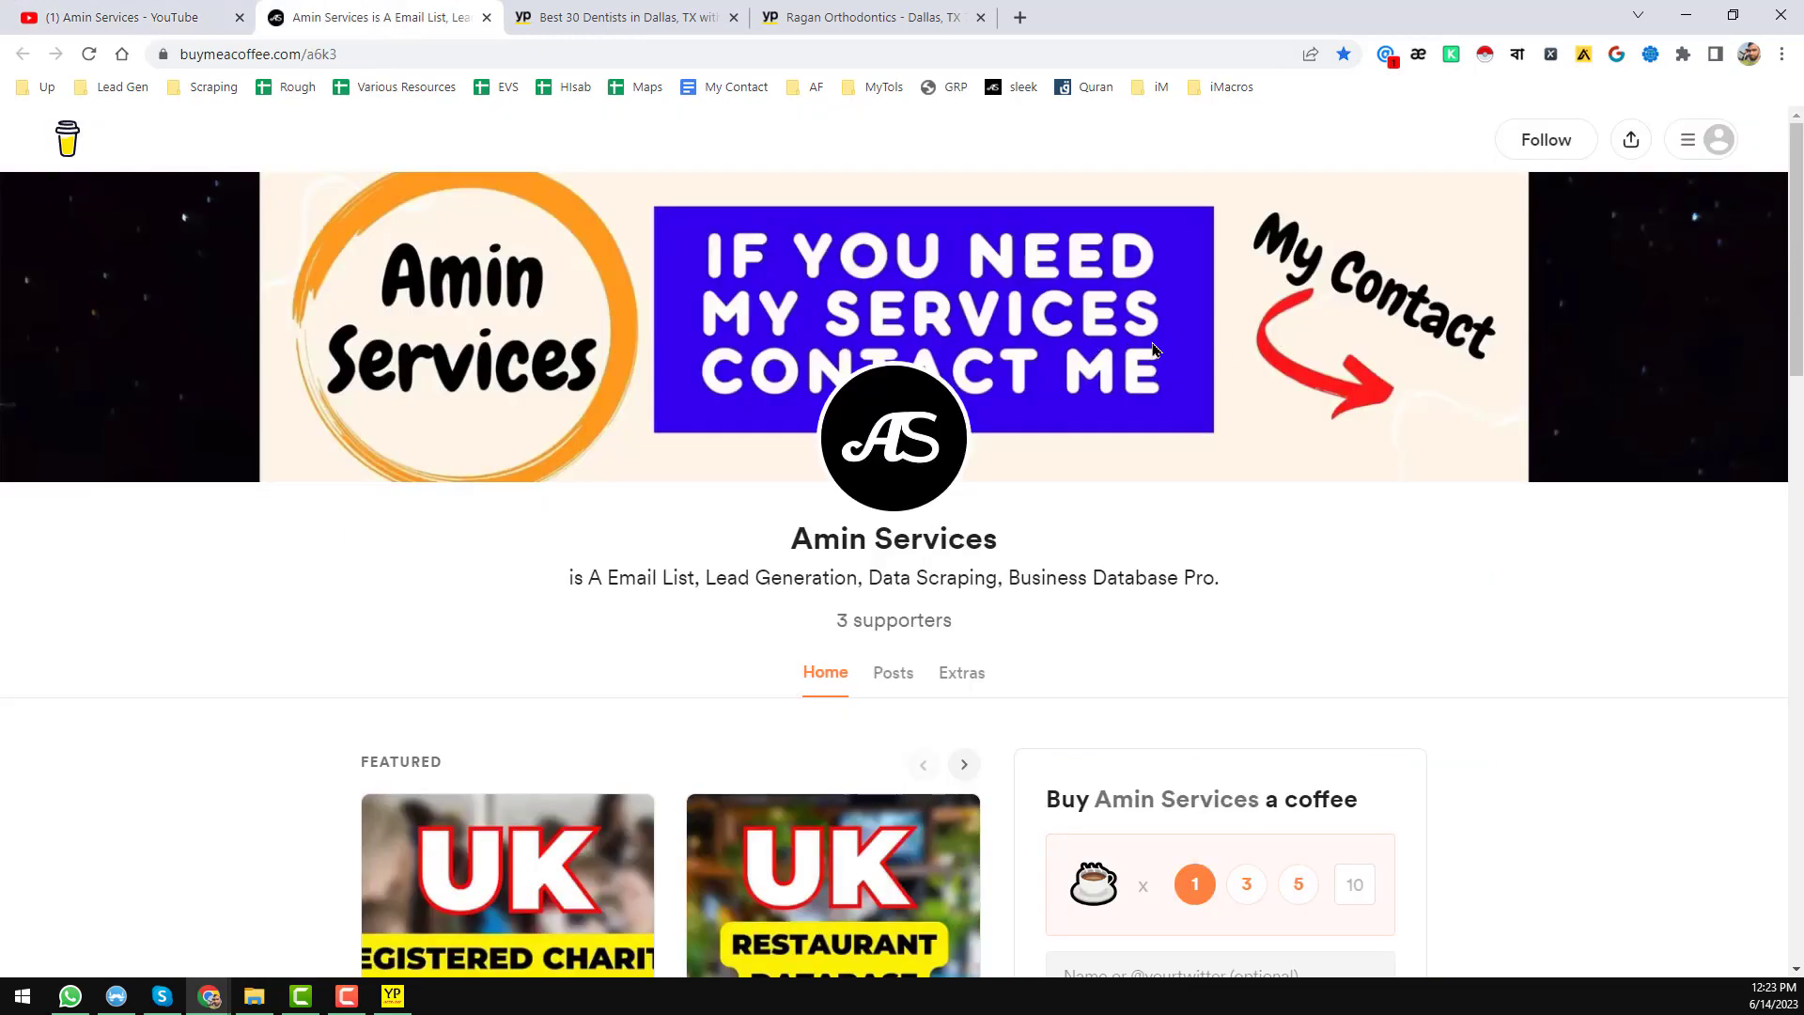
left_click(178, 19)
scroll(998, 471, "up", 10)
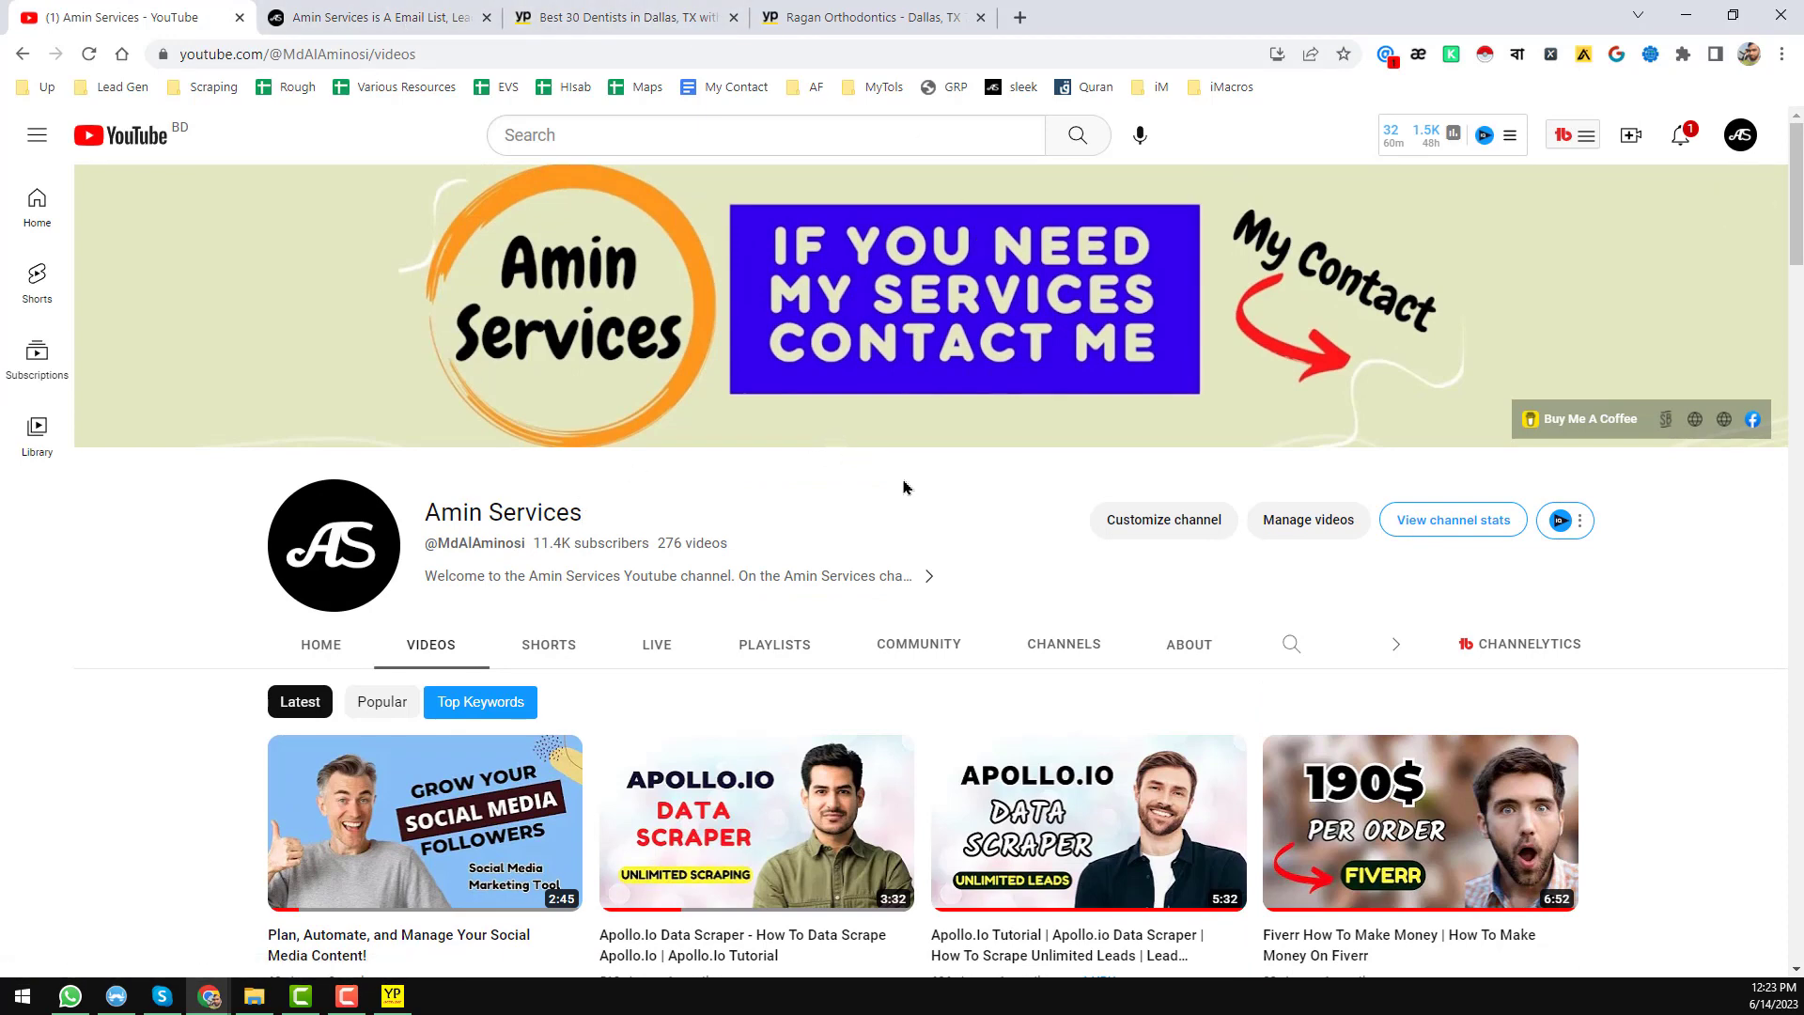
- Go back to the Dallas dentists results and scroll through them
left_click(625, 17)
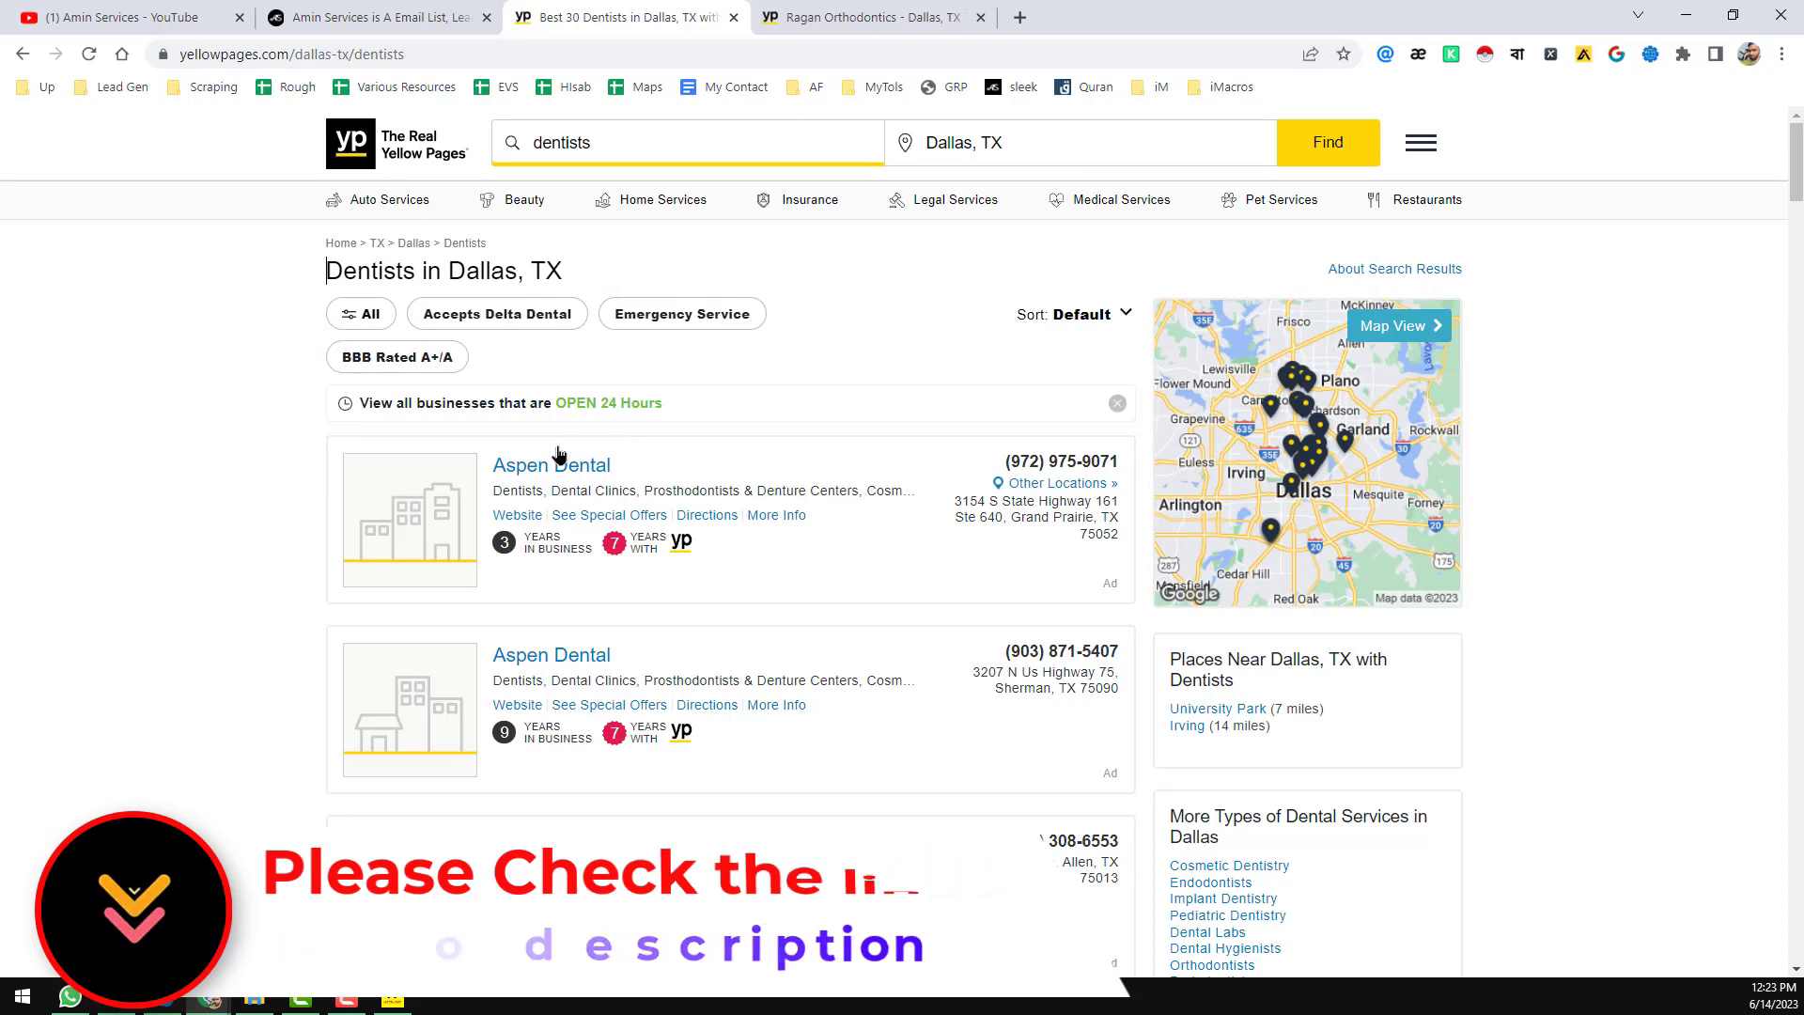
scroll(558, 455, "down", 14)
scroll(807, 673, "up", 4)
scroll(805, 667, "up", 4)
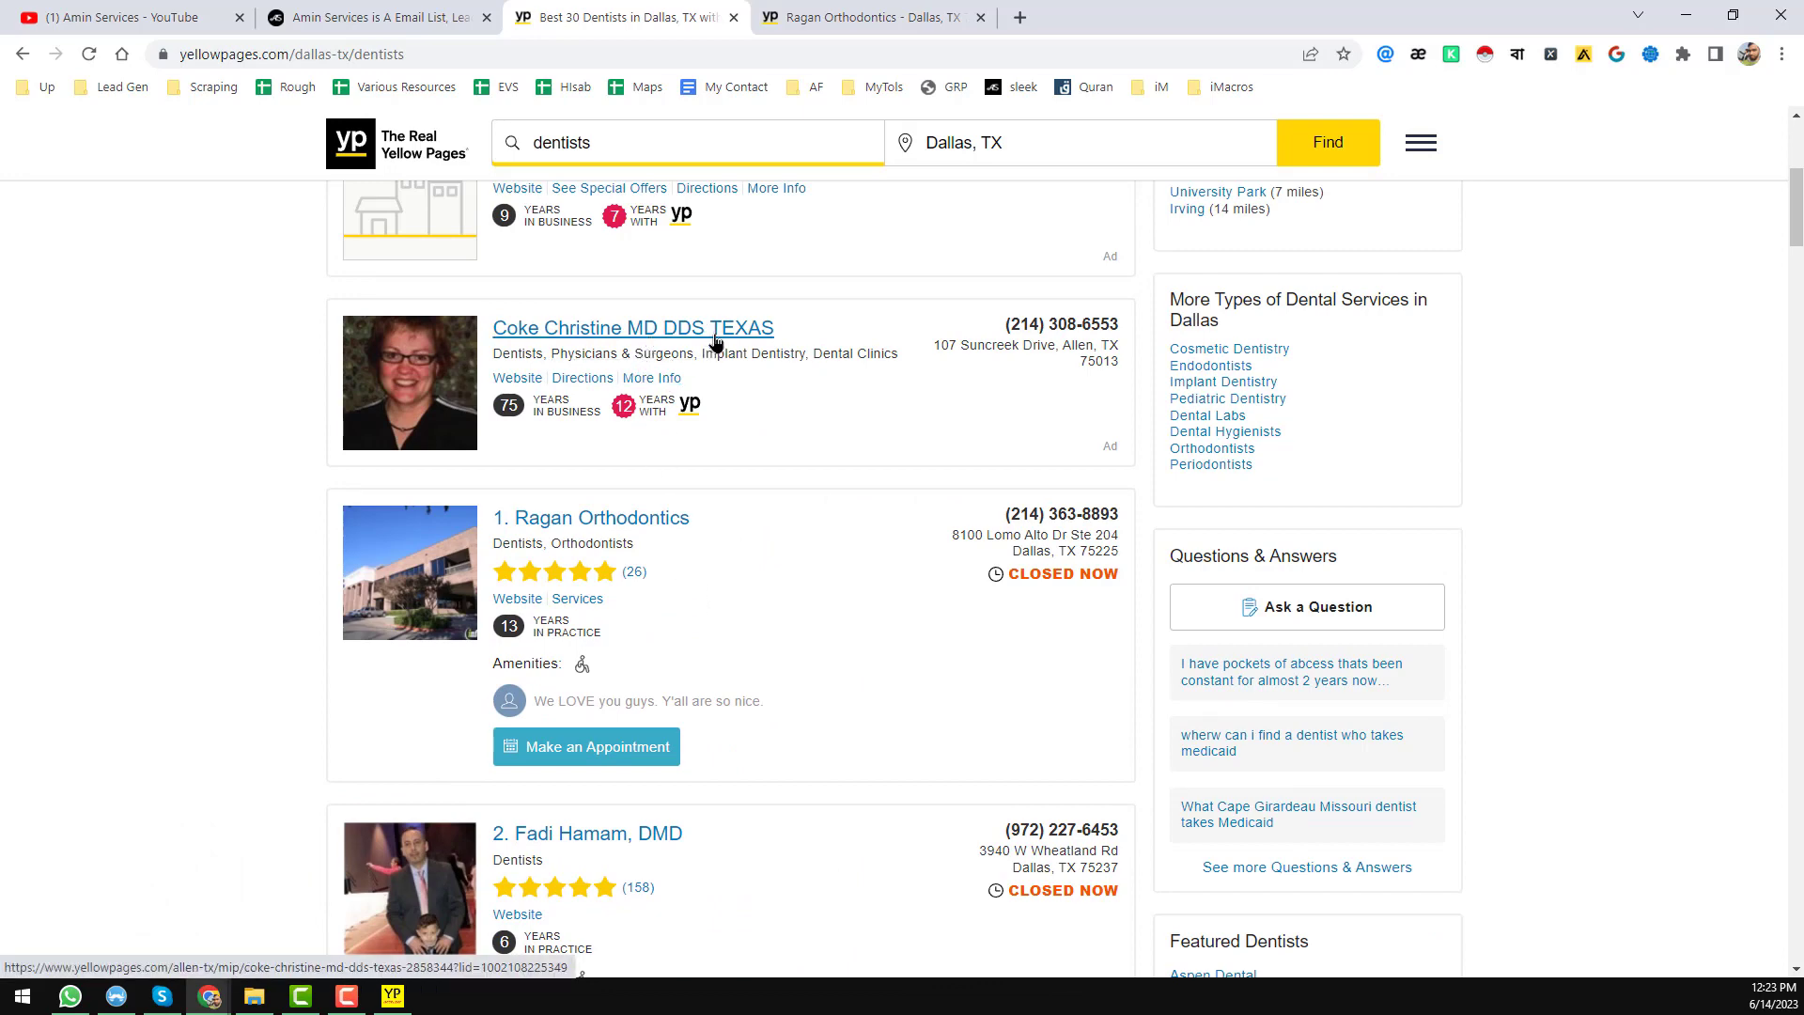
- Review the Ragan Orthodontics profile and dock the Reoon scraper page into the same window
left_click(910, 26)
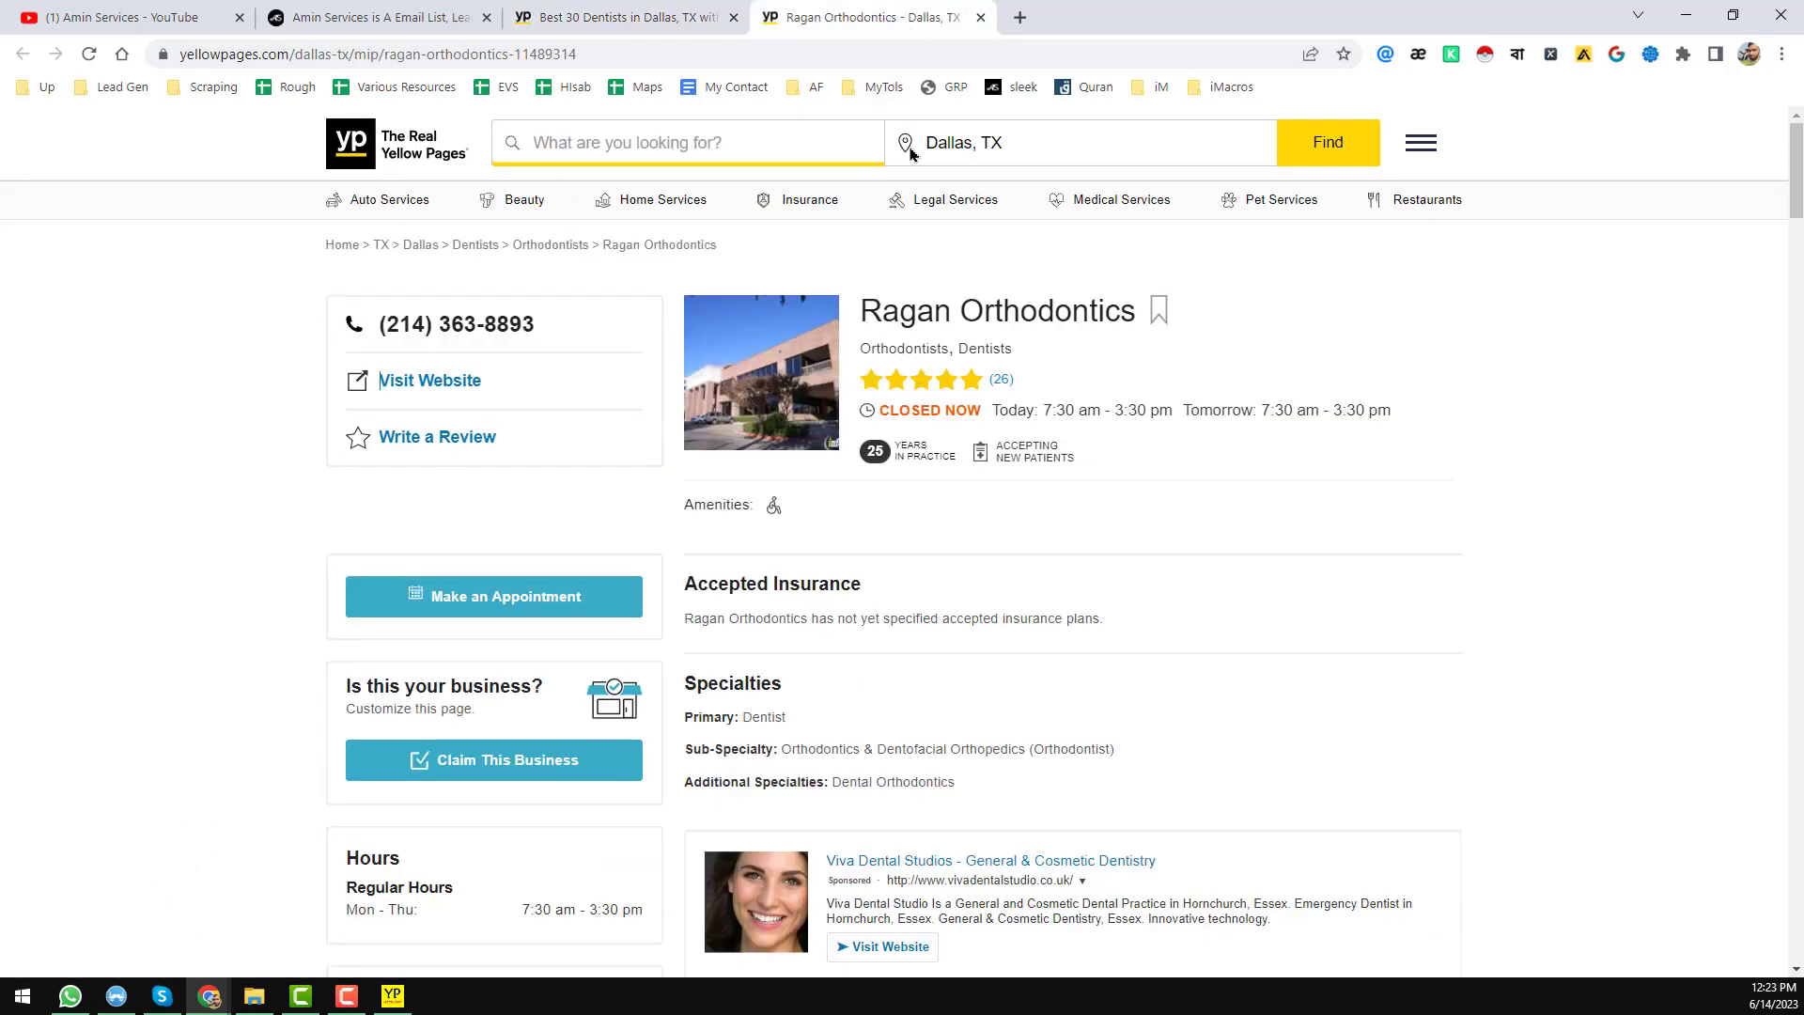
scroll(956, 435, "down", 7)
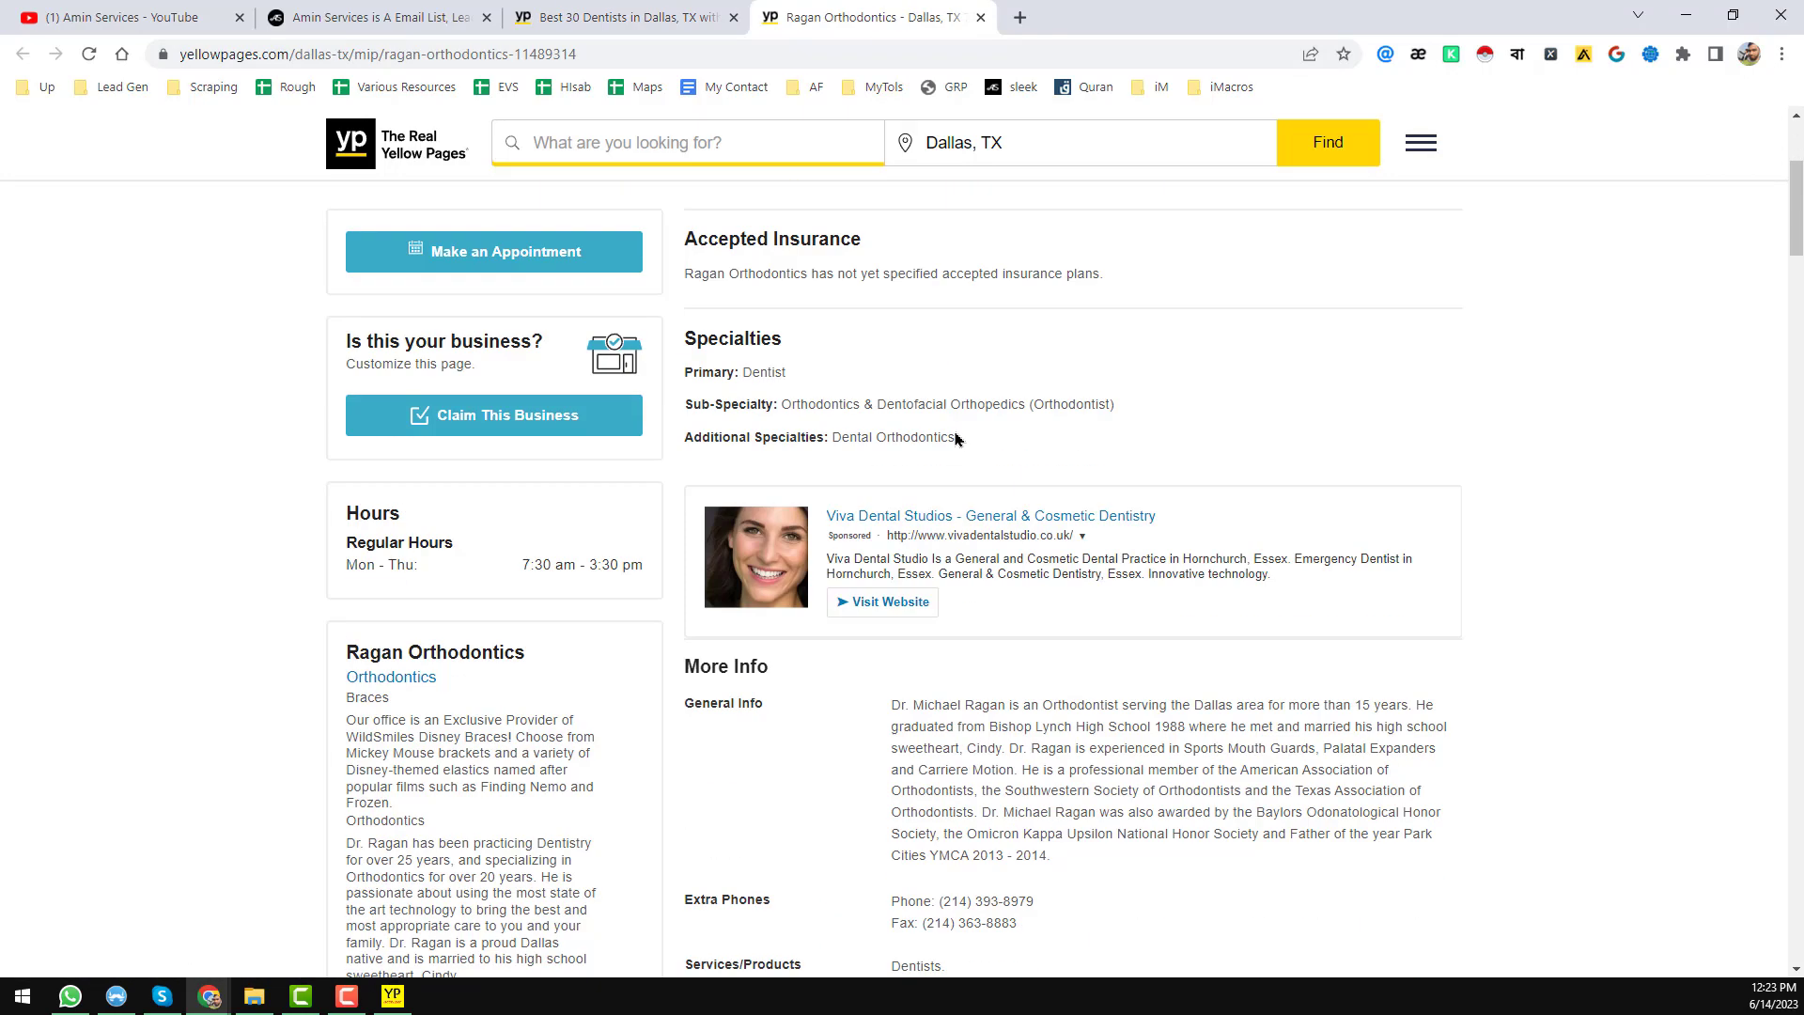
scroll(874, 540, "down", 4)
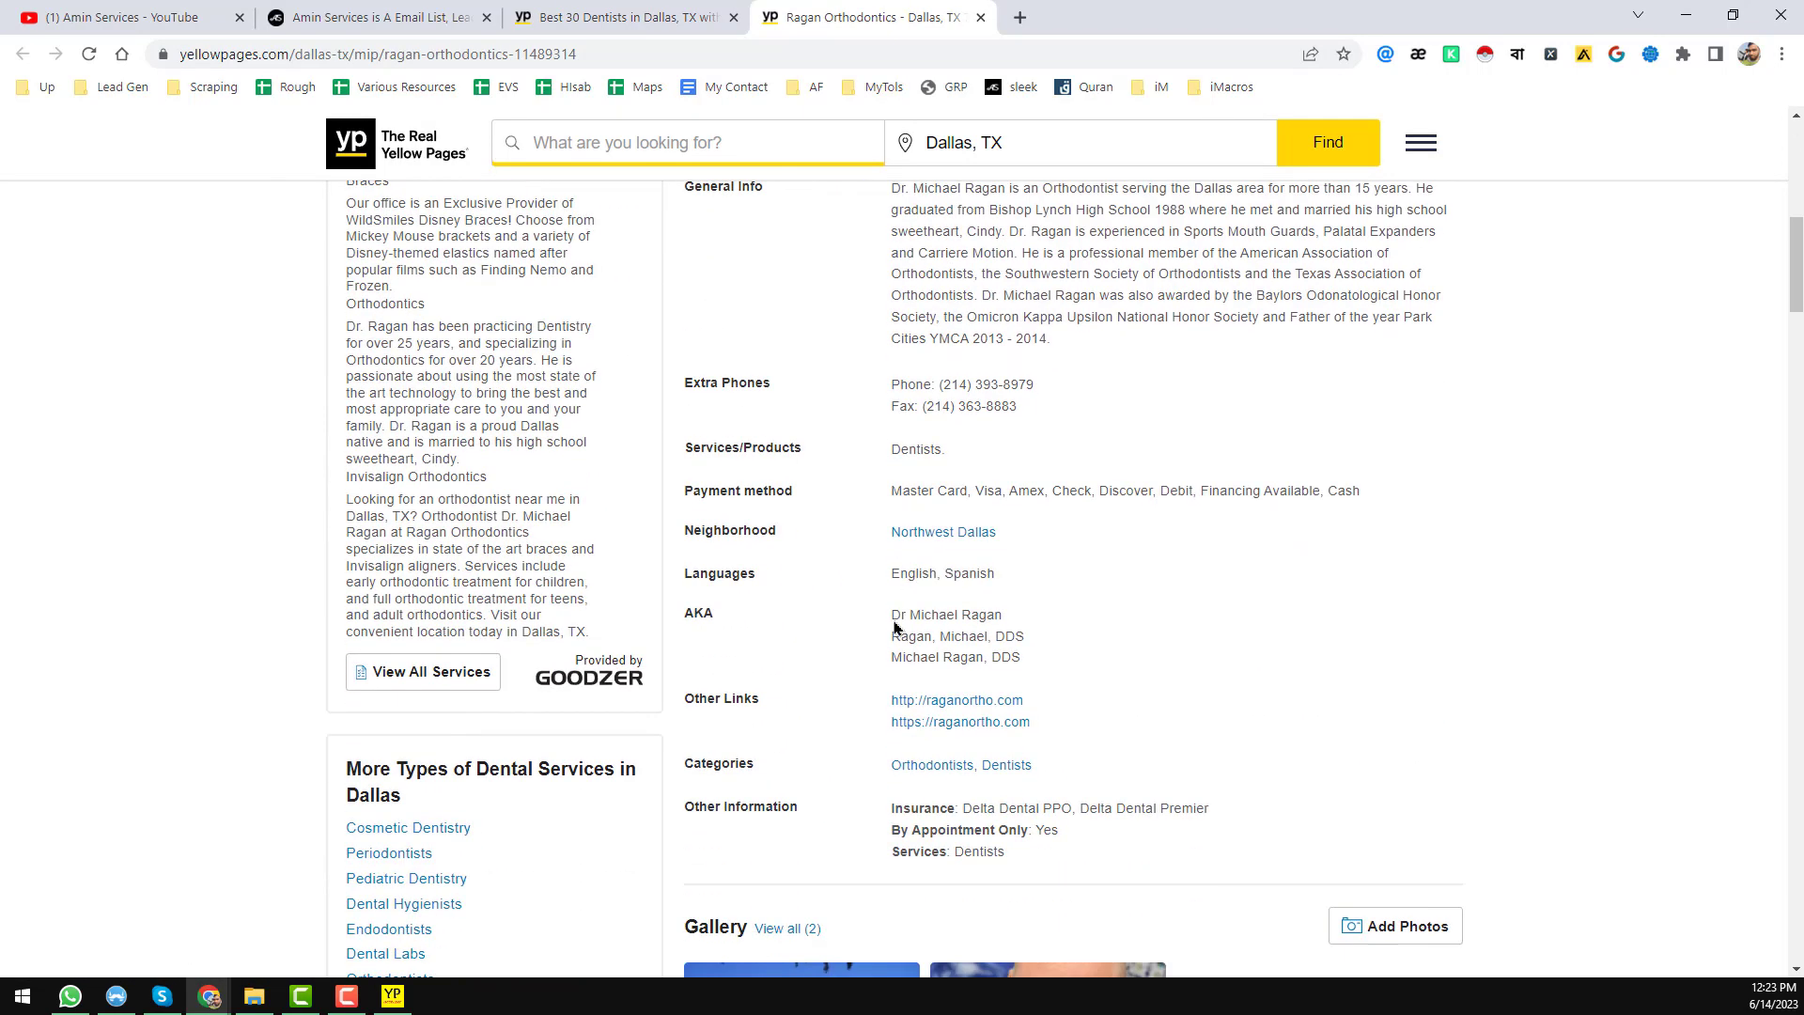
scroll(1284, 600, "down", 4)
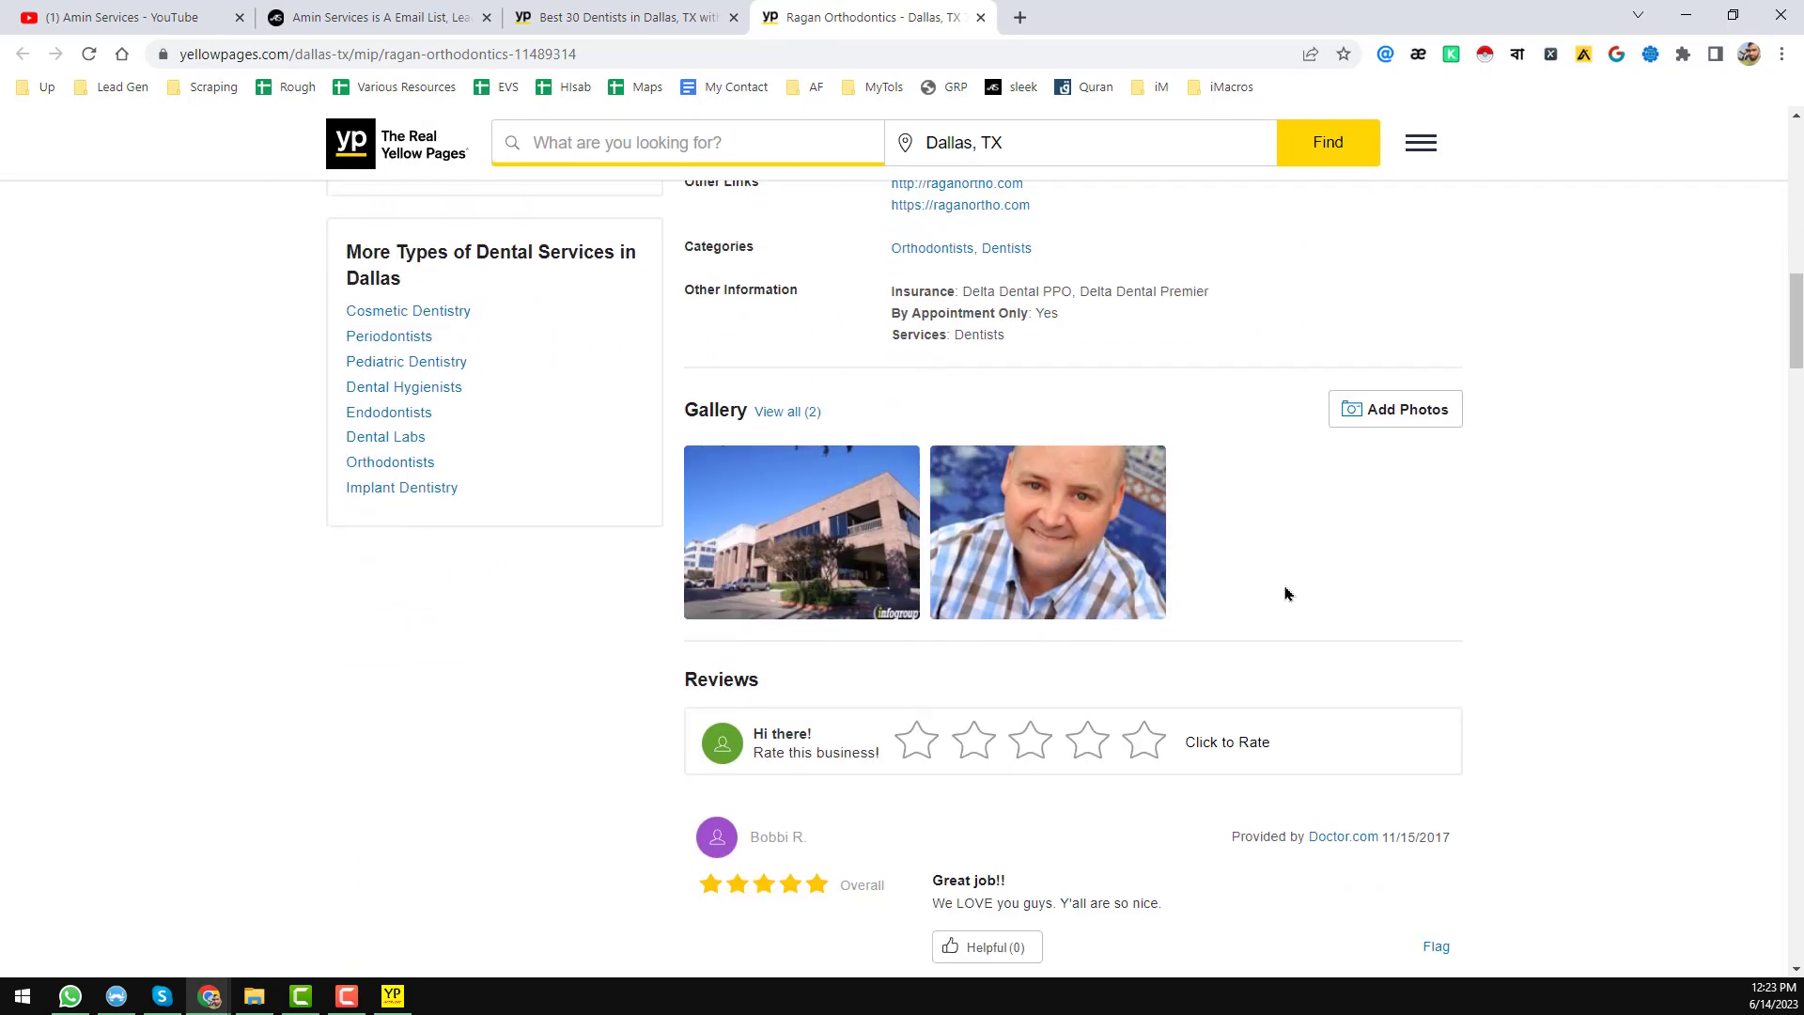
scroll(1013, 578, "up", 9)
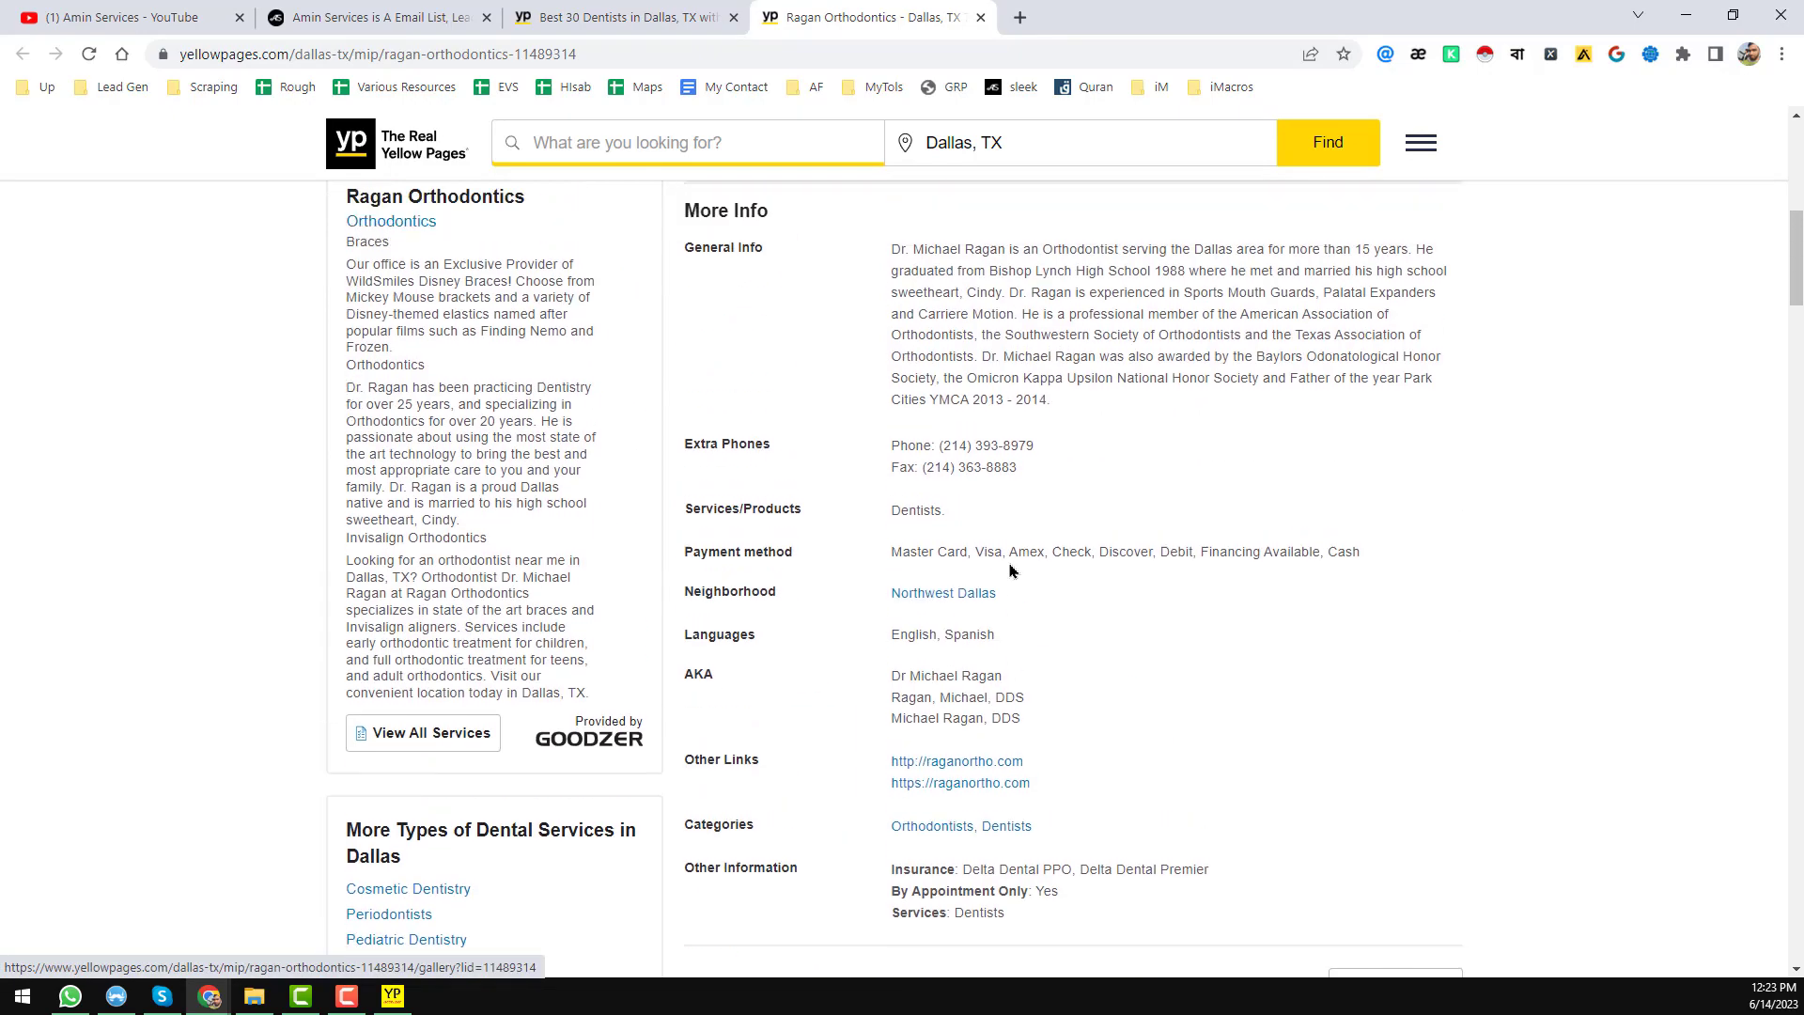
scroll(1013, 571, "up", 6)
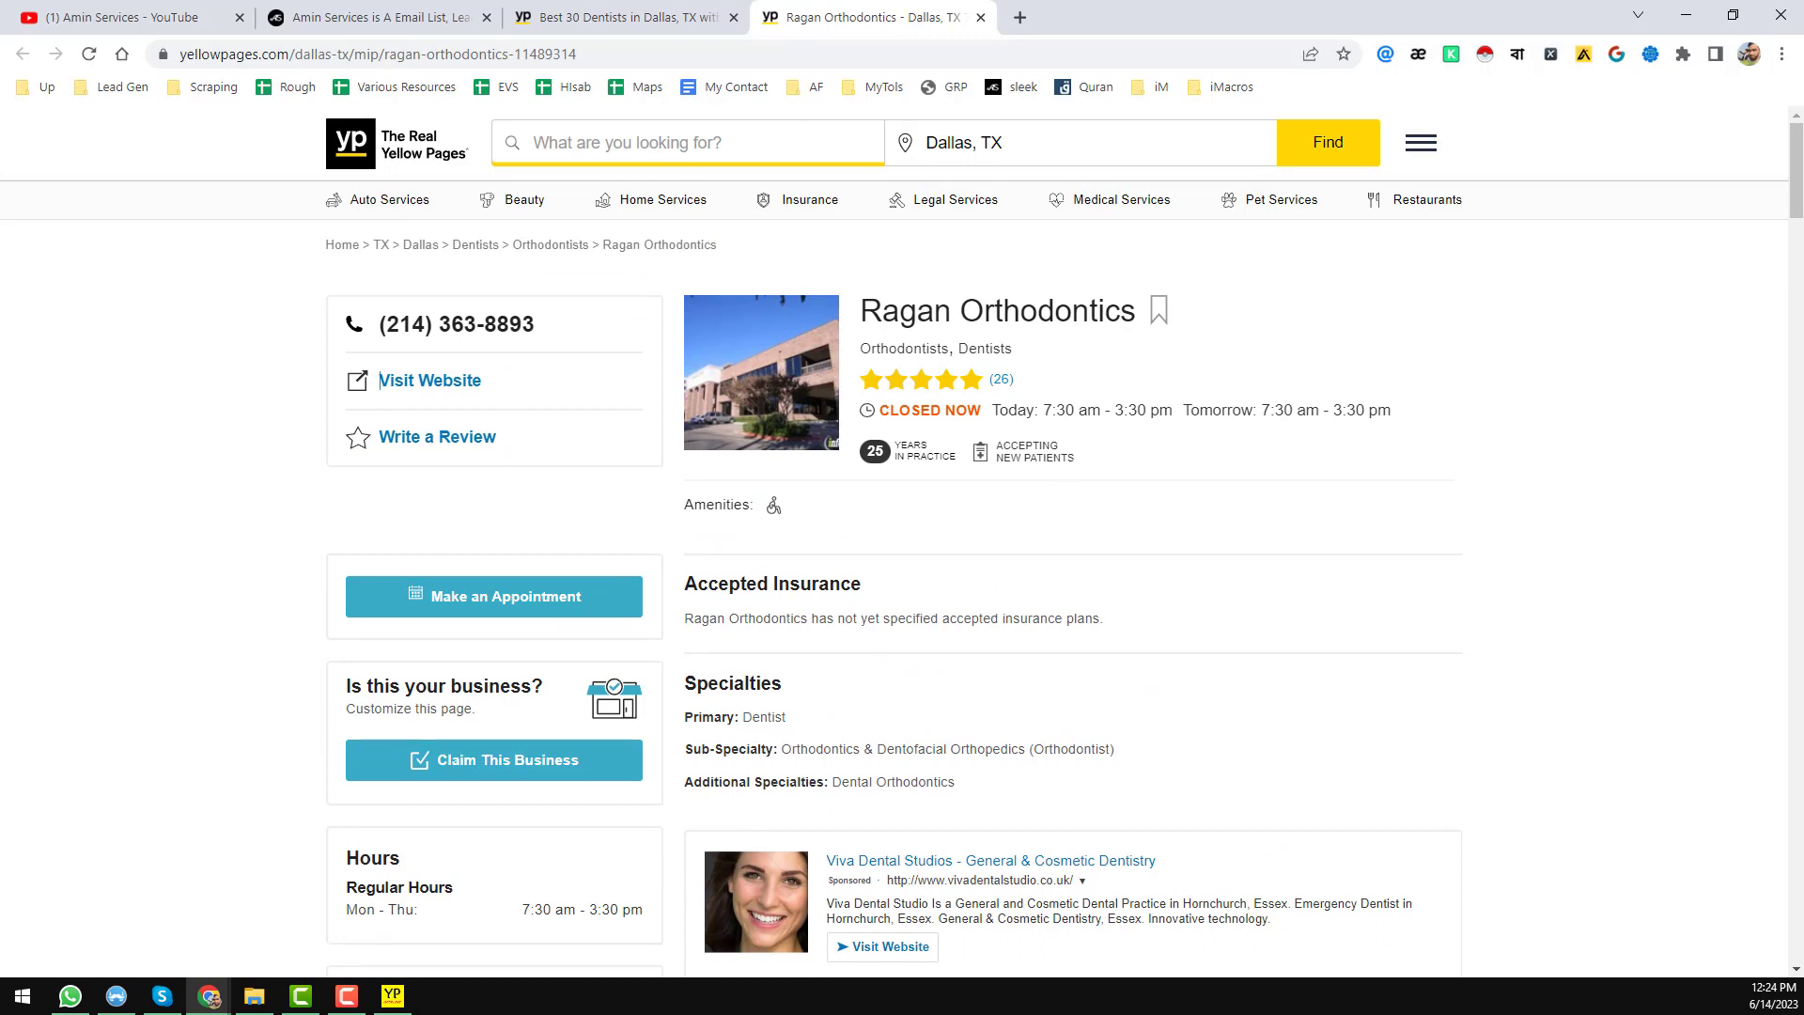
left_click_drag(1803, 141, 1470, 33)
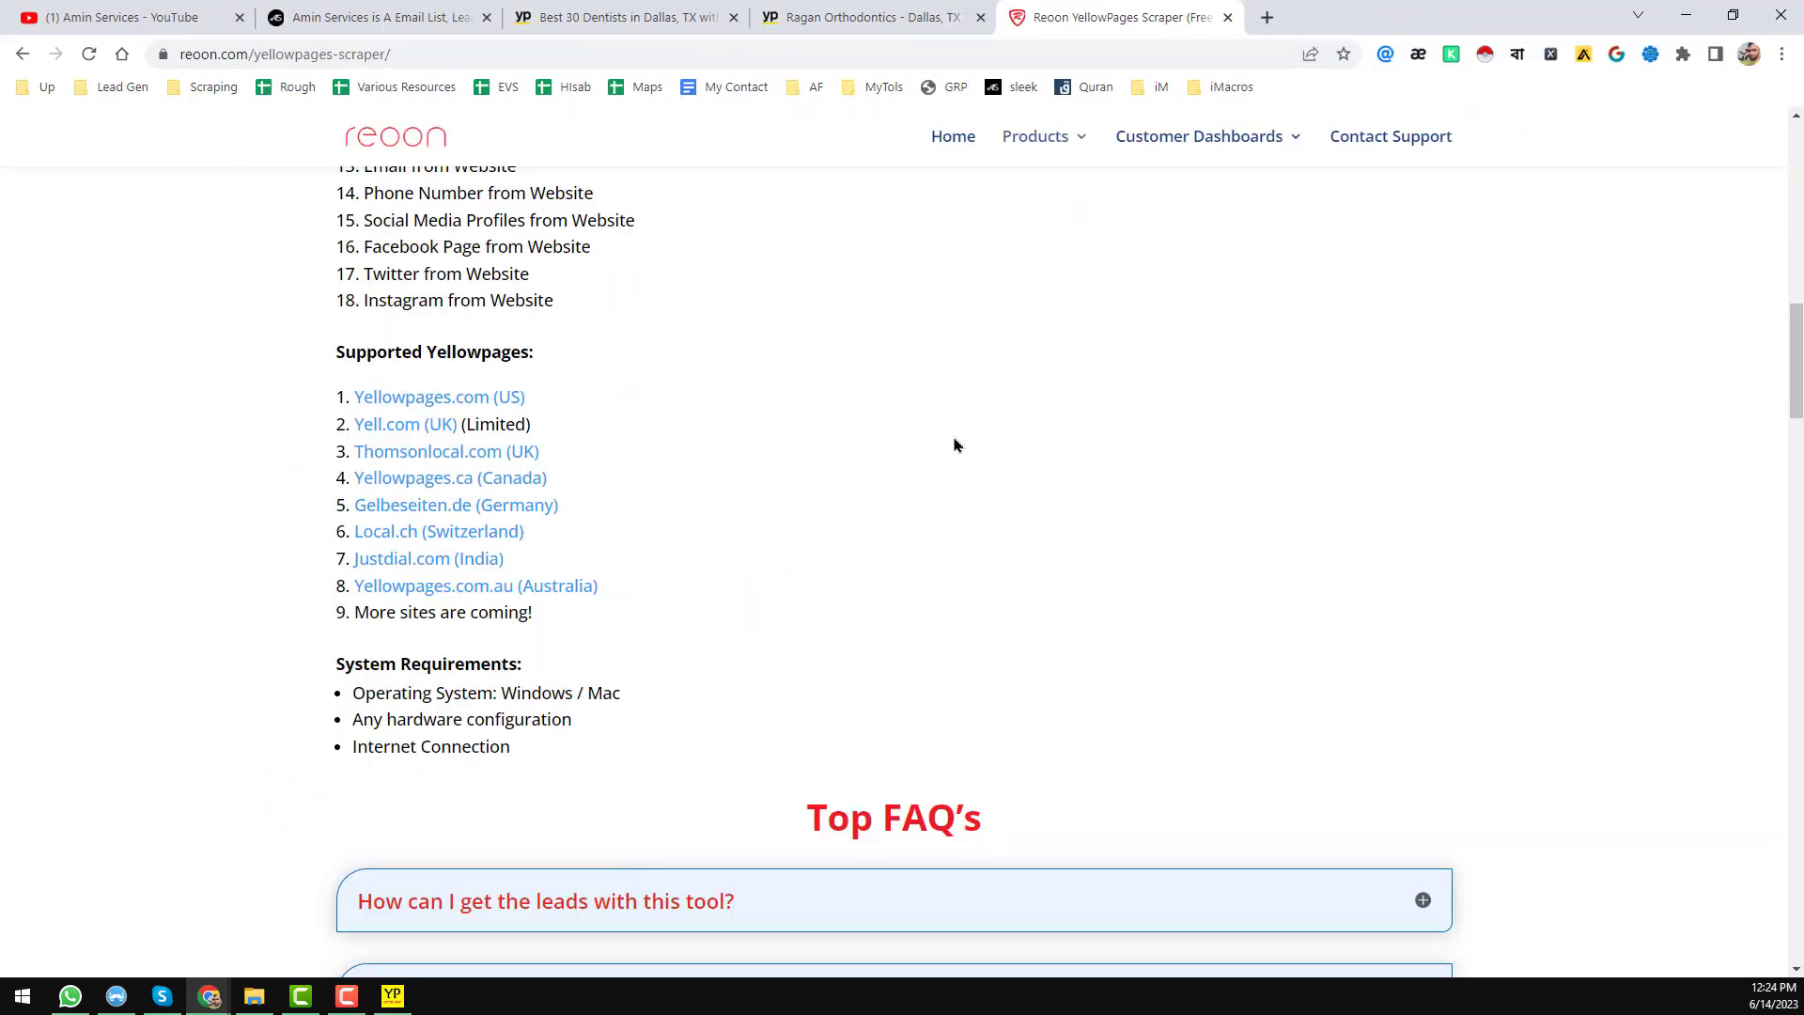
- Scroll the reoon.com YellowPages Scraper page, then launch the scraper app from the taskbar
scroll(960, 442, "up", 5)
scroll(959, 442, "up", 10)
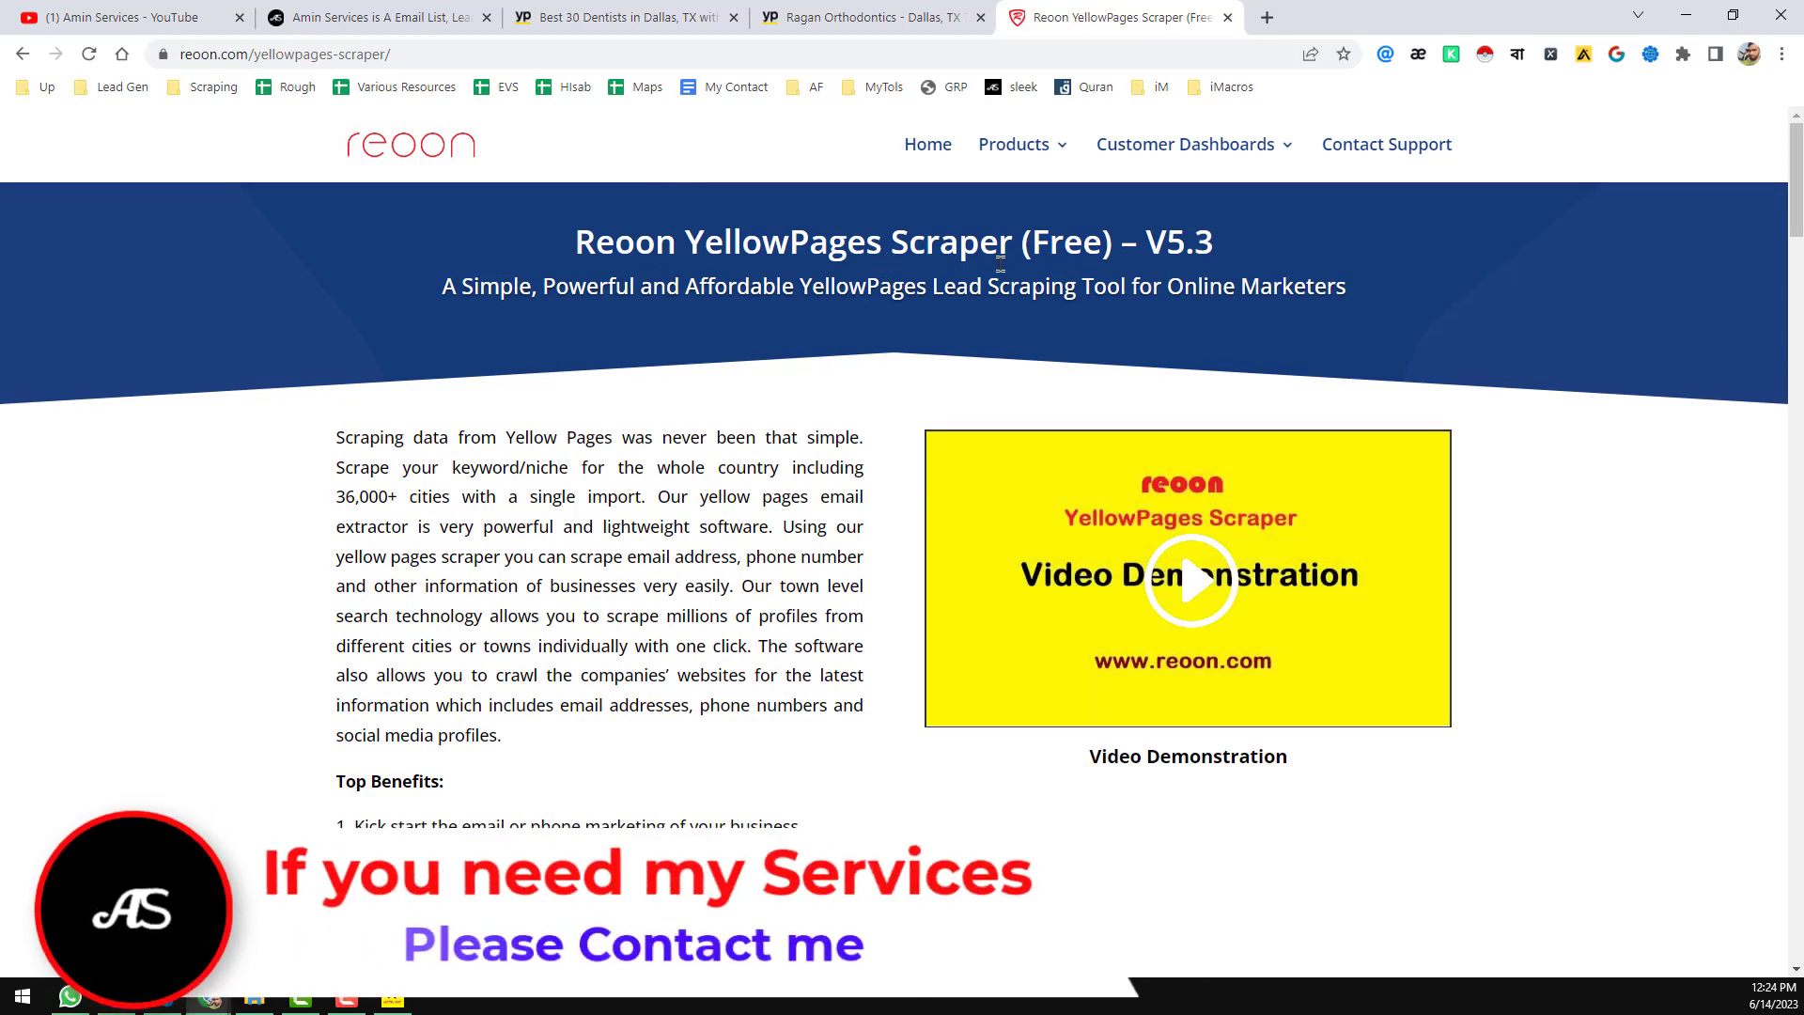
scroll(722, 562, "down", 20)
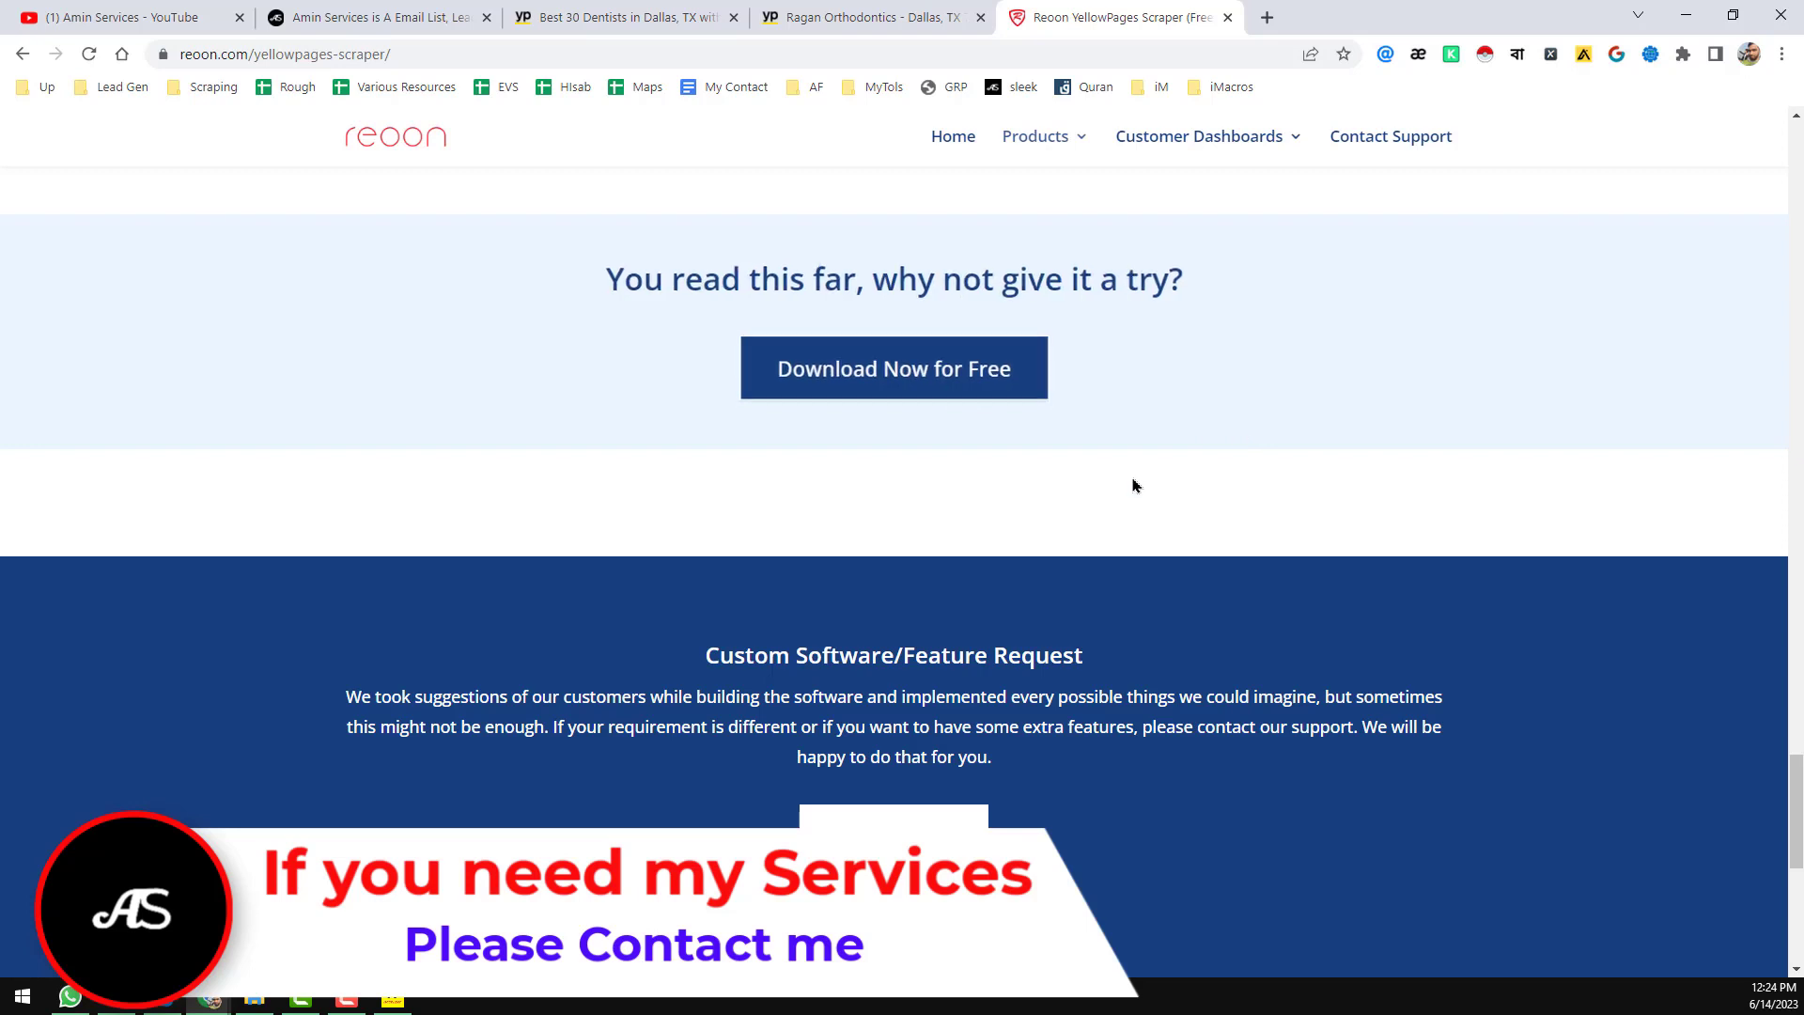
left_click(402, 1005)
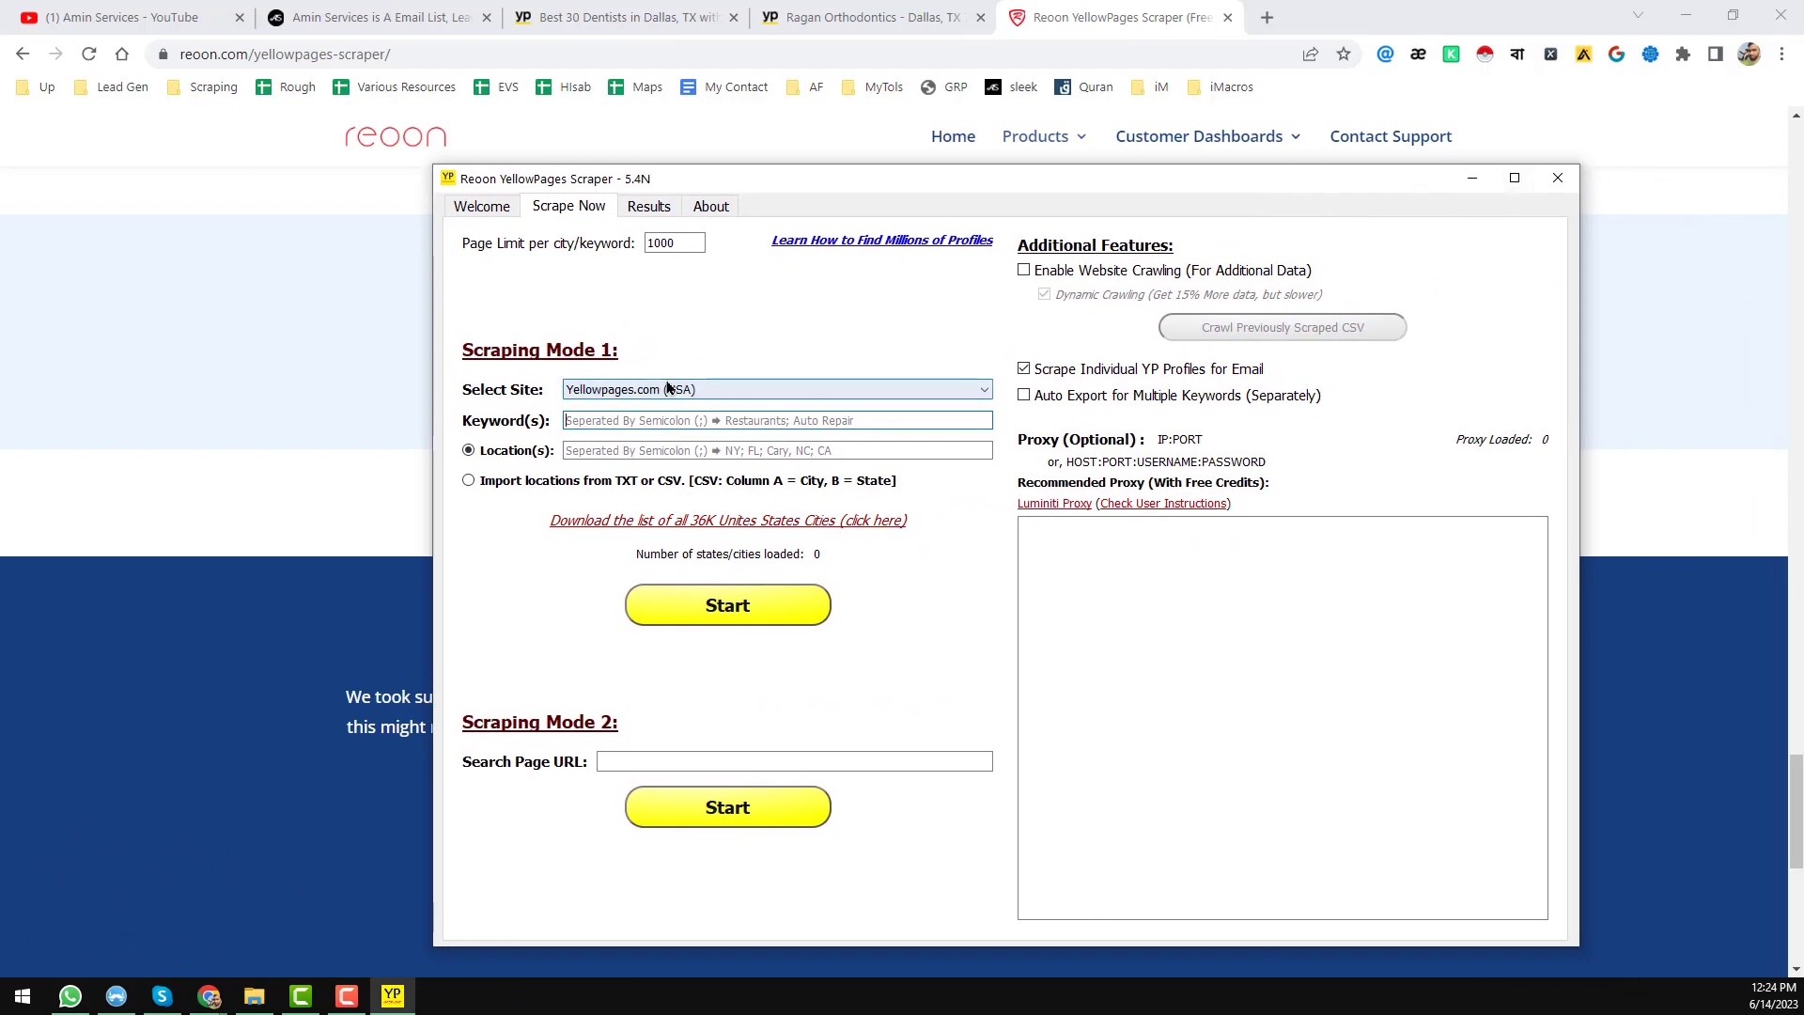
- Open the scraping form and keep Yellowpages.com (USA) as the site to scrape
left_click(479, 206)
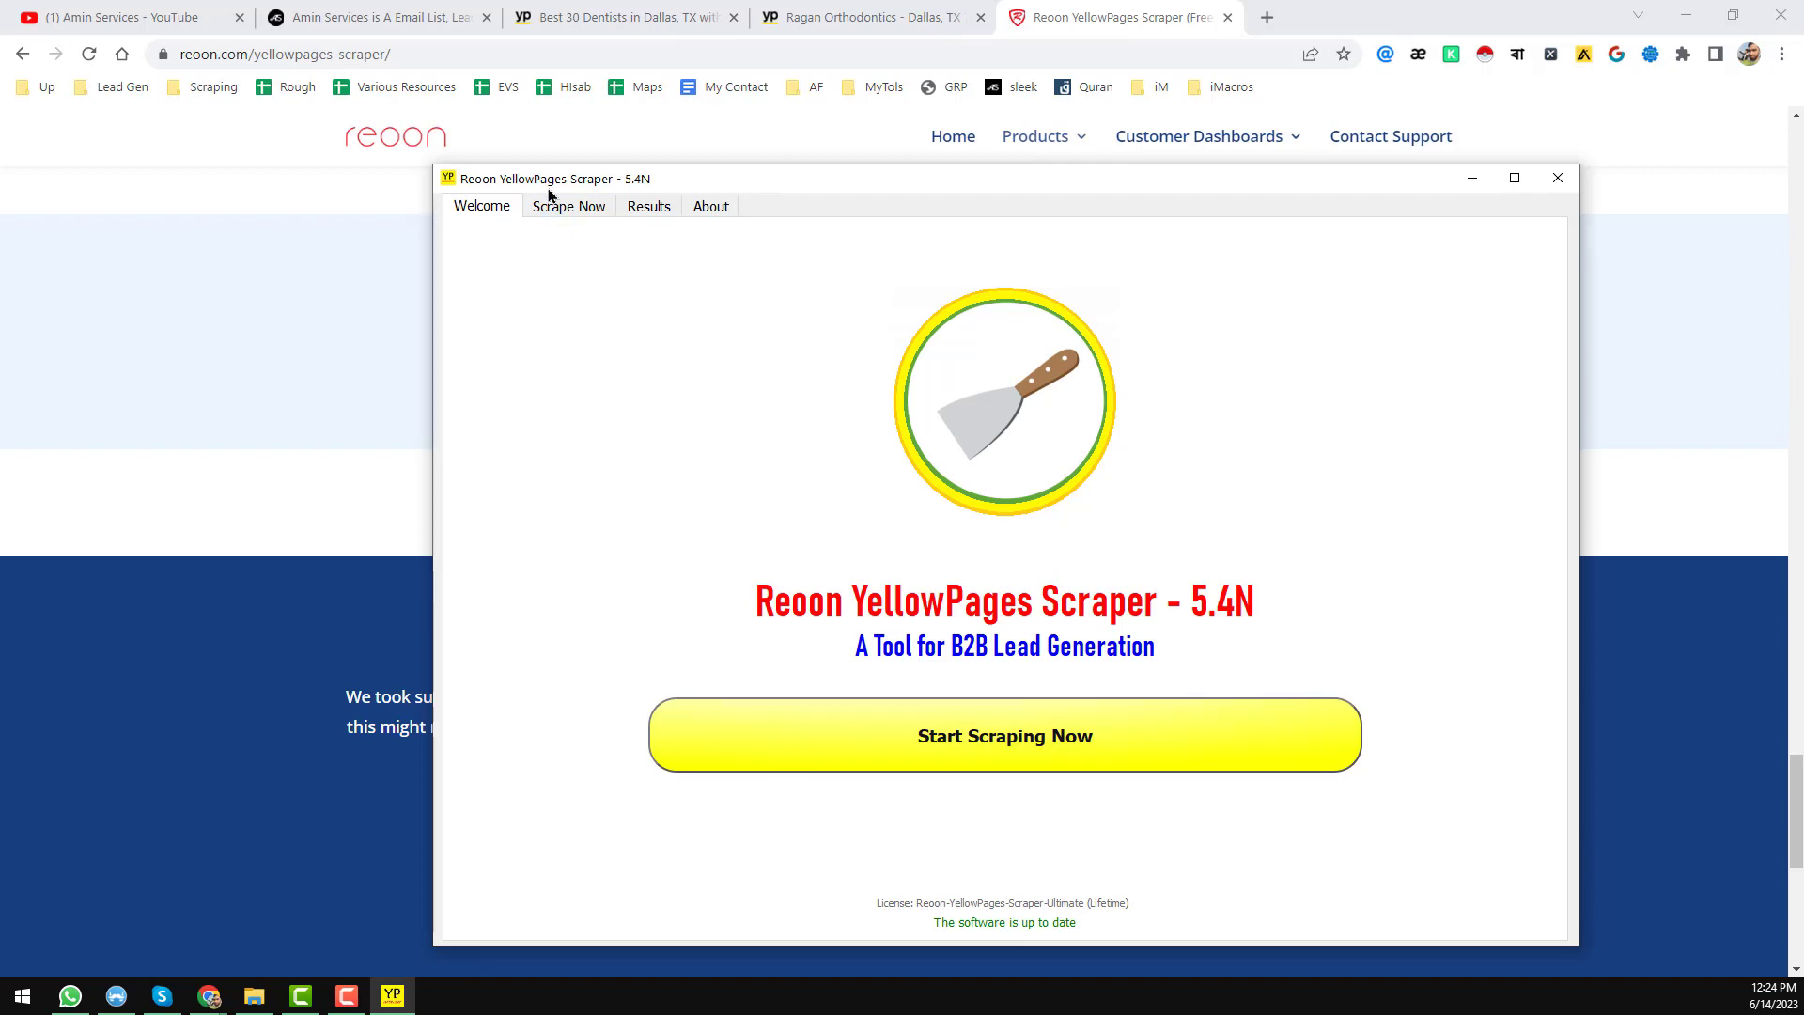
left_click(584, 213)
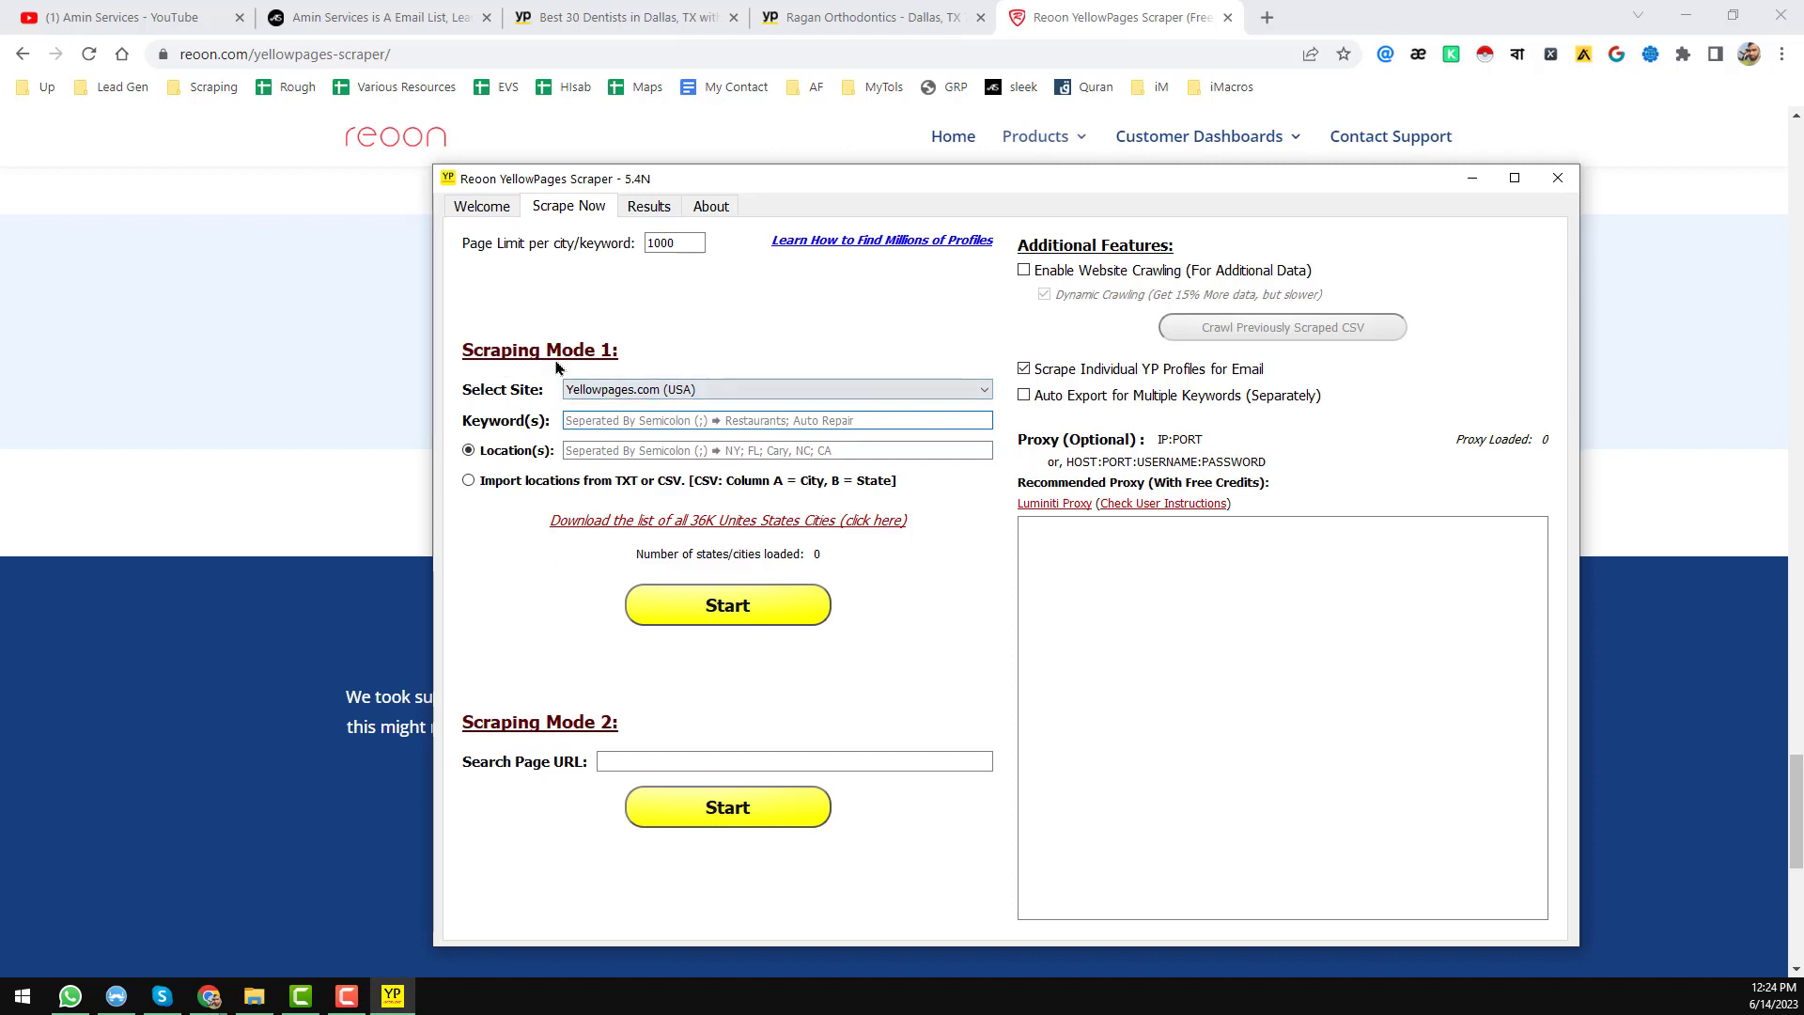
left_click(693, 390)
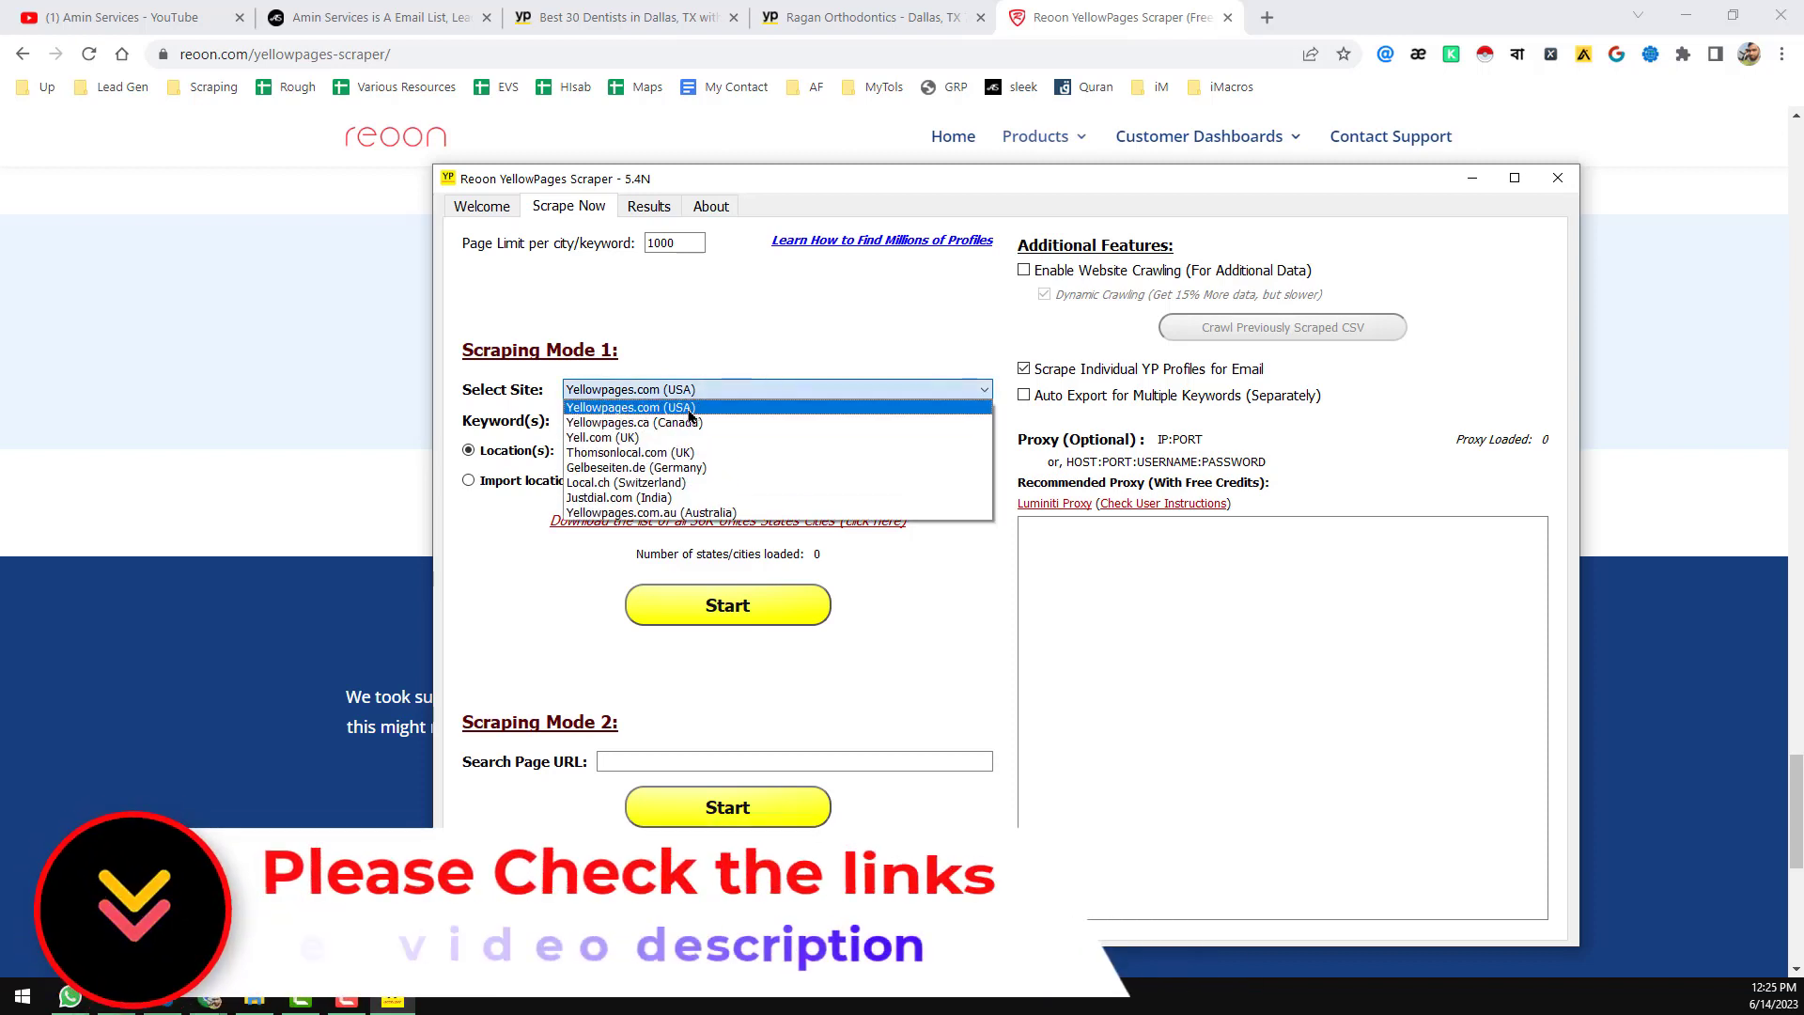
left_click(658, 409)
left_click(626, 420)
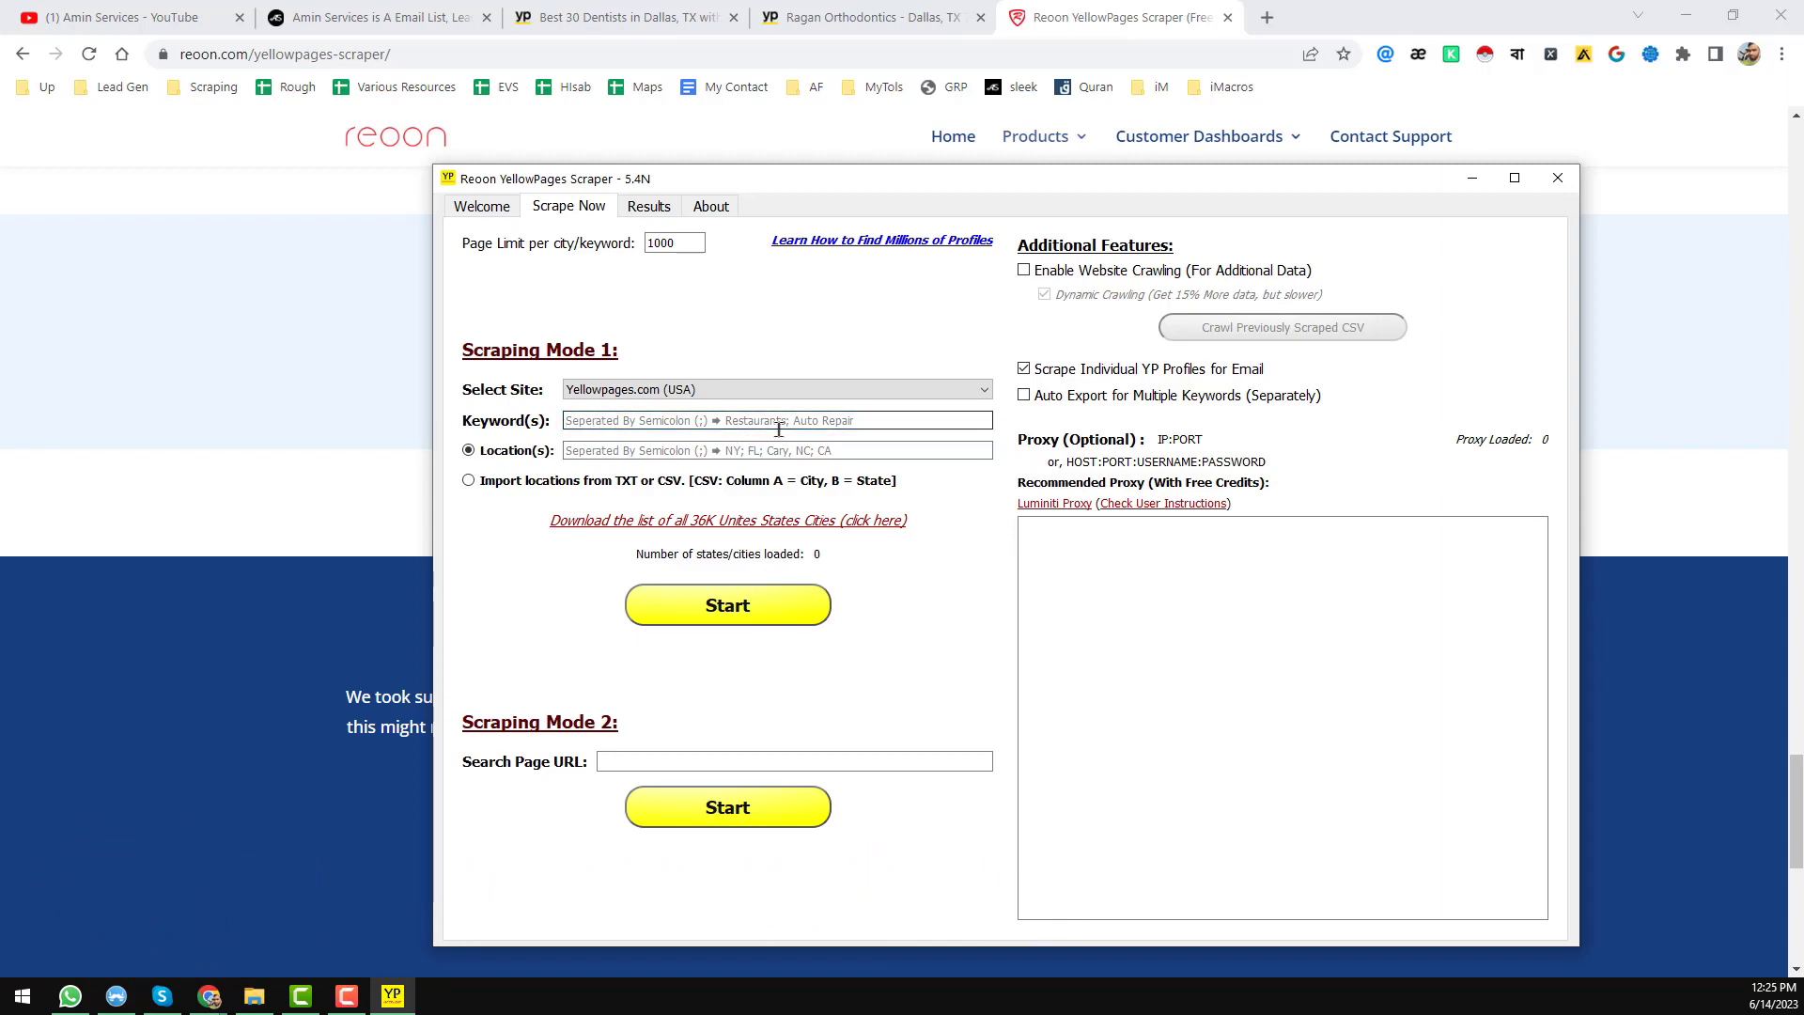
- Copy 'dentists' from the Yellow Pages search and paste it as the scraper's keyword
left_click(661, 16)
double_click(704, 142)
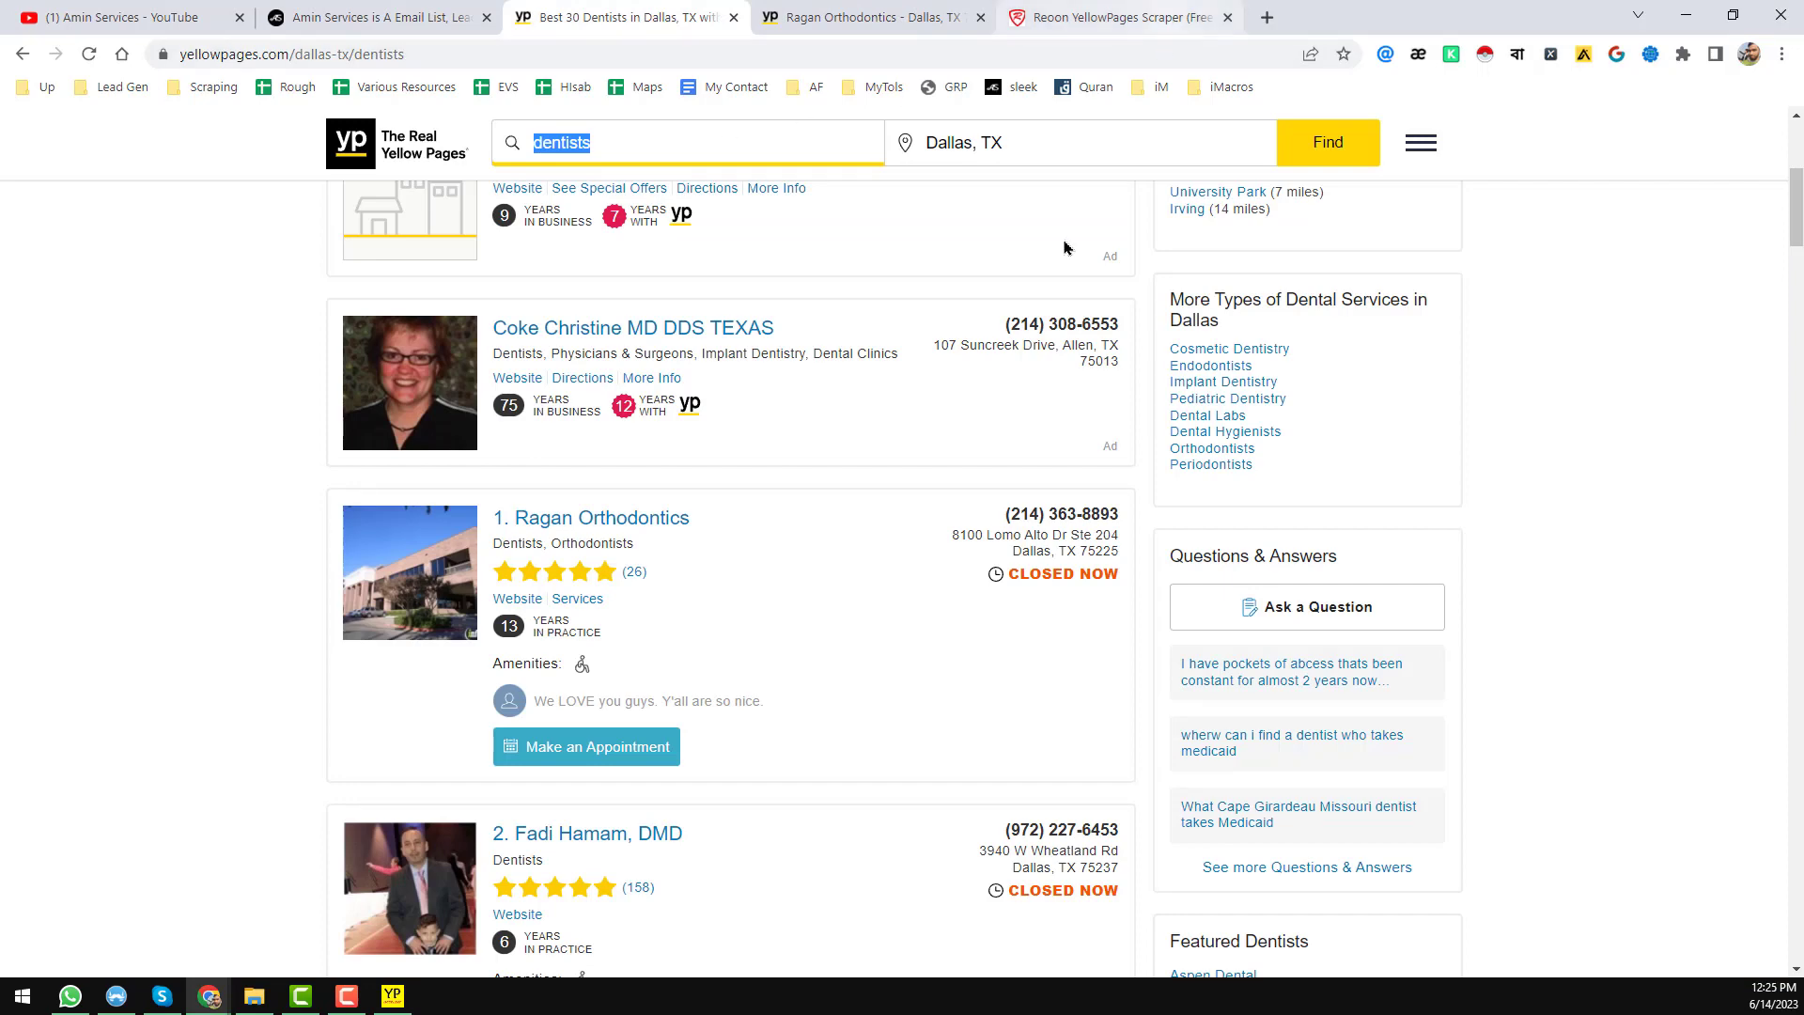
key("ctrl+c")
left_click(393, 996)
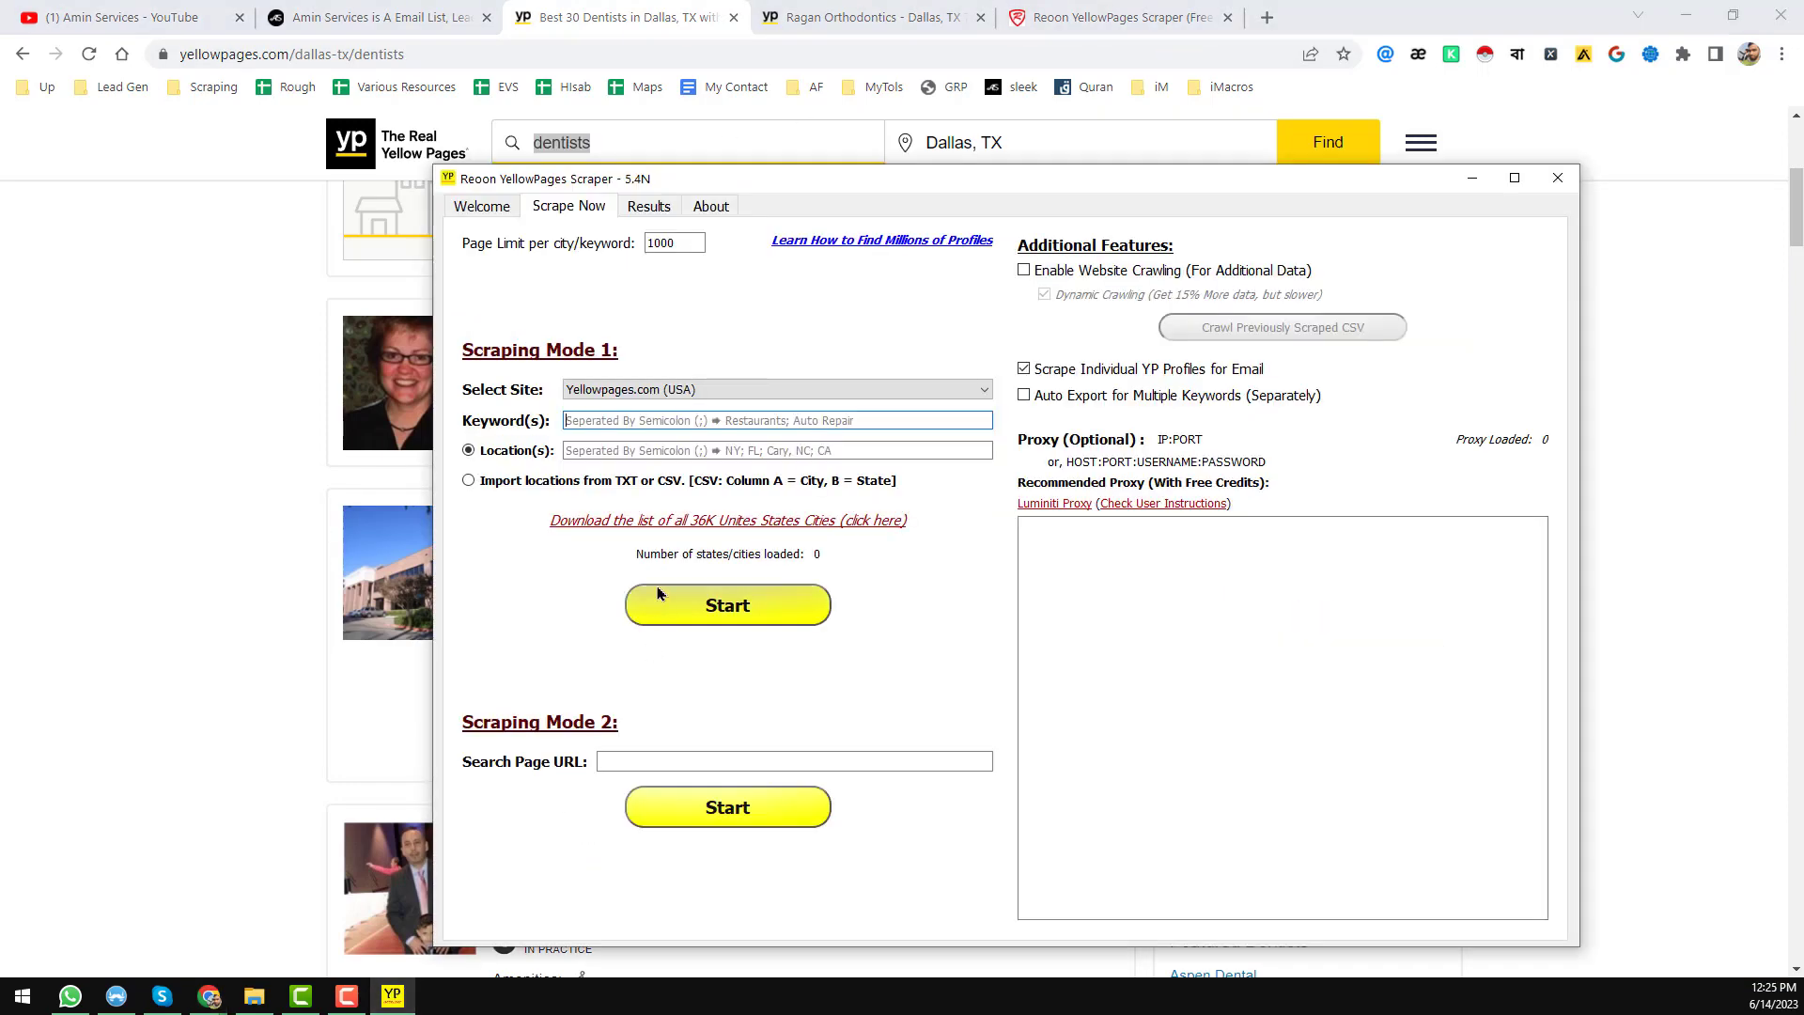
left_click(604, 422)
key("ctrl+v")
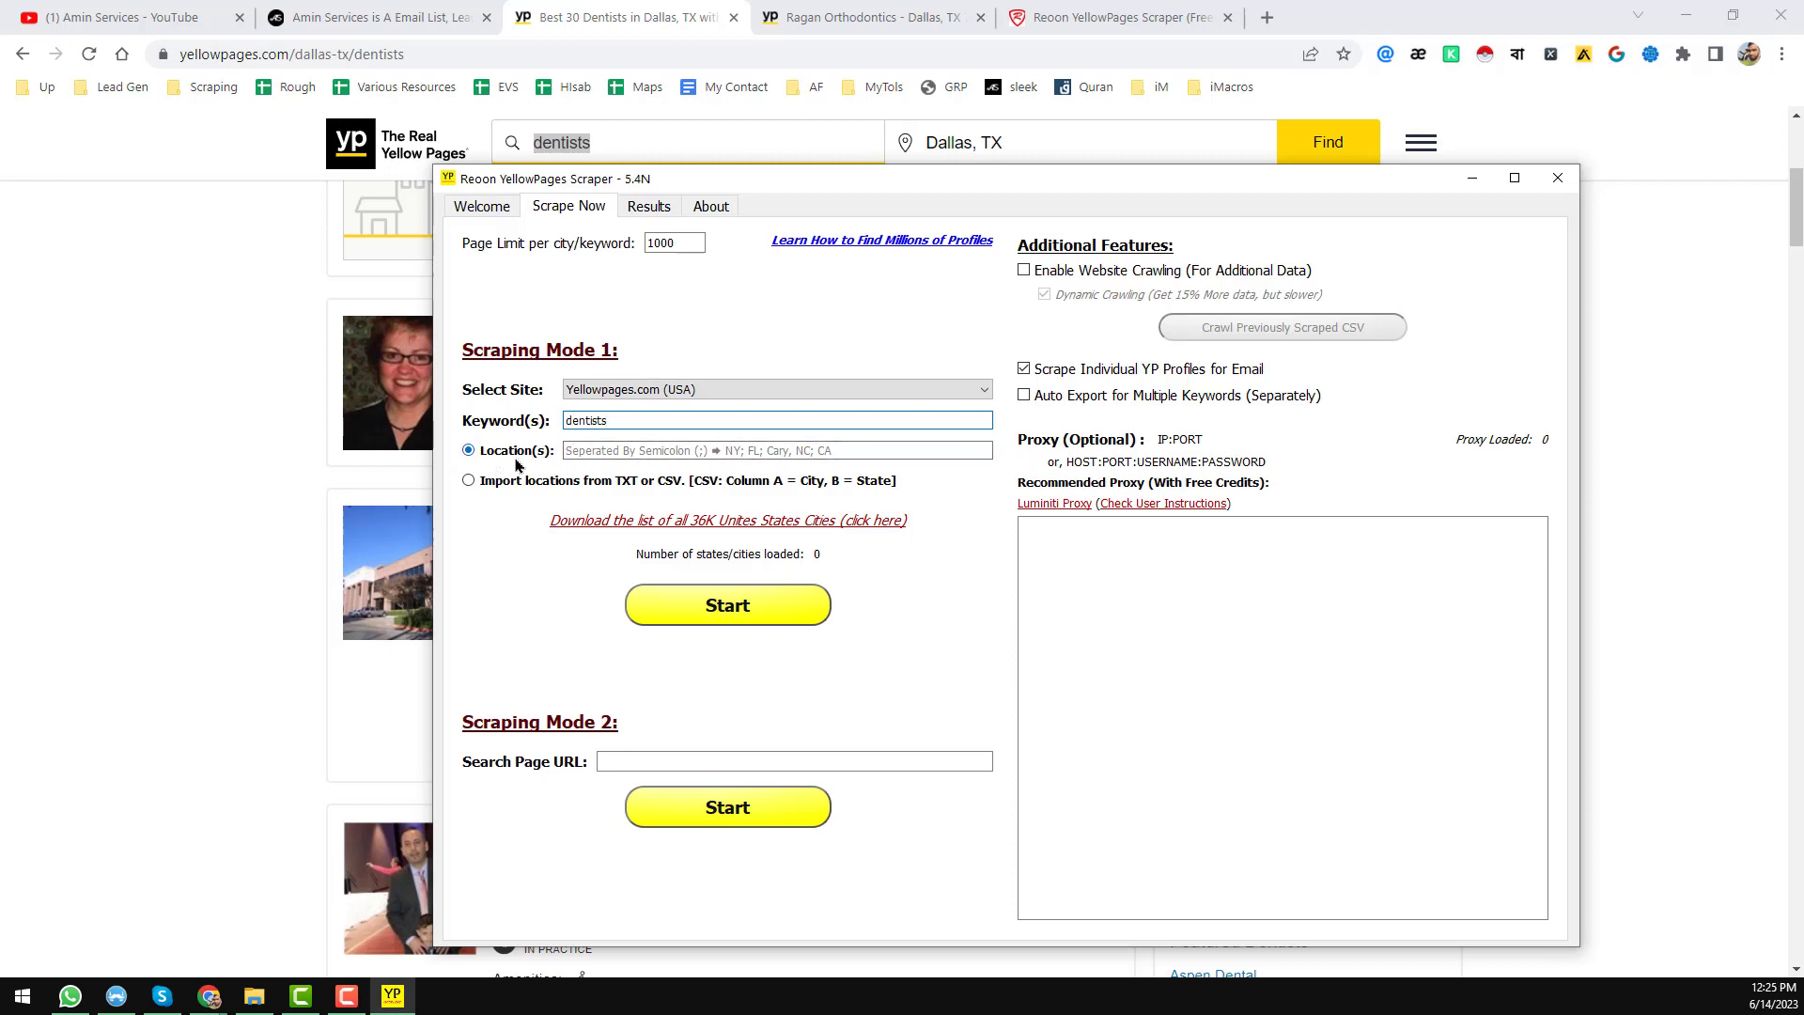
left_click(693, 452)
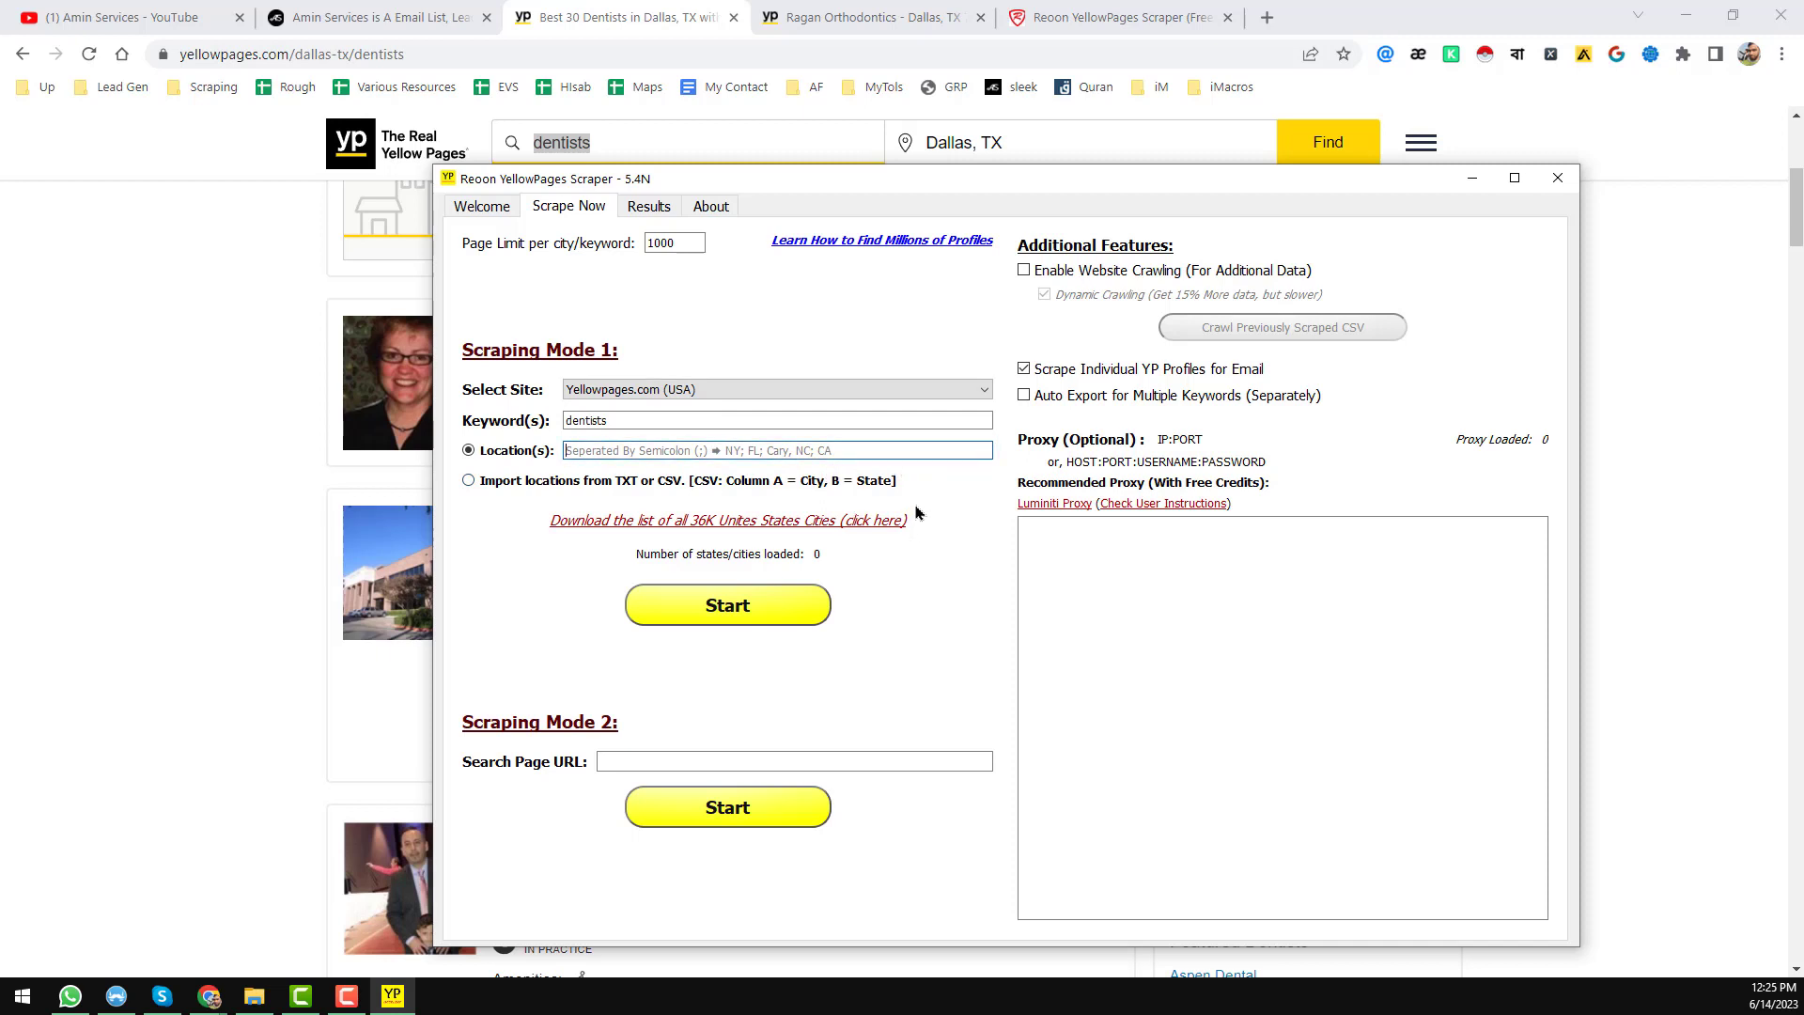
- Paste 'Dallas, TX' from Yellow Pages into Location(s) and enable website crawling
left_click(1019, 68)
left_click(873, 17)
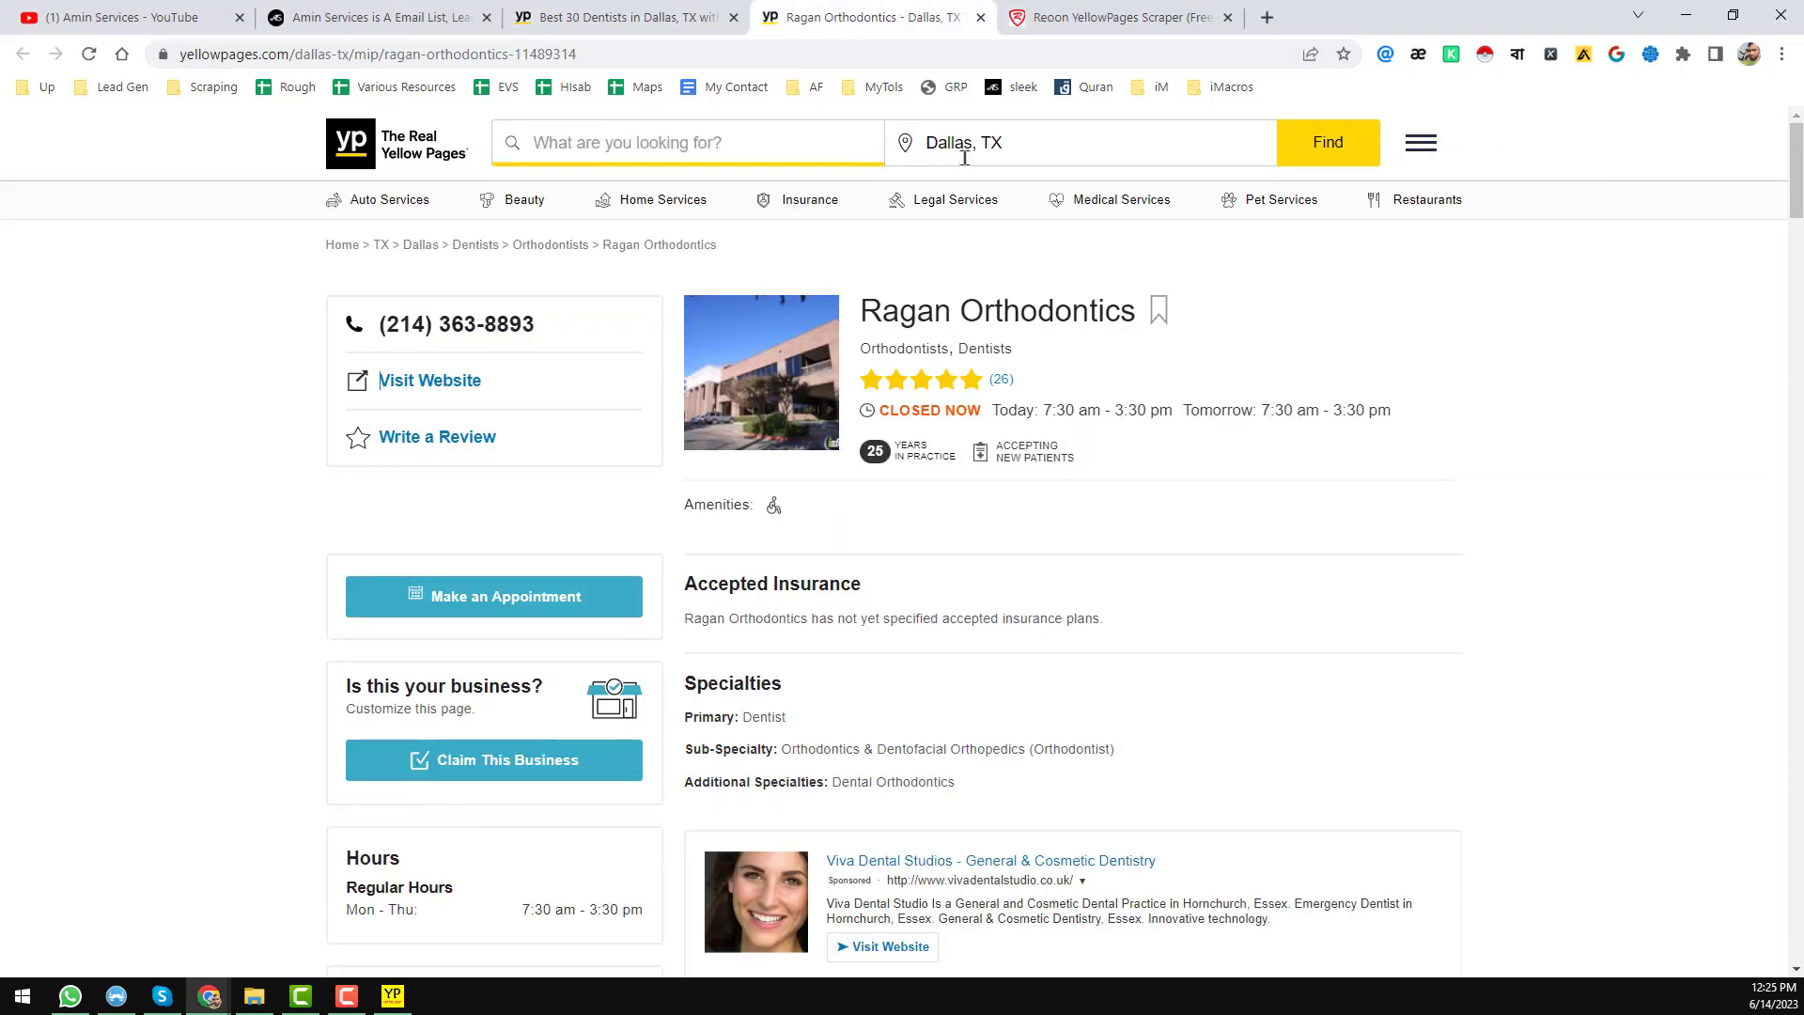
left_click(1035, 148)
key("ctrl+c")
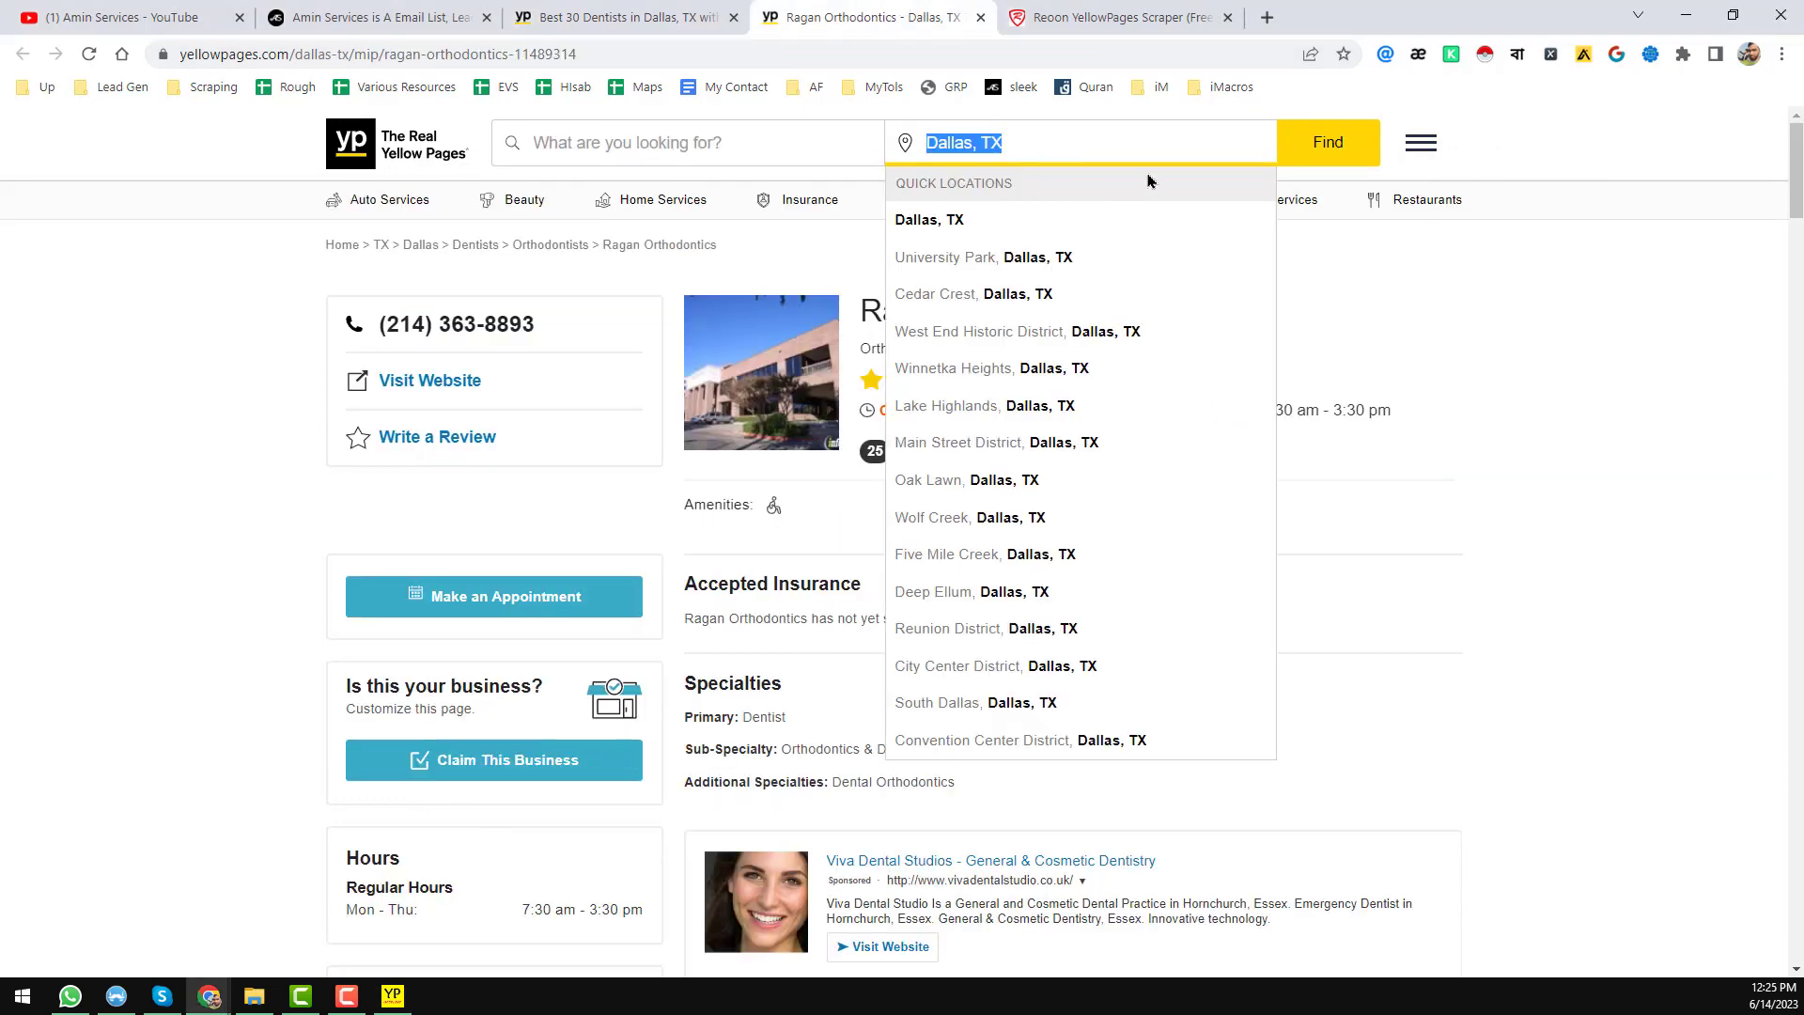
left_click(393, 996)
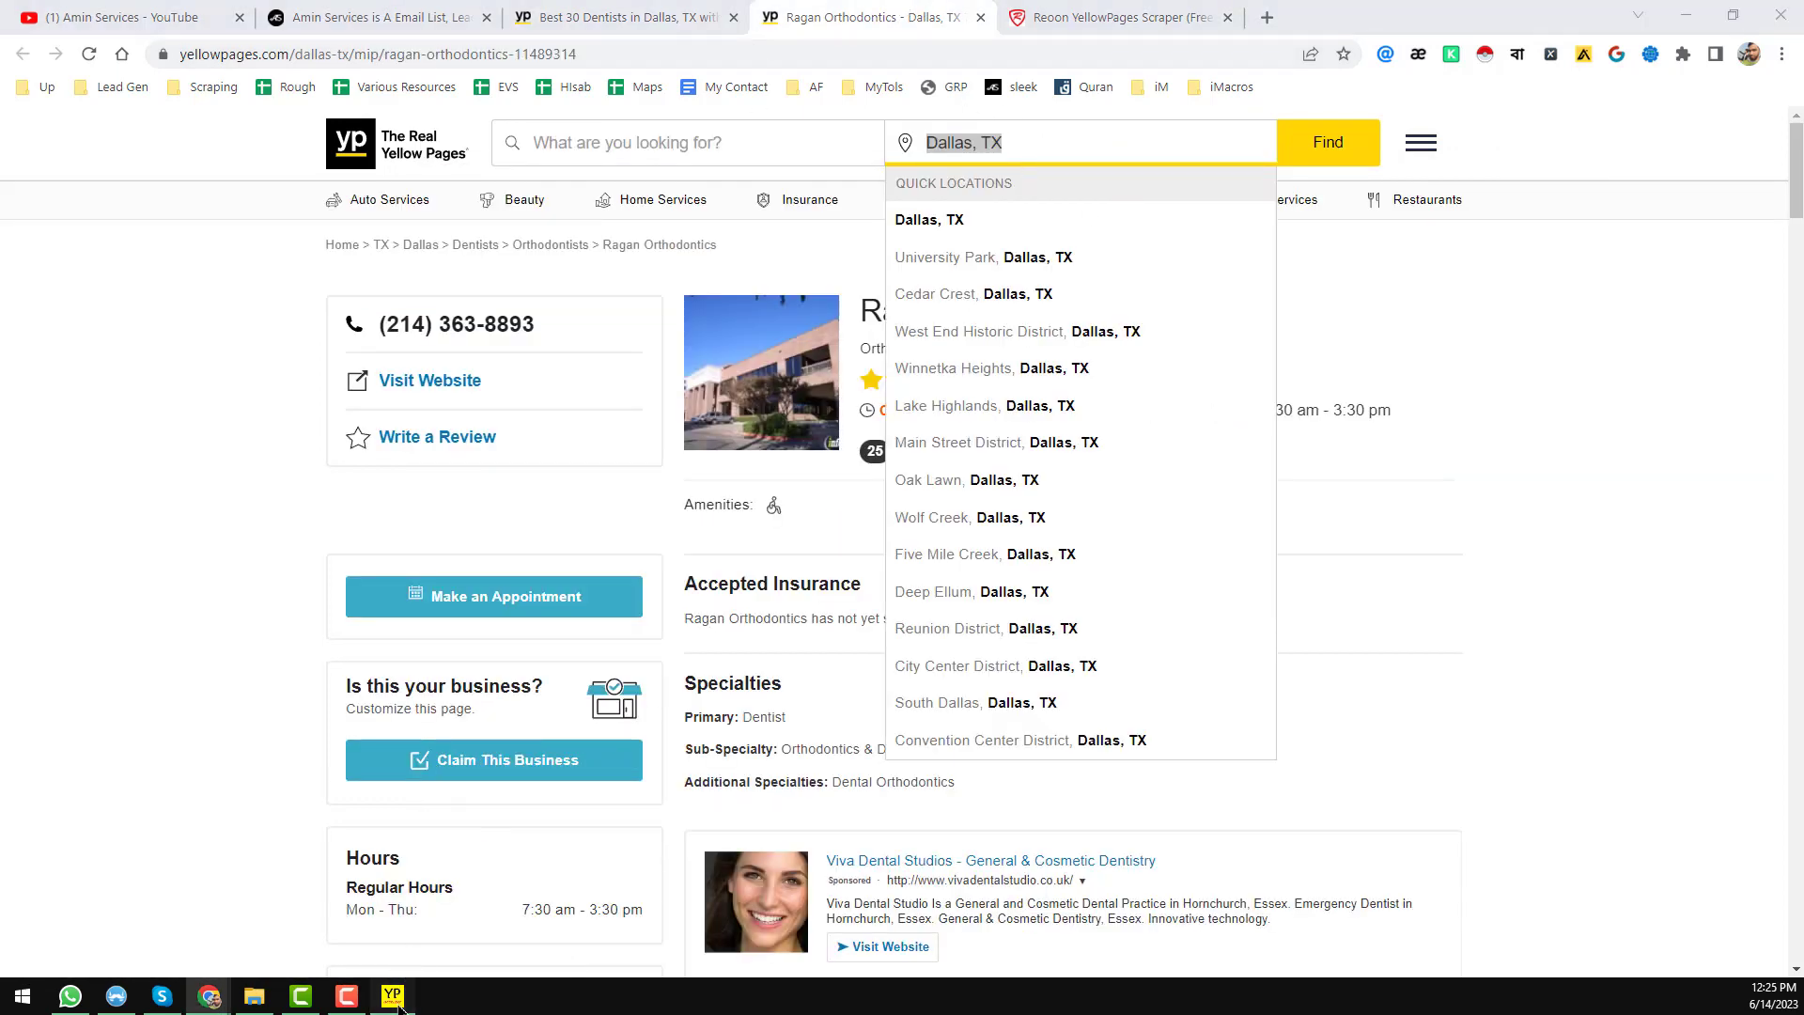
left_click(698, 449)
key("ctrl+v")
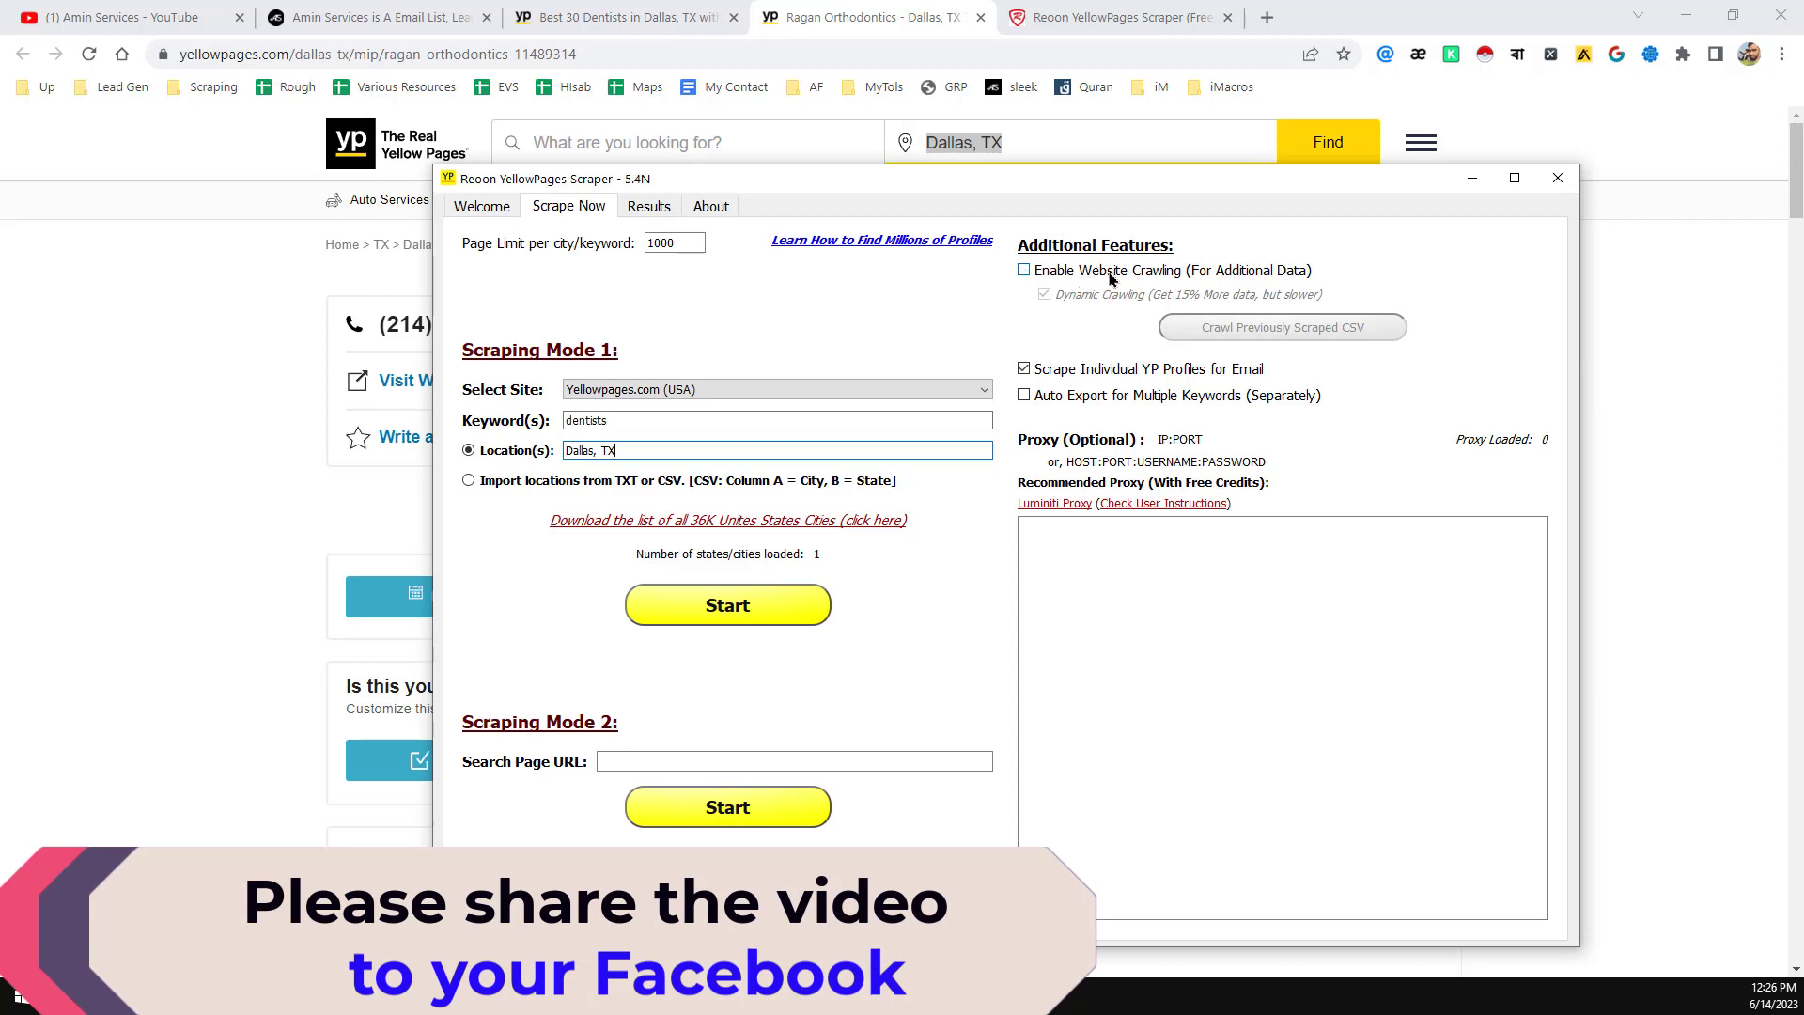
left_click(1024, 271)
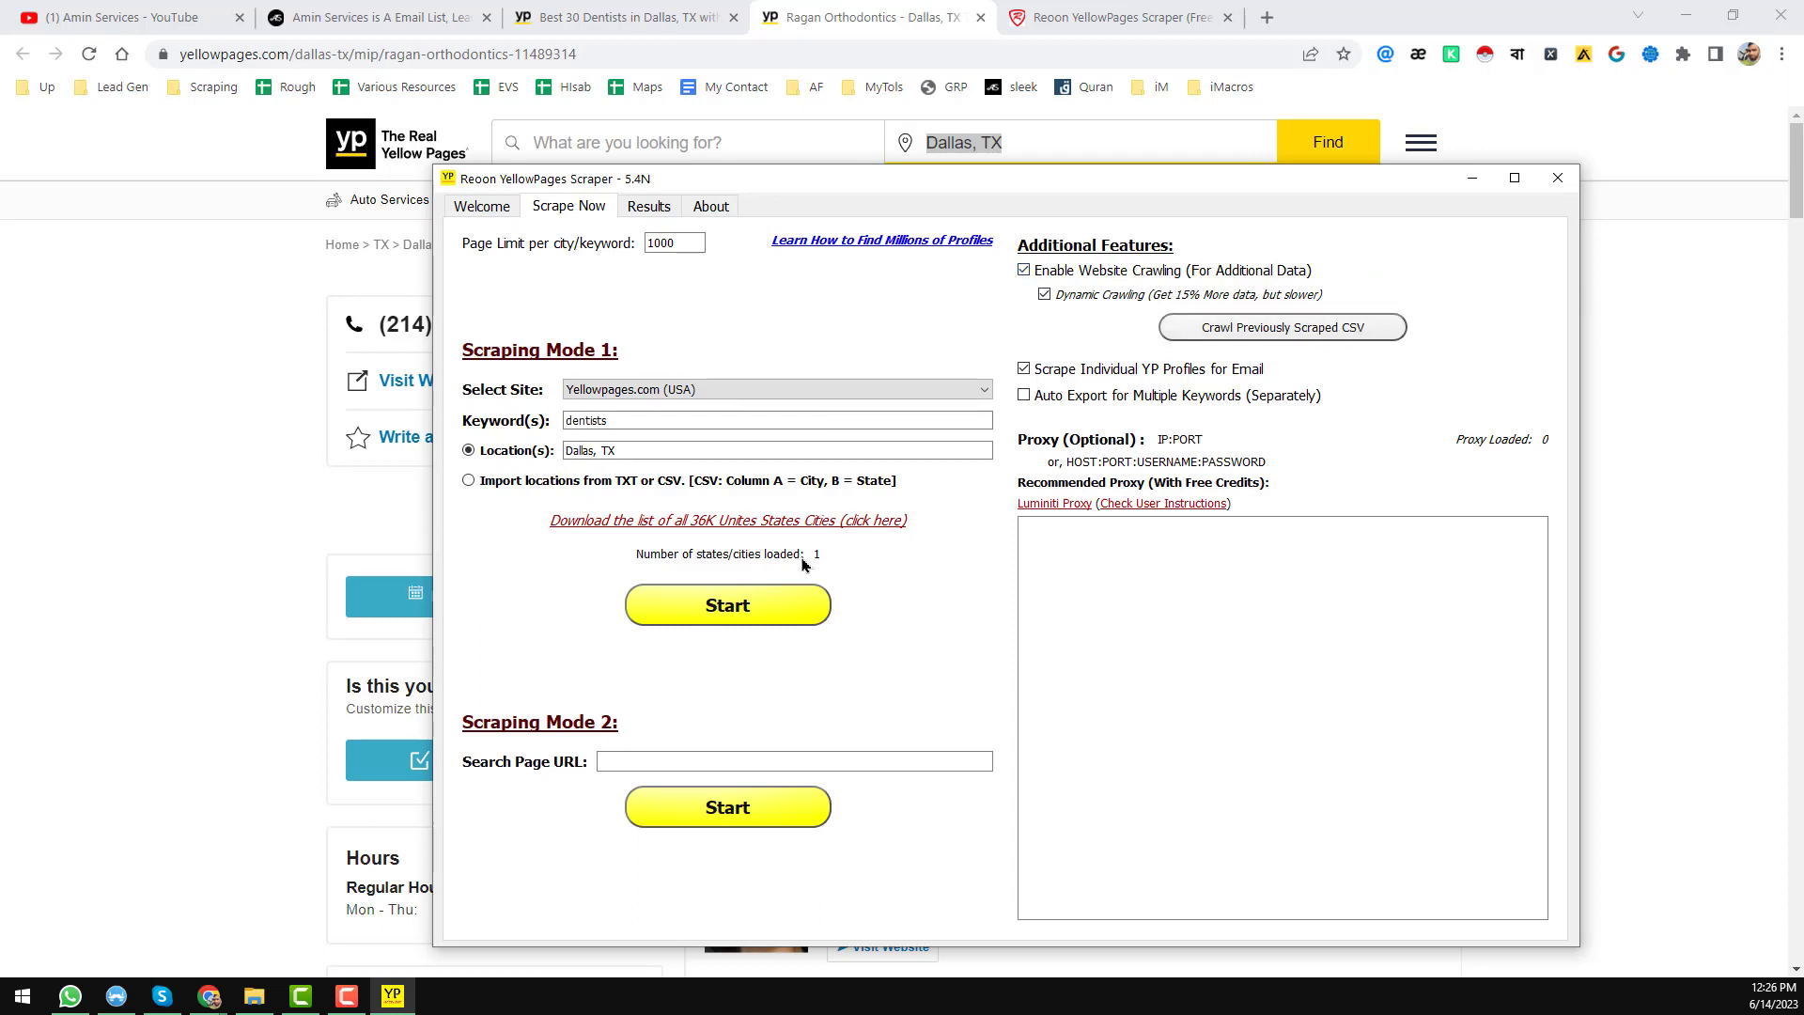
- Start the Dallas dentists scrape, choosing Keep Enabled for website crawling
left_click(781, 613)
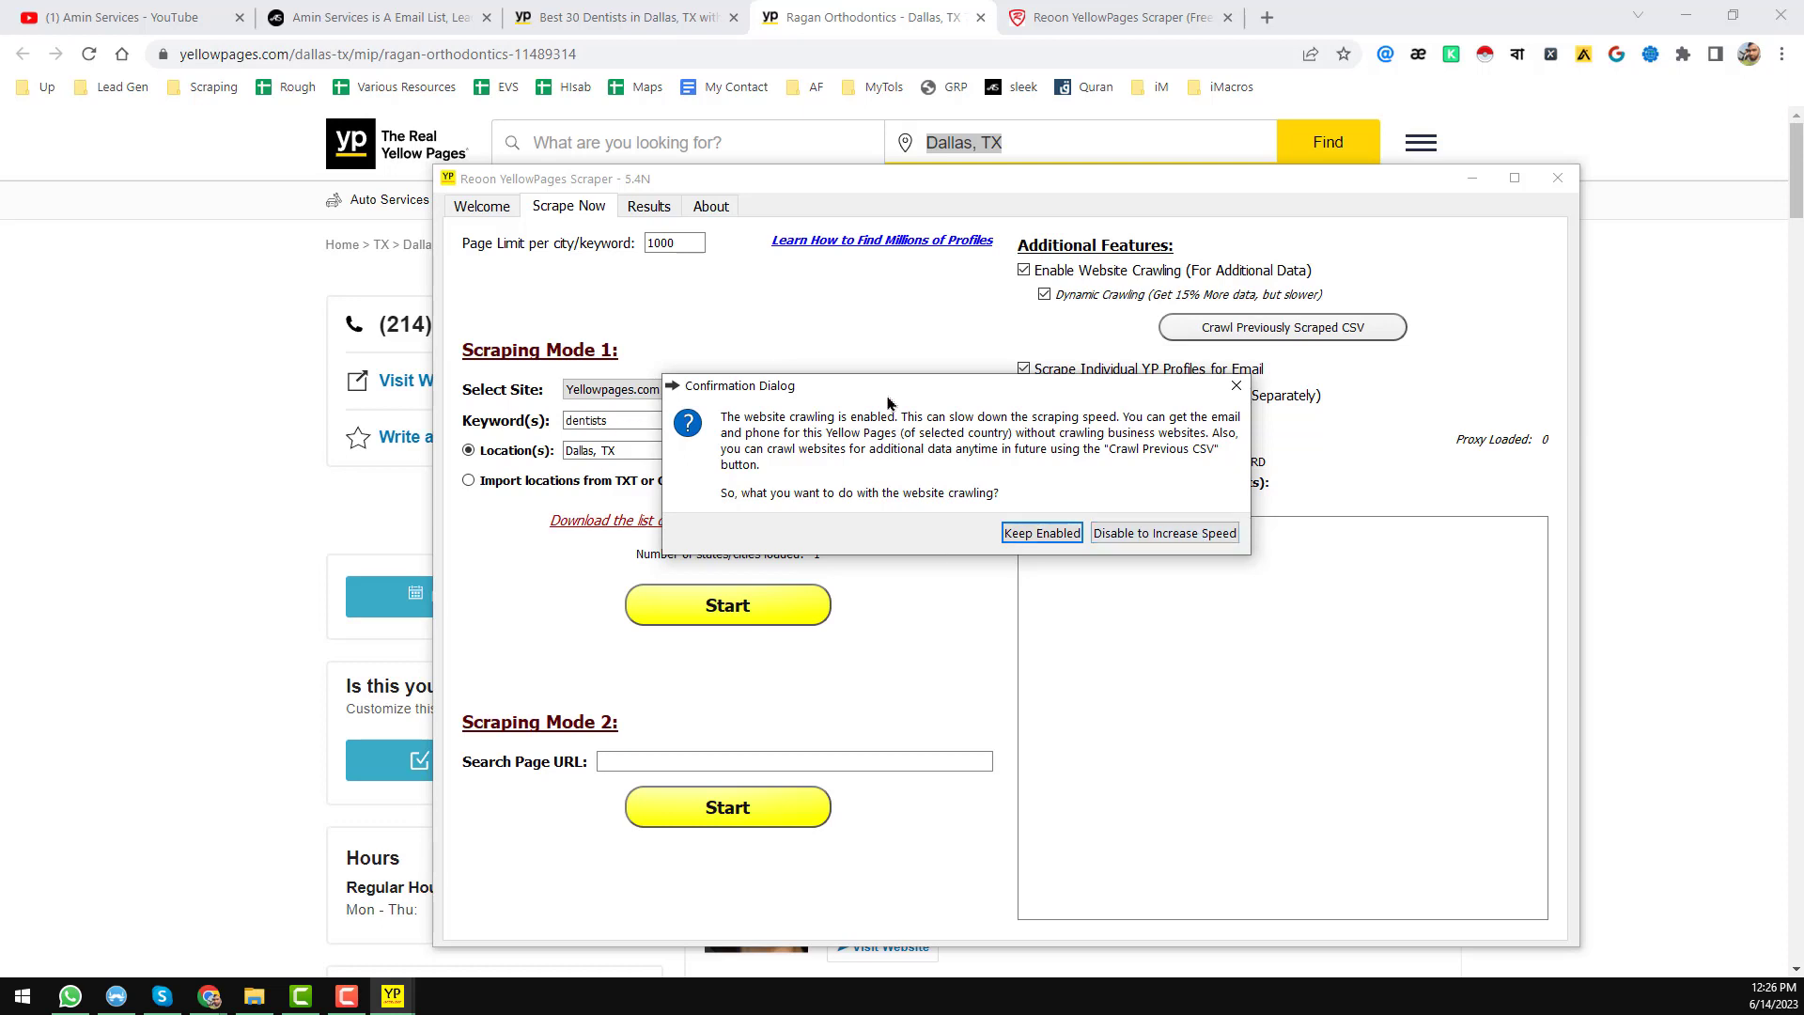
left_click(1045, 533)
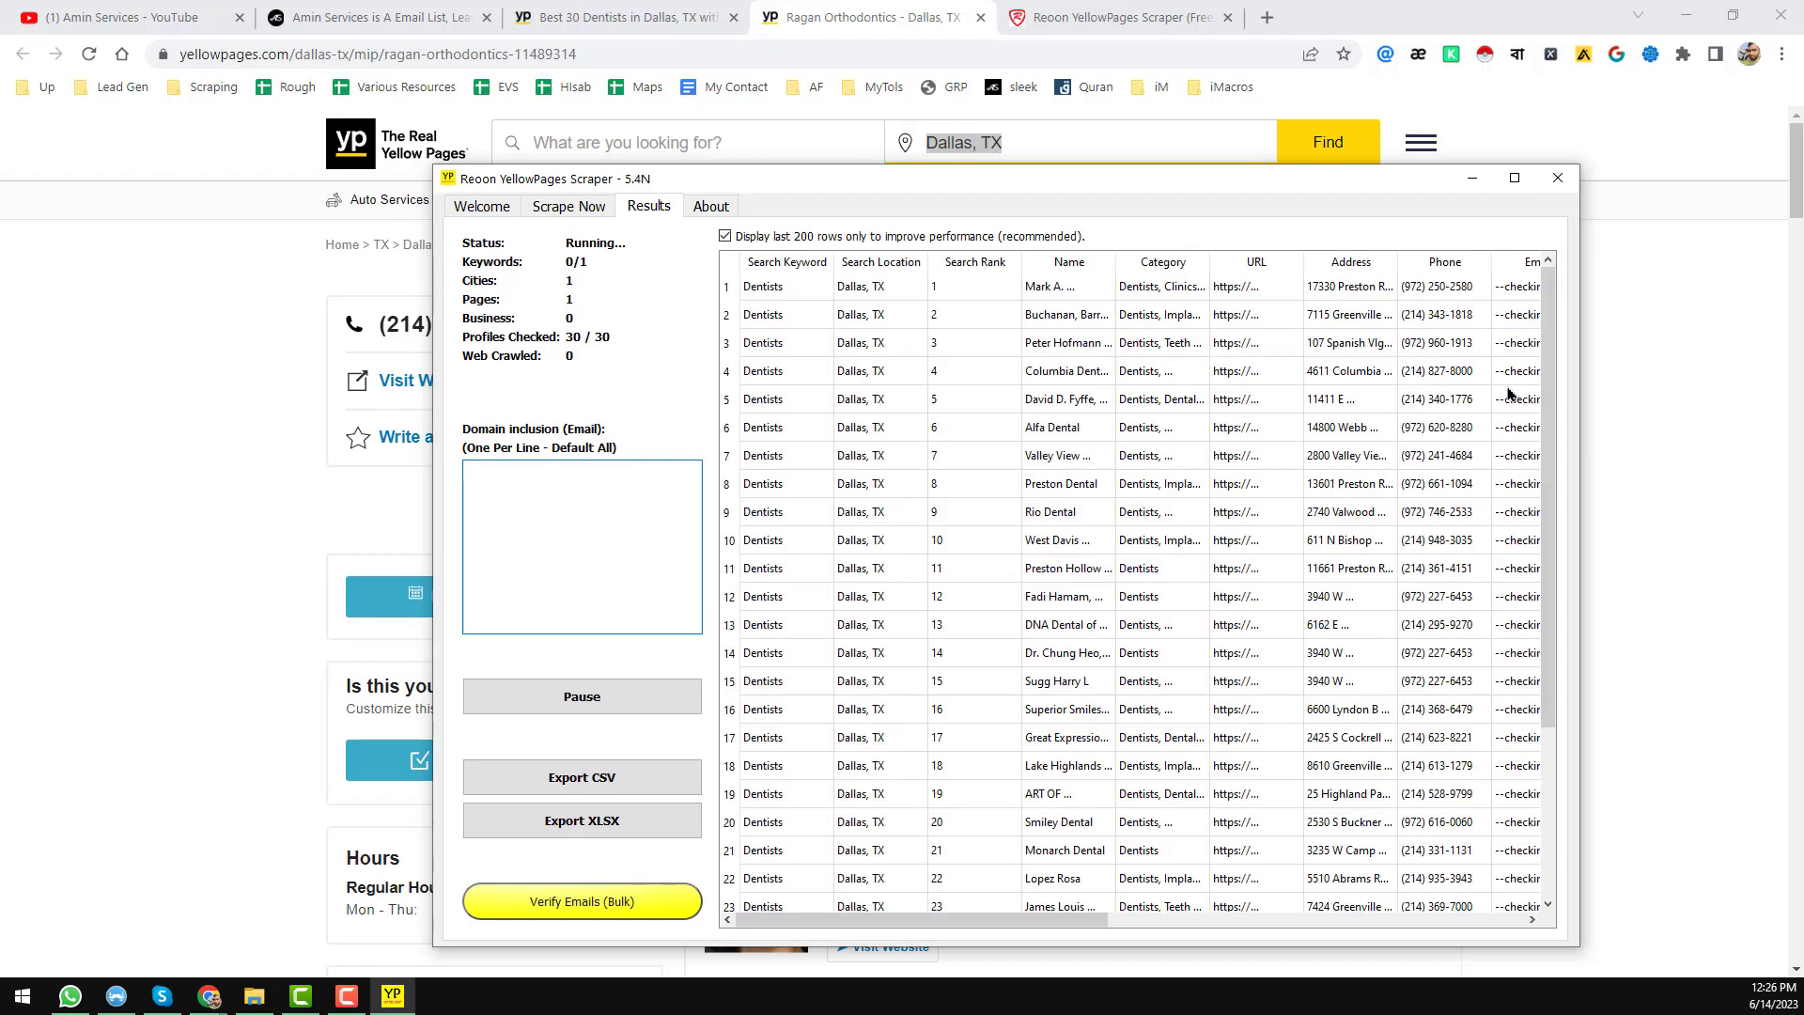
- Maximize the scraper, watch results fill, and pause at 330 businesses from 11 pages
left_click(1517, 178)
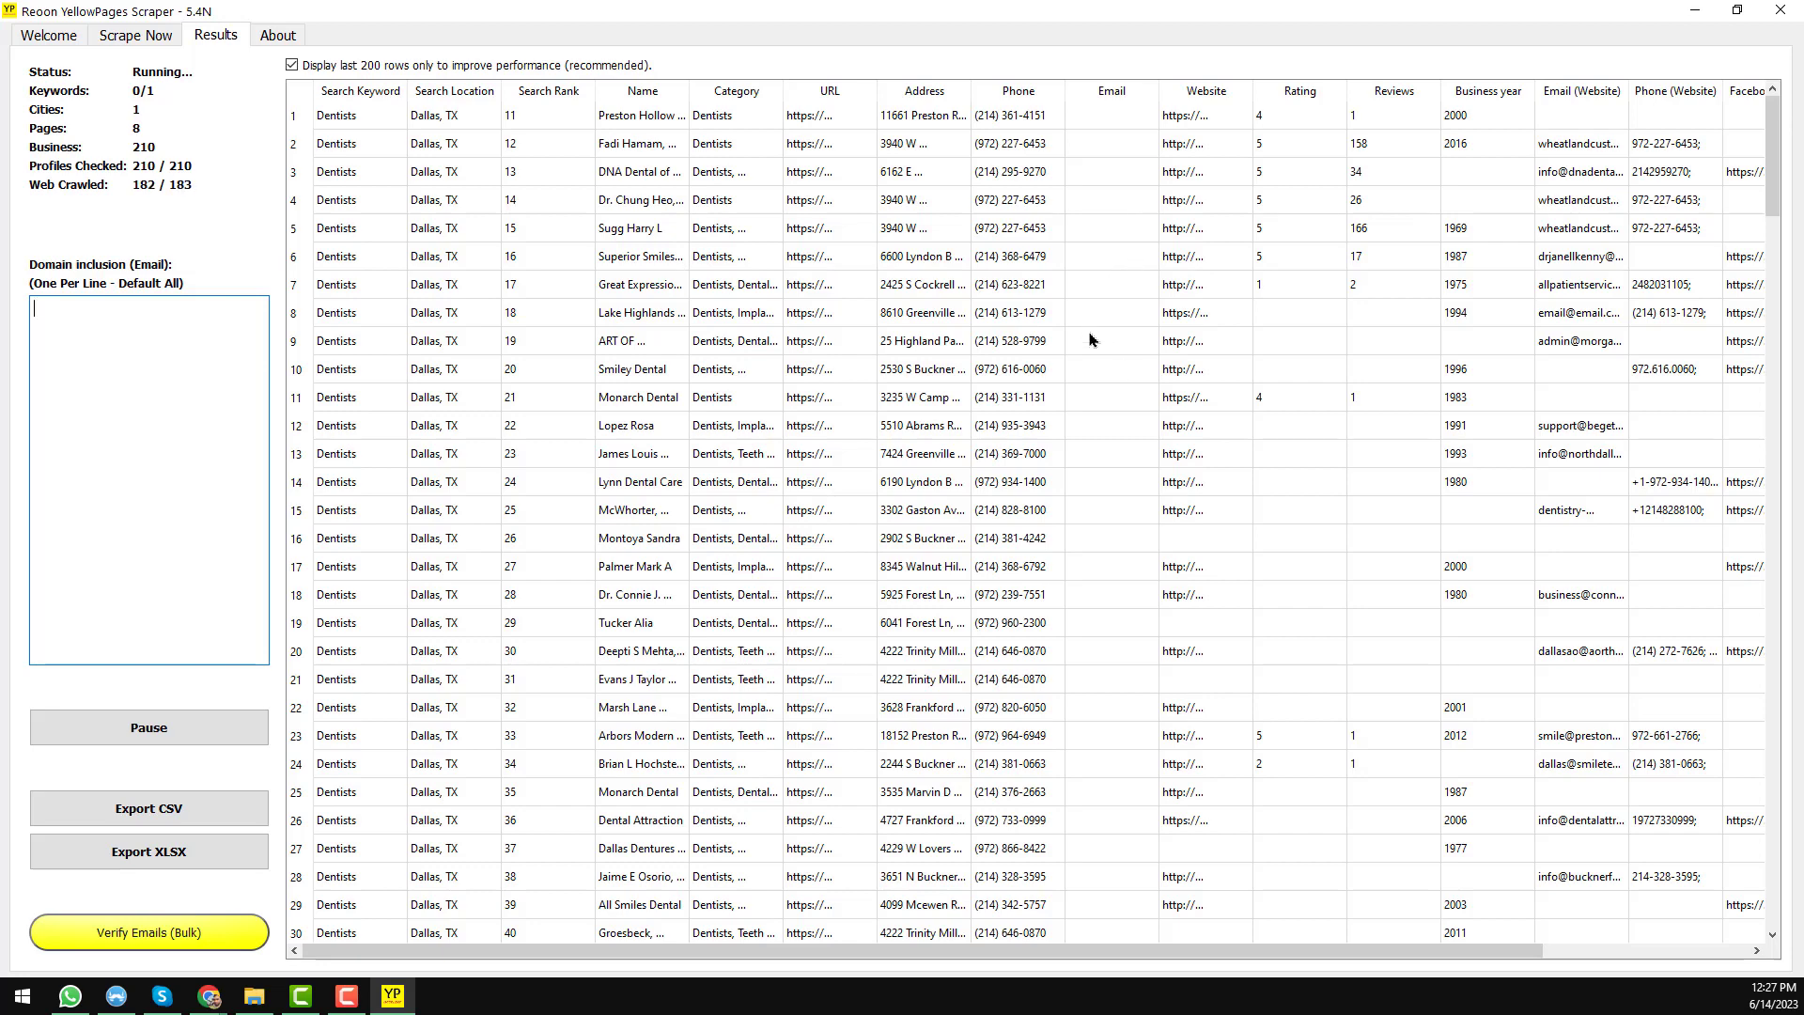
scroll(1365, 378, "down", 9)
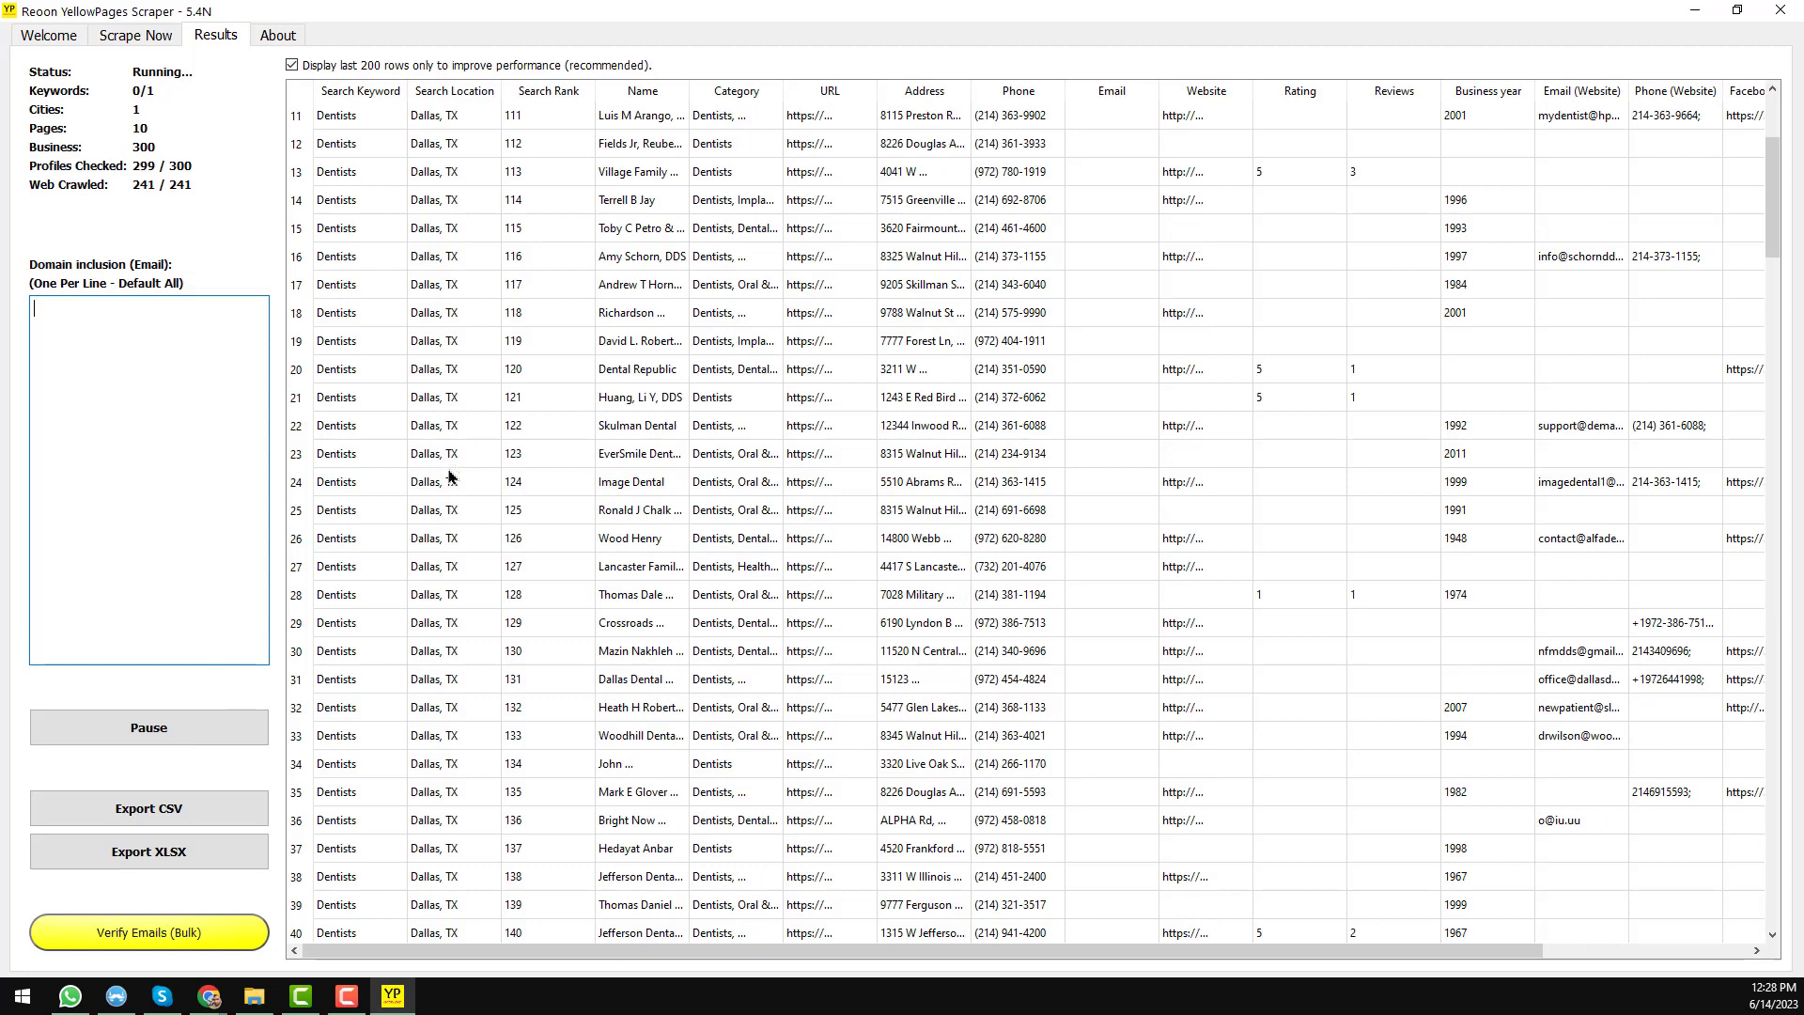
left_click(149, 727)
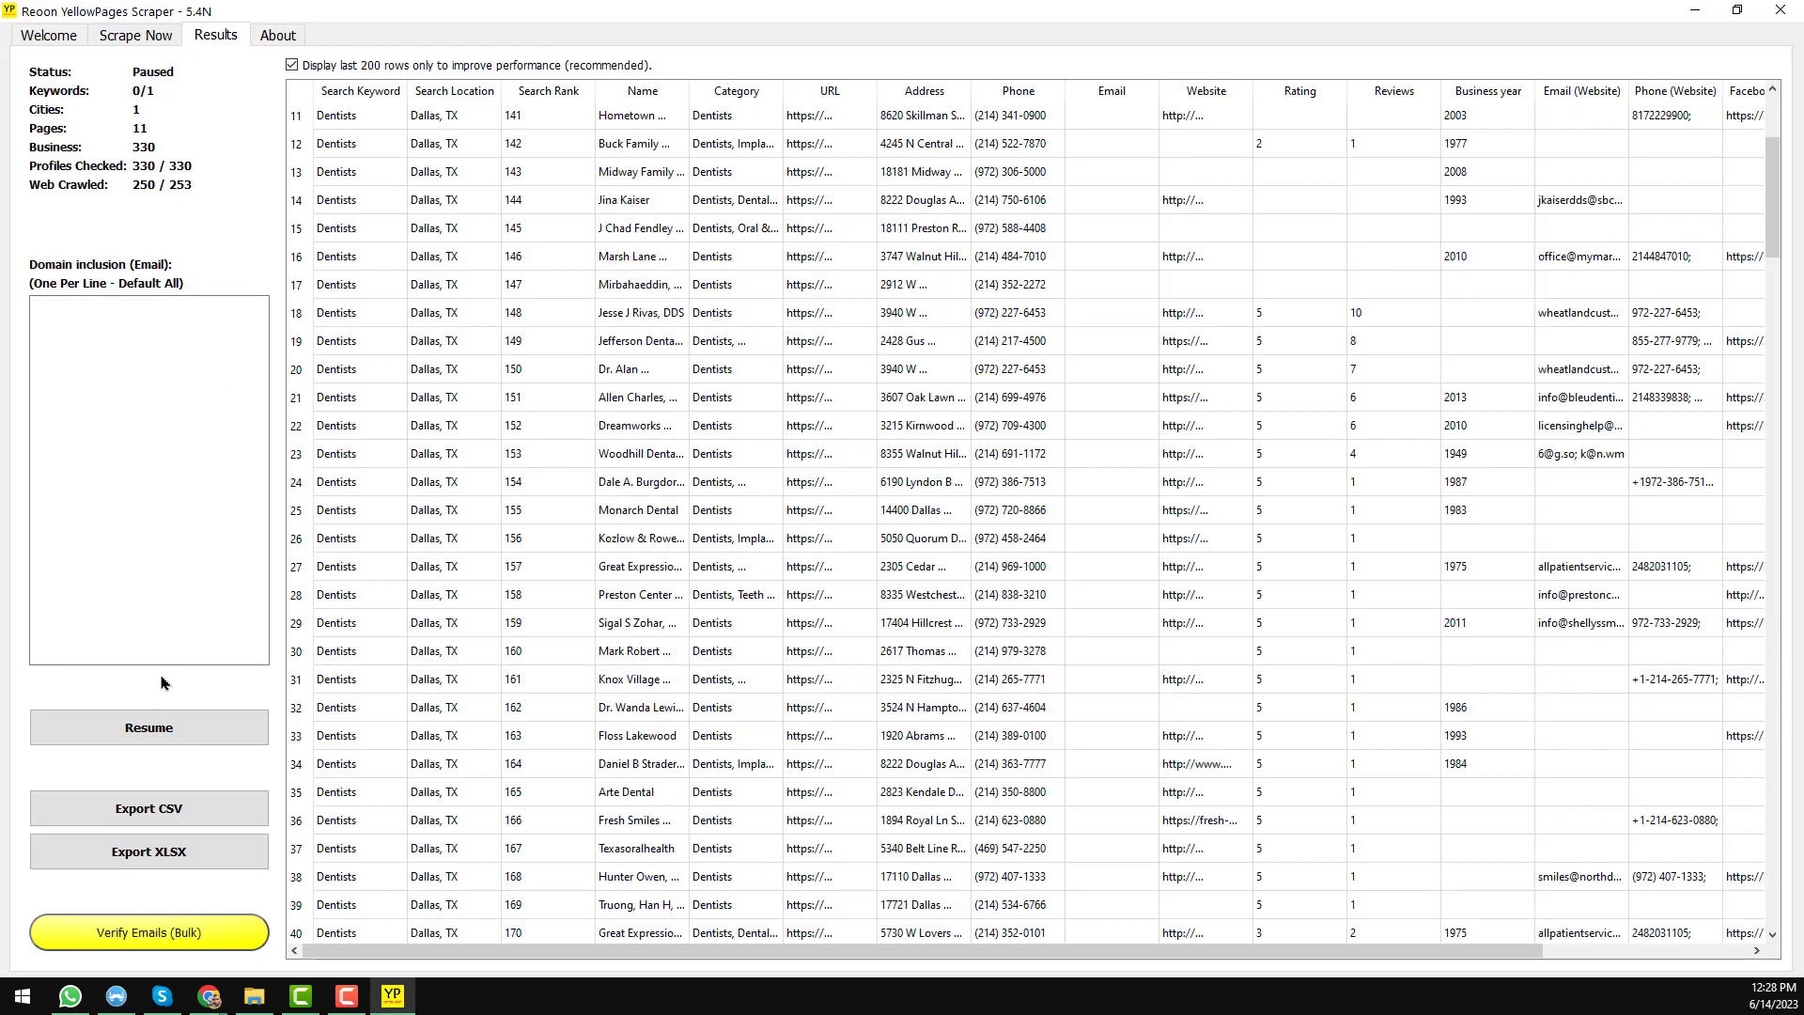
- Export the results to Downloads as CSV file 'asdsads' and dismiss the success message
left_click(188, 813)
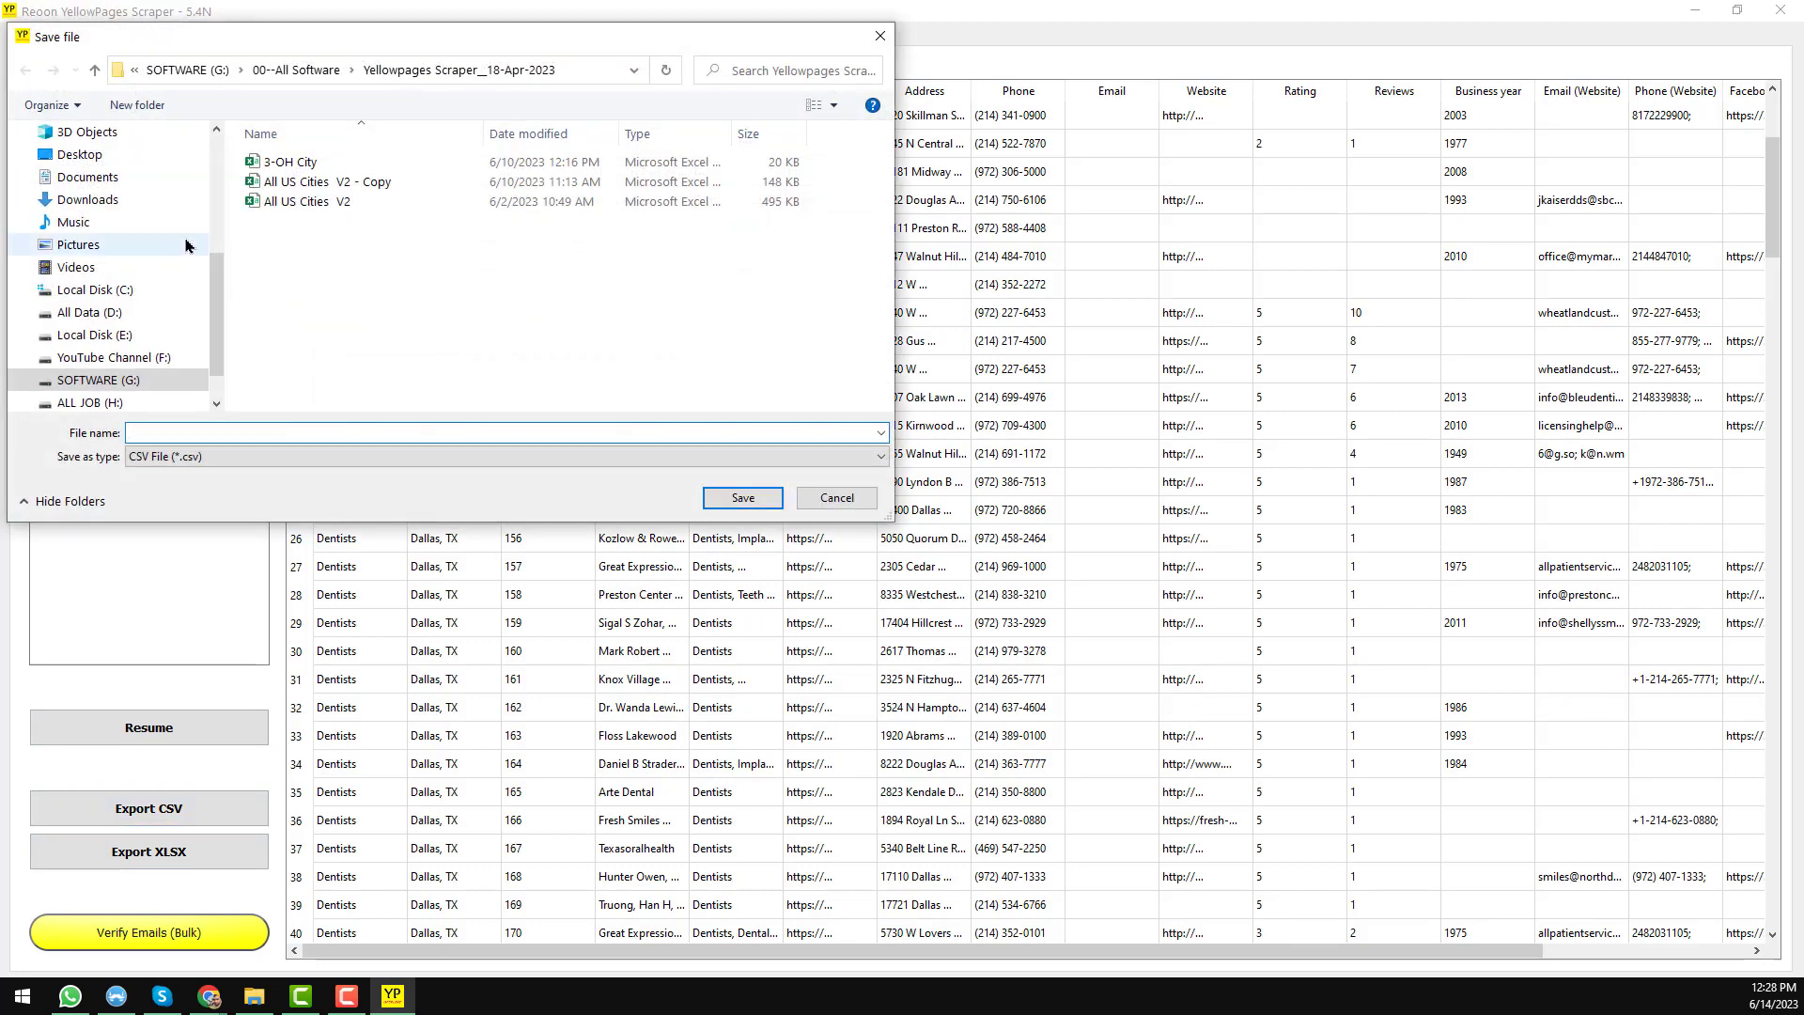
left_click(133, 205)
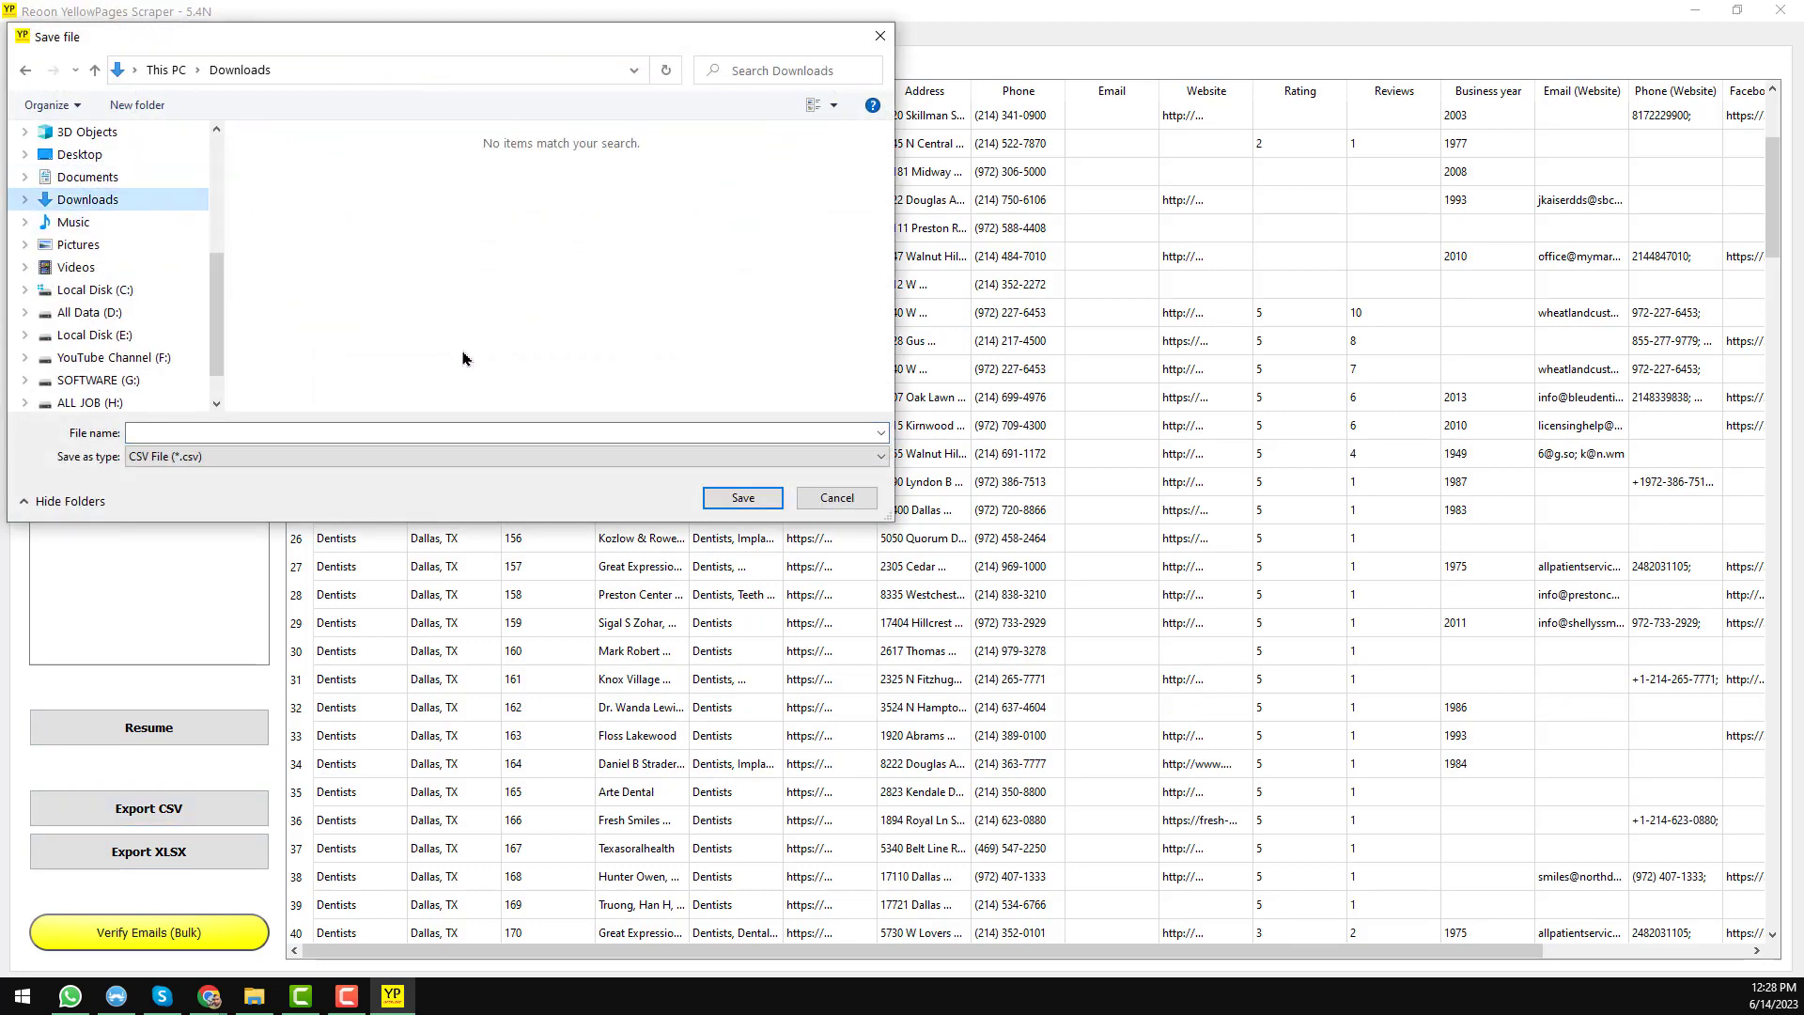
left_click(340, 430)
type("asdsads")
left_click(742, 498)
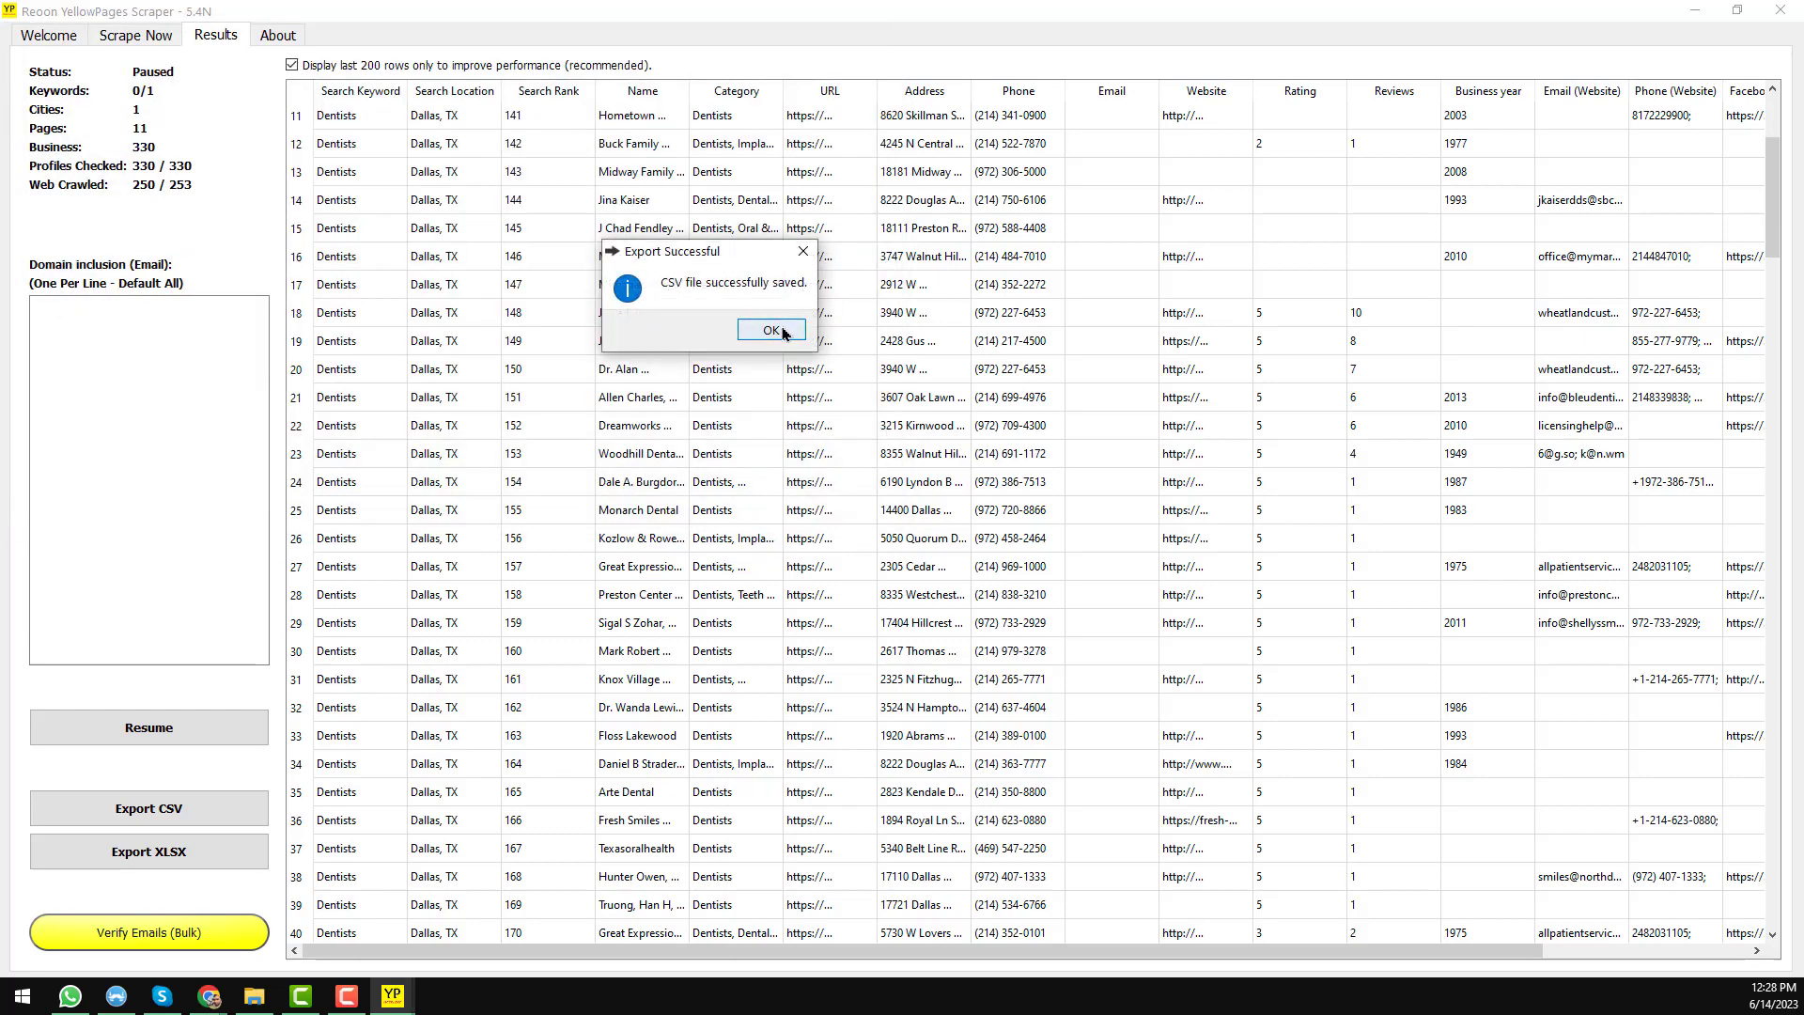
left_click(771, 330)
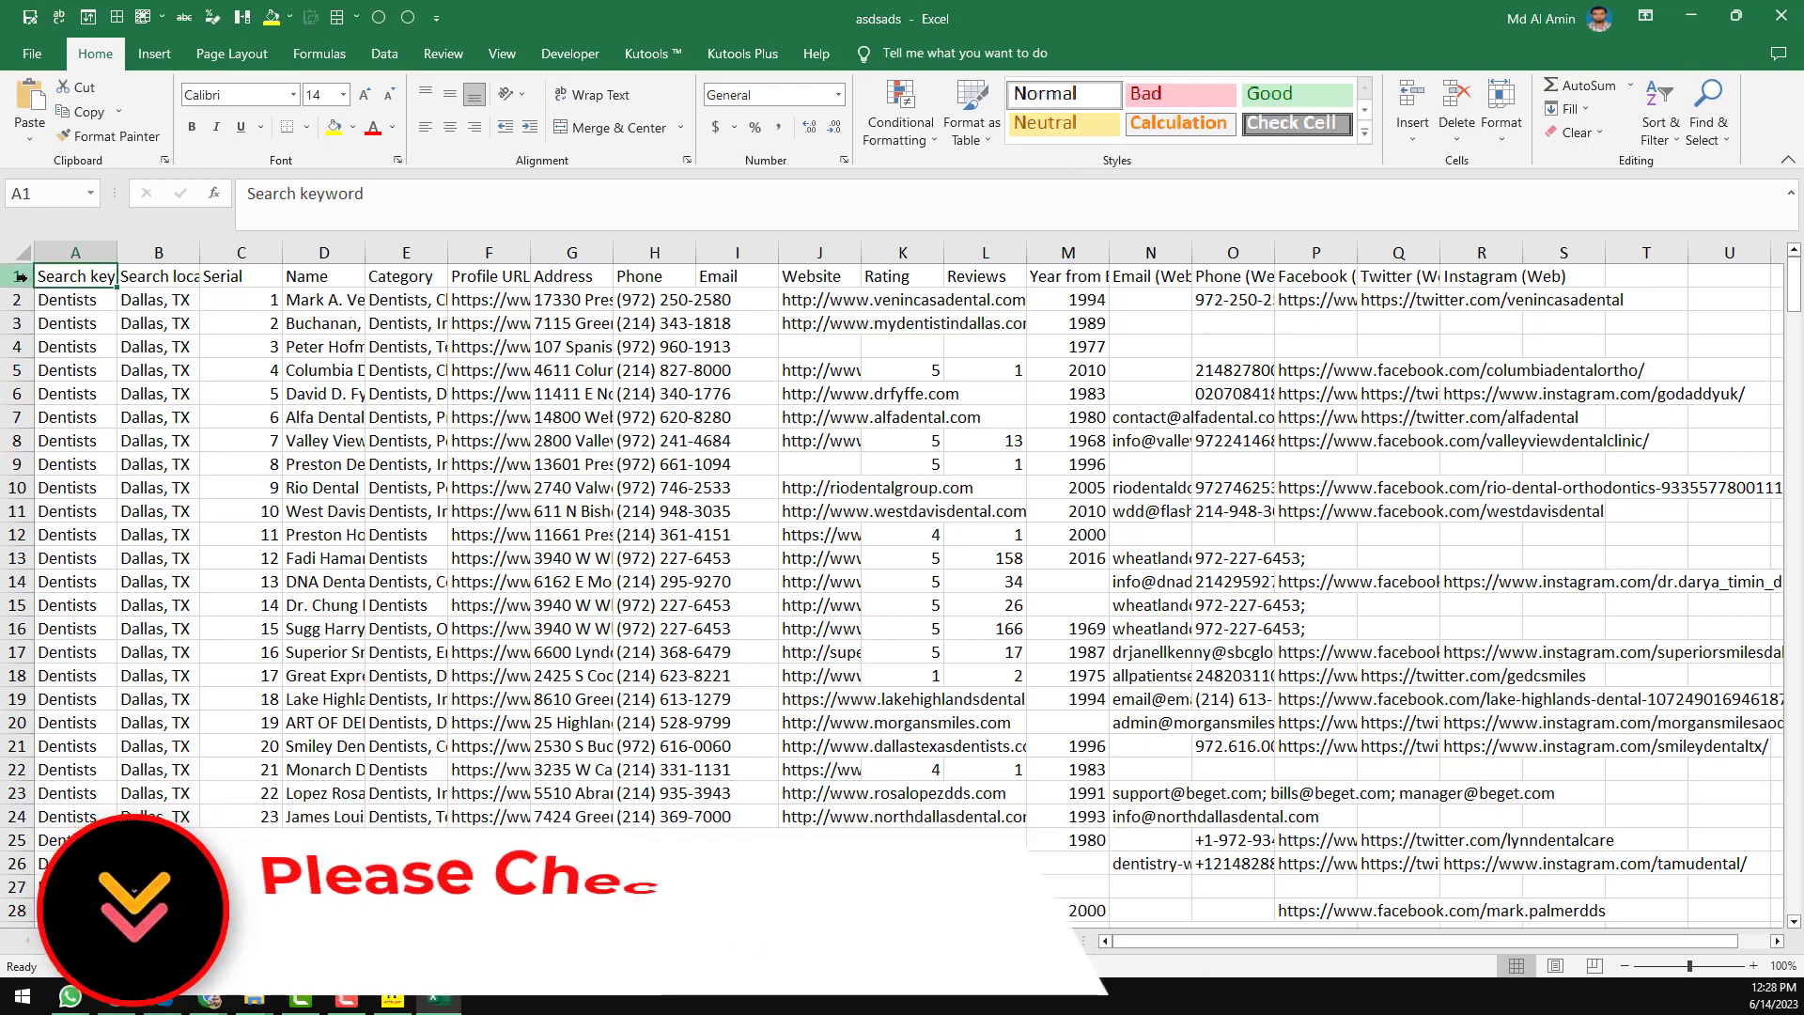
left_click(17, 275)
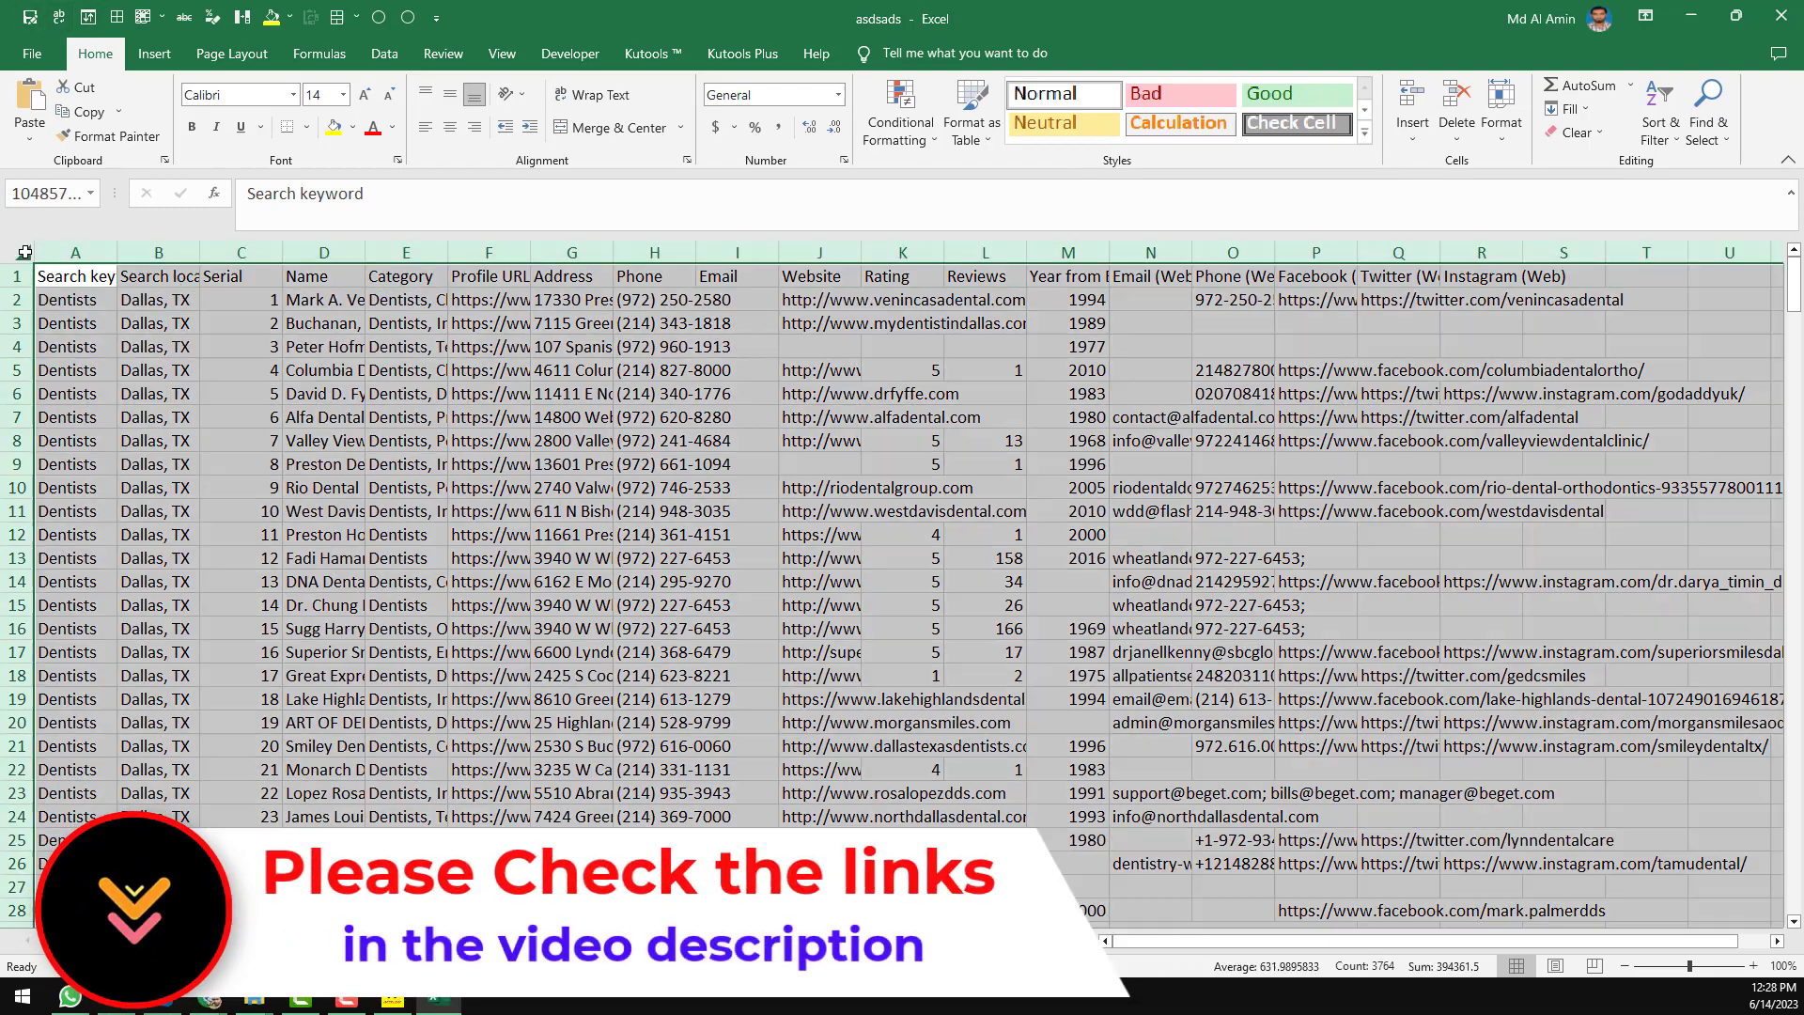
left_click(23, 252)
left_click(88, 249)
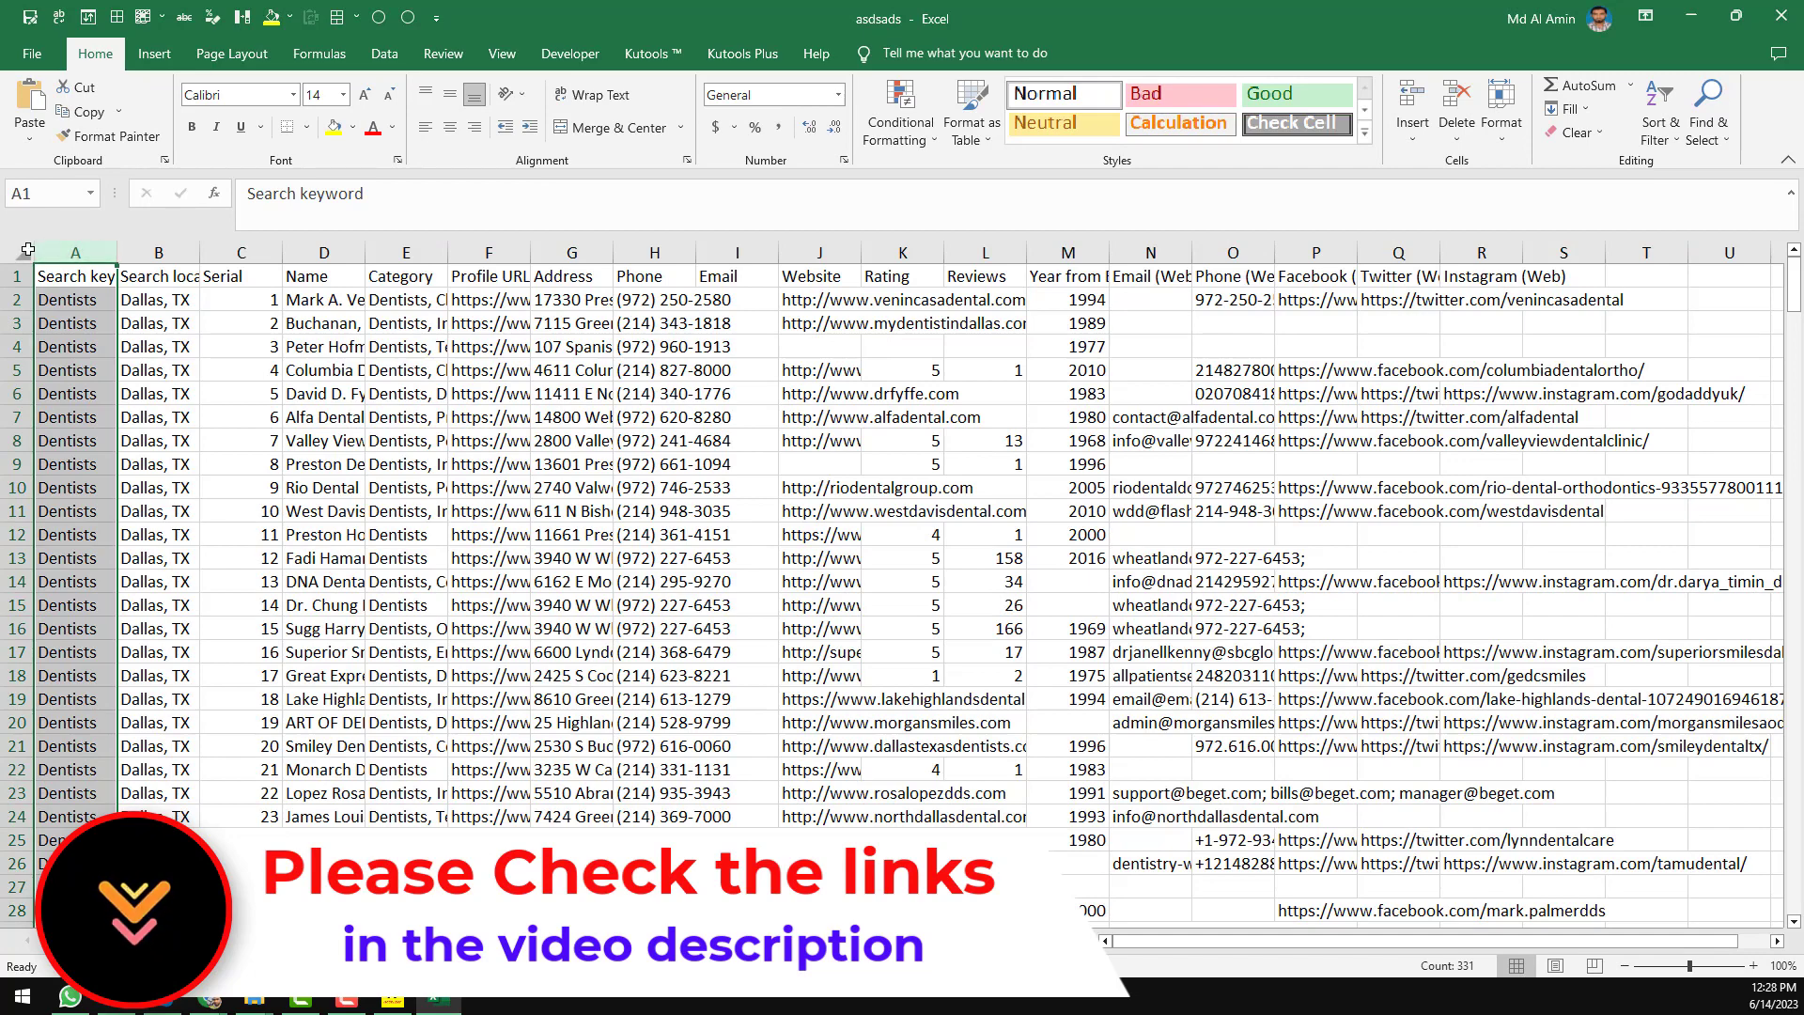
left_click(23, 252)
double_click(117, 252)
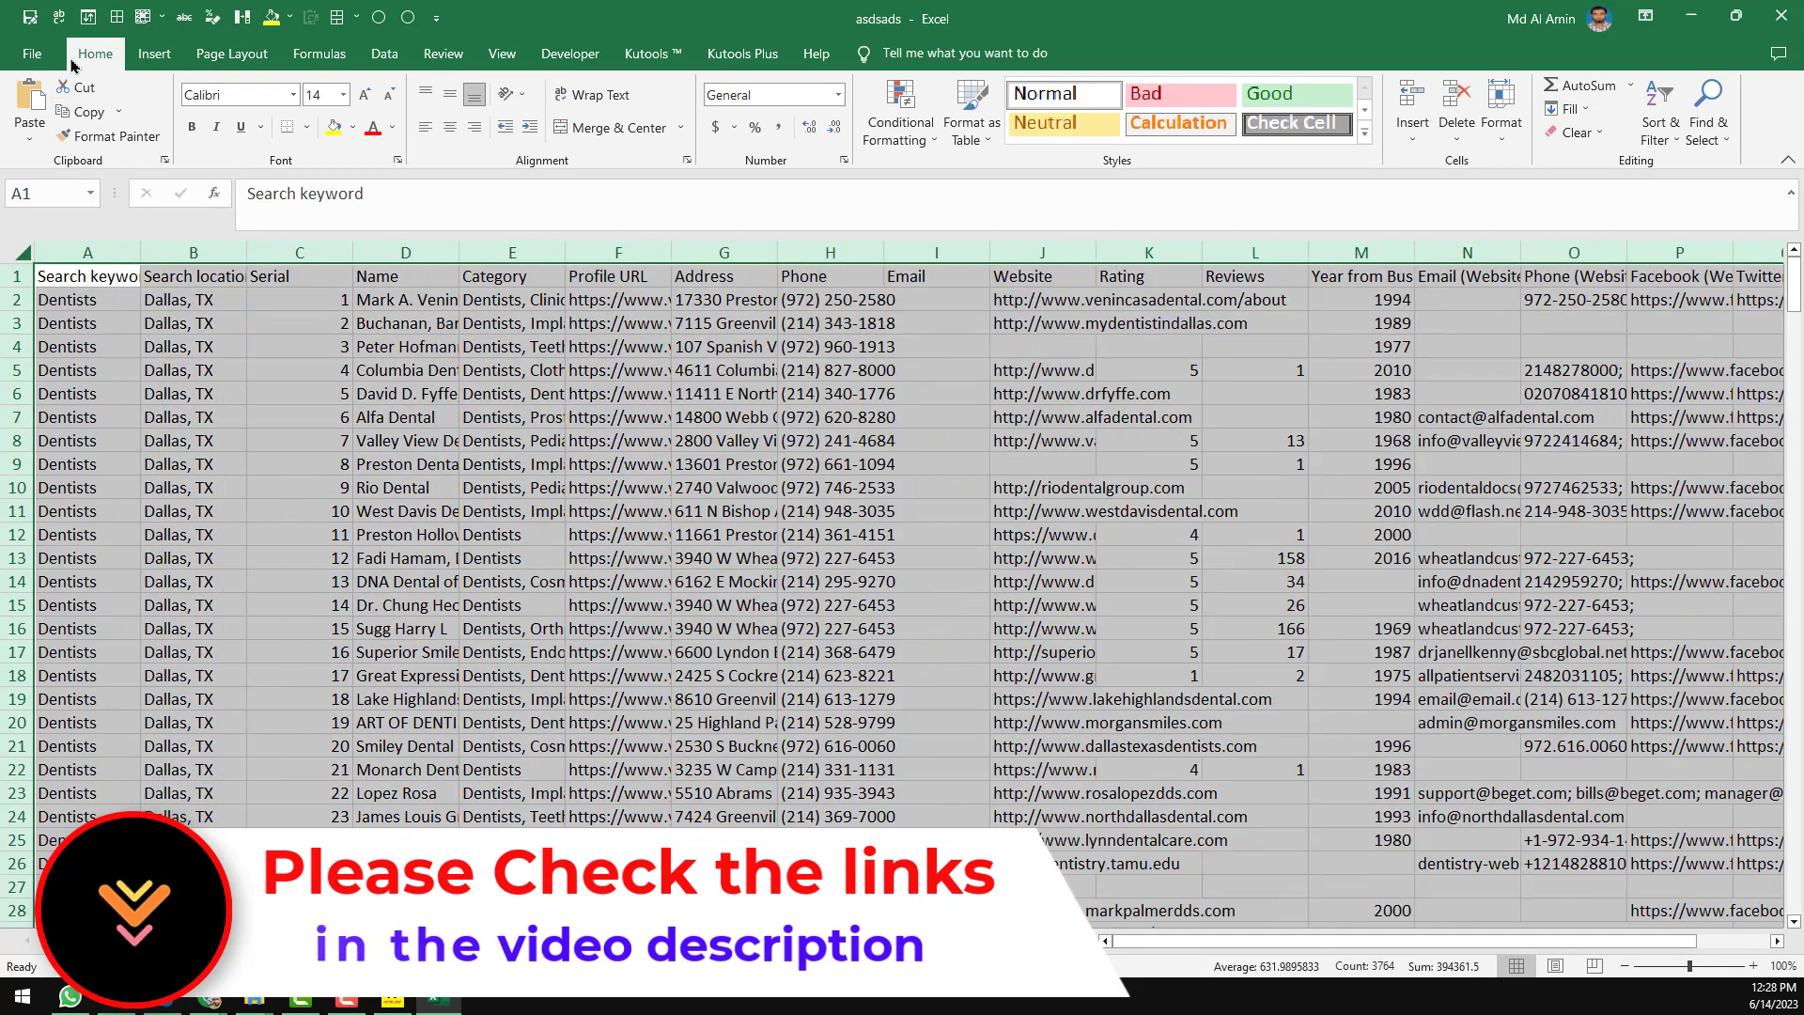
left_click(1042, 369)
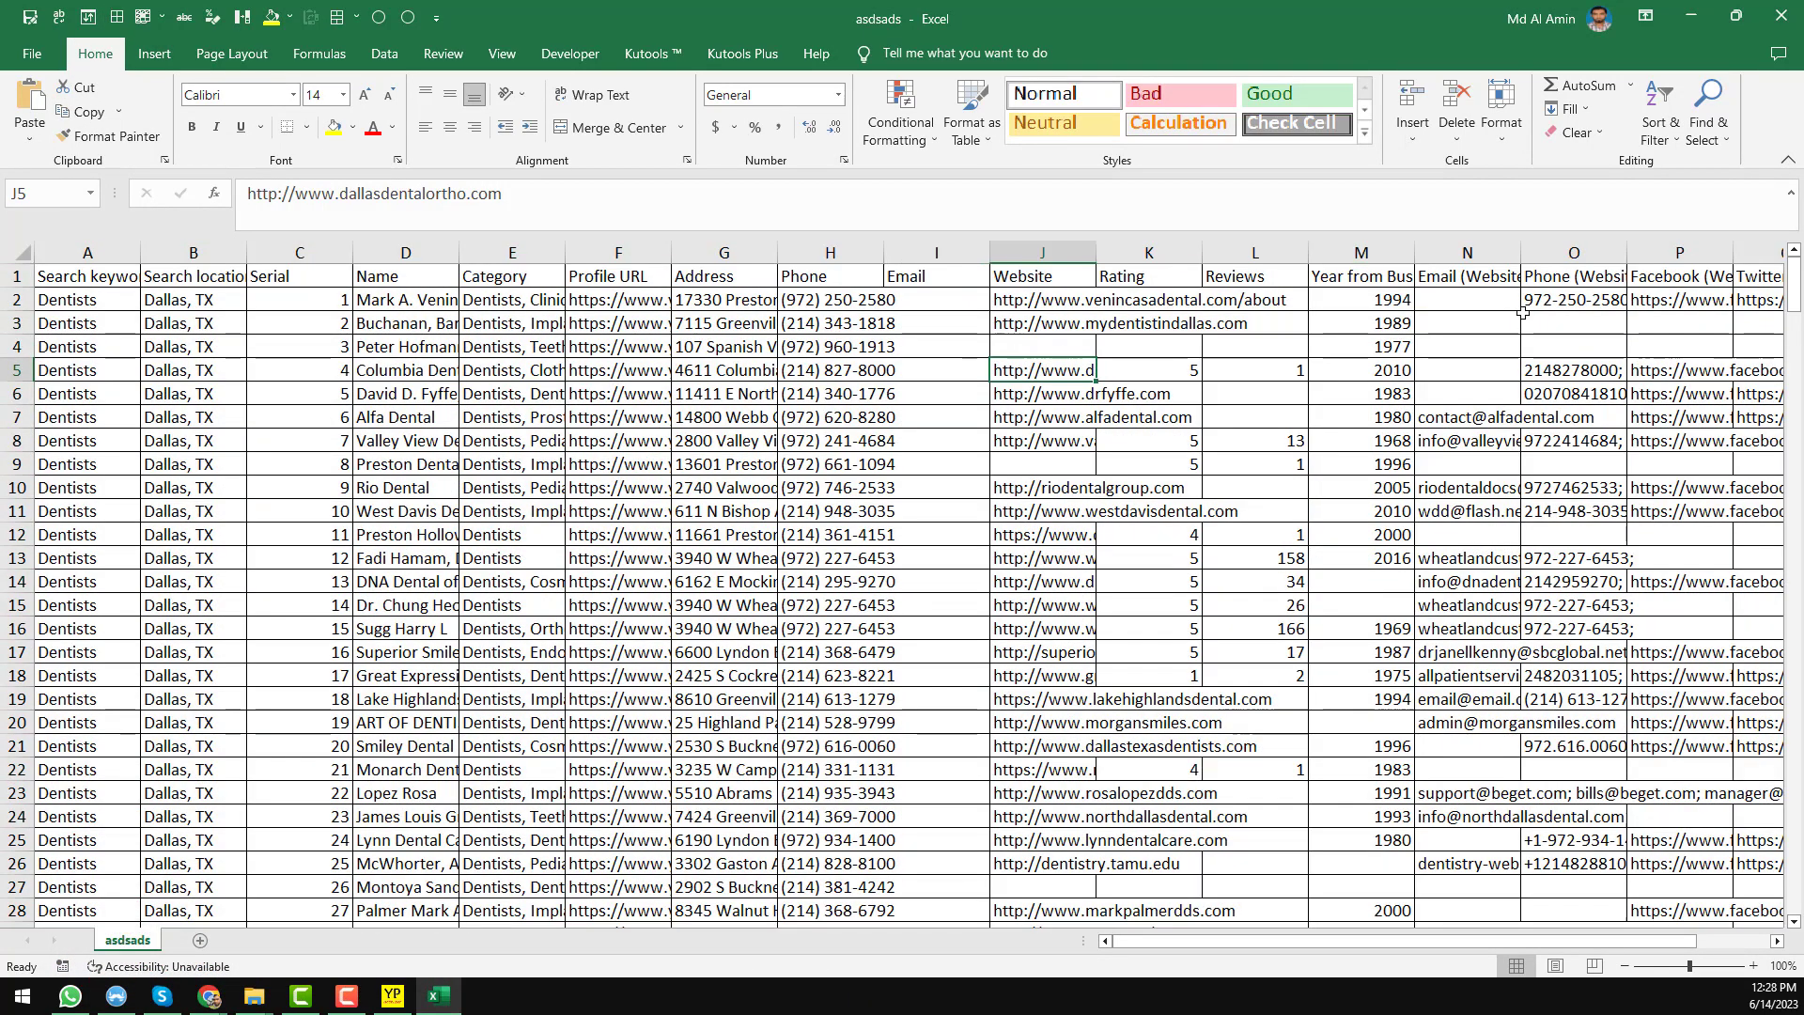
left_click(1458, 297)
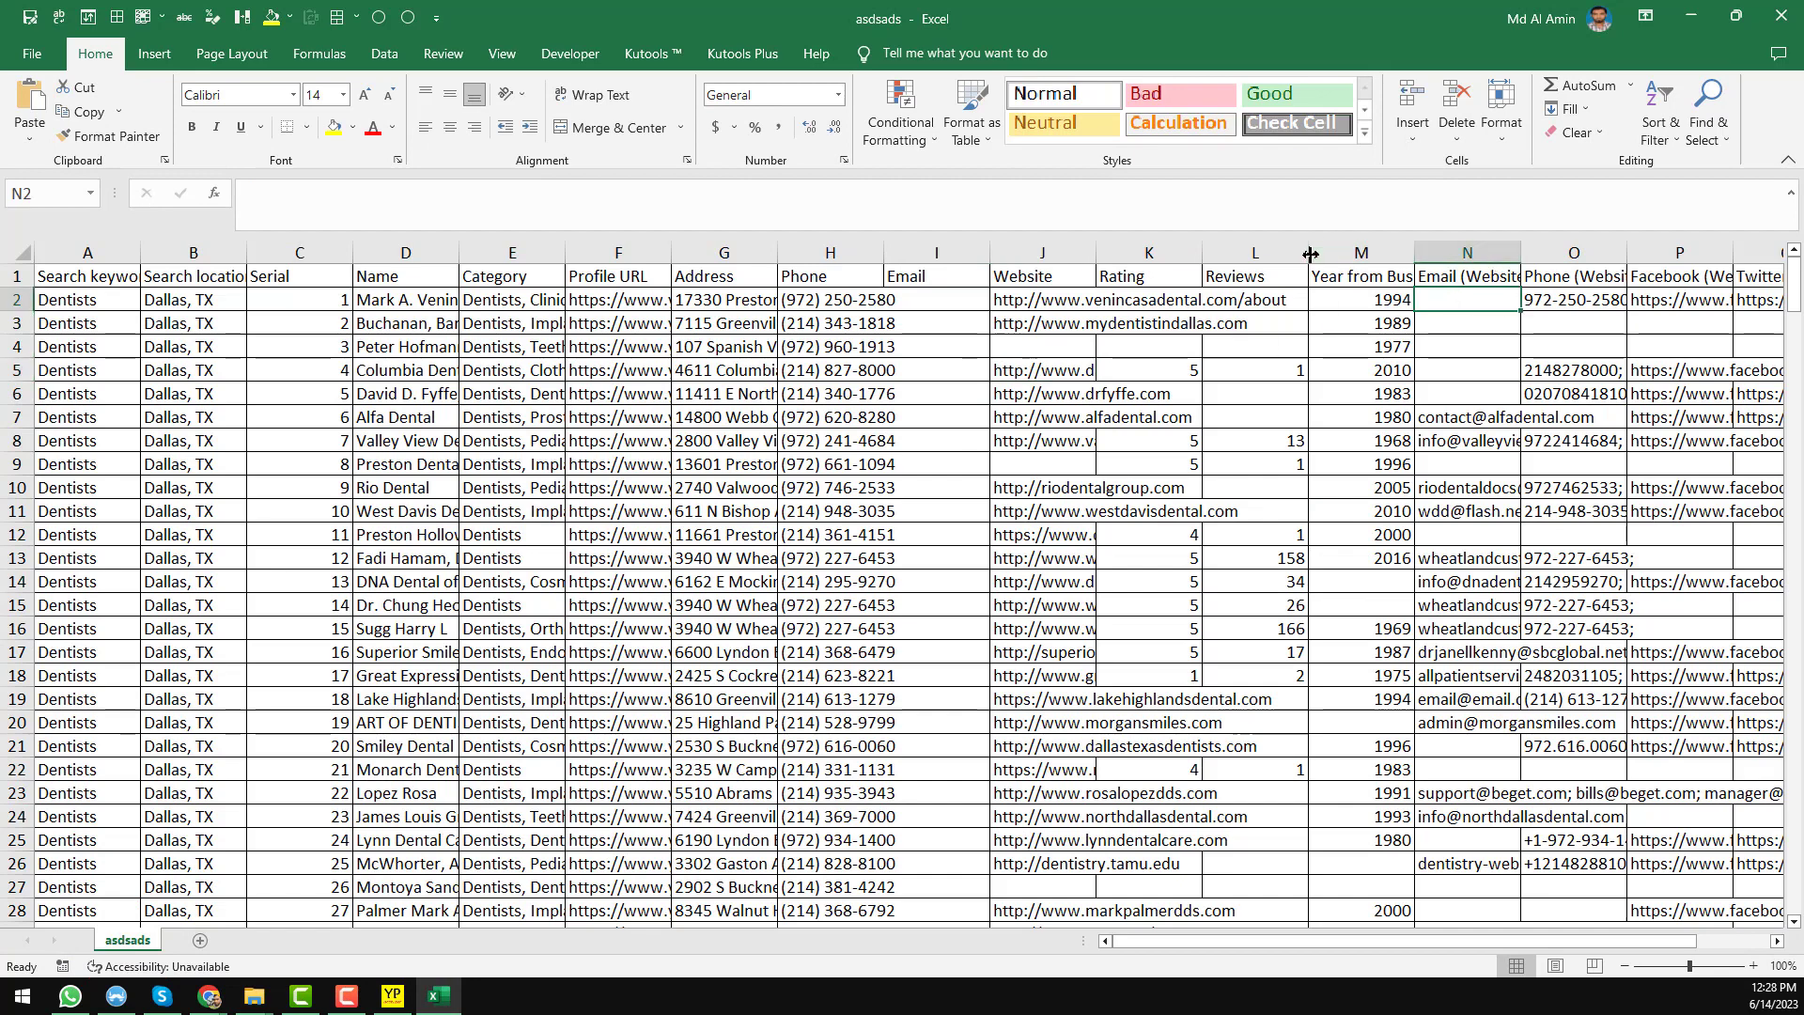
left_click(953, 245)
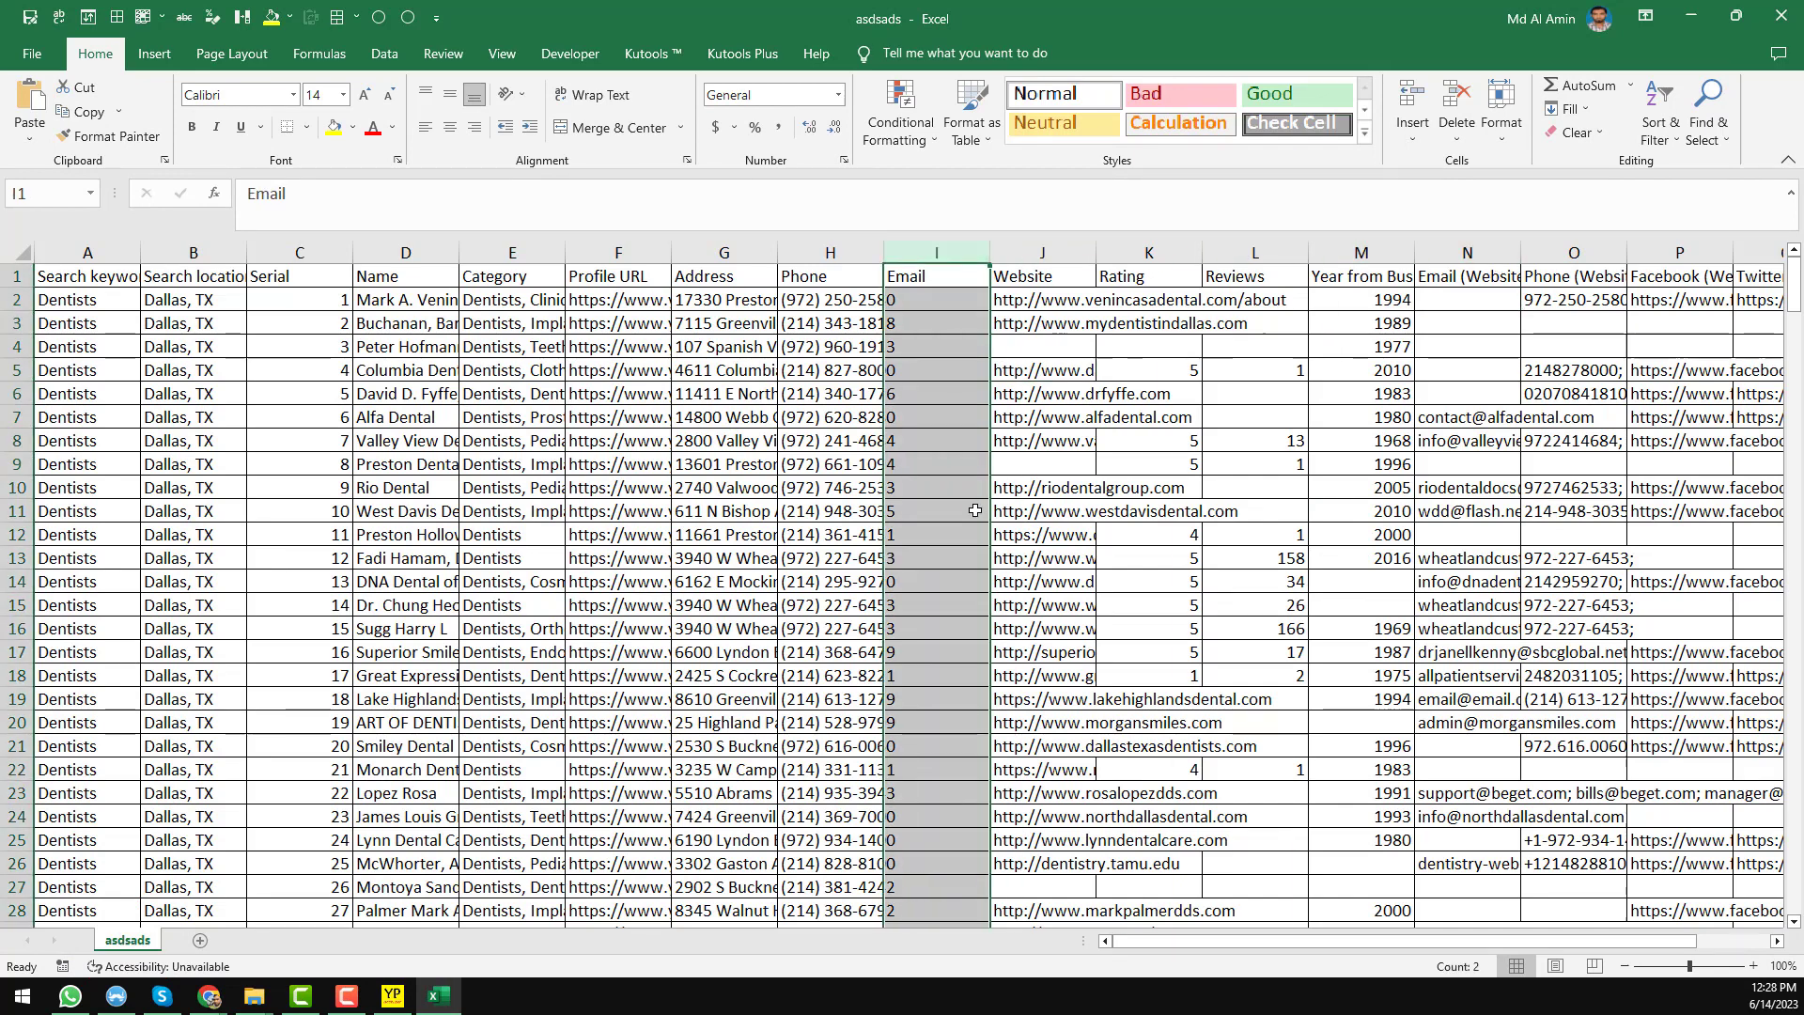
scroll(943, 564, "down", 12)
scroll(942, 563, "down", 20)
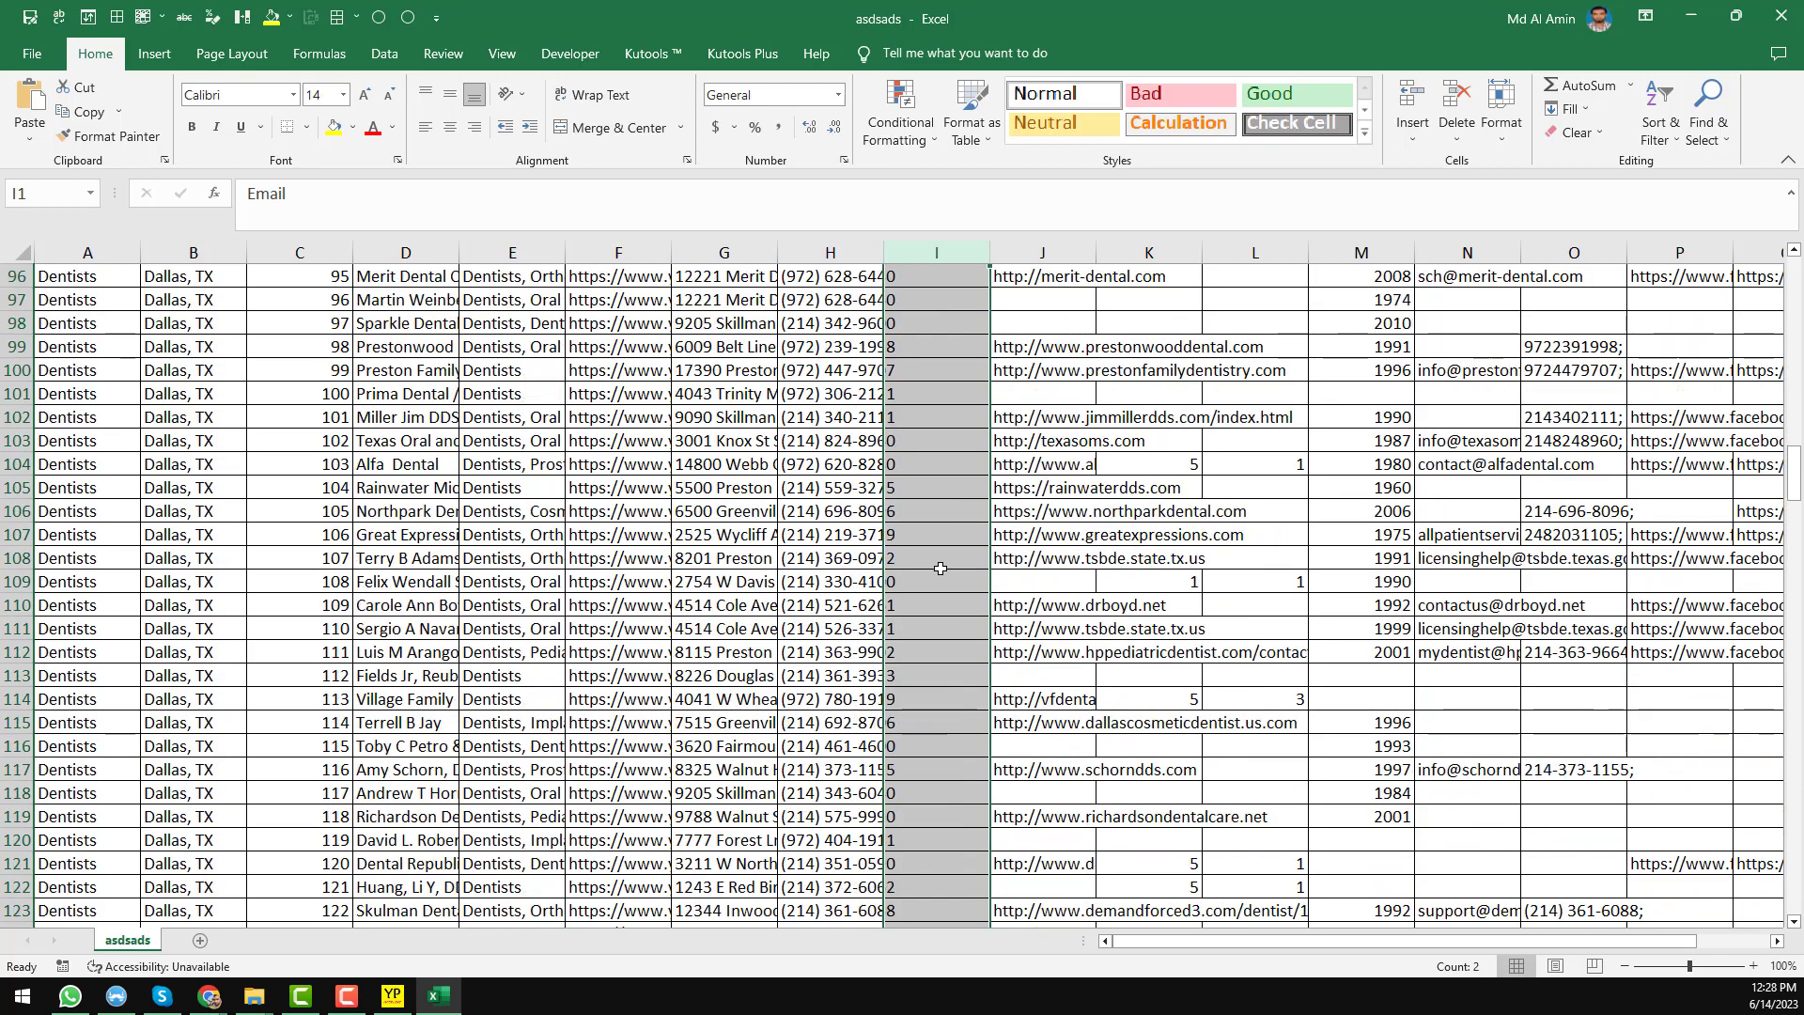
left_click(939, 555)
key("ctrl+Down")
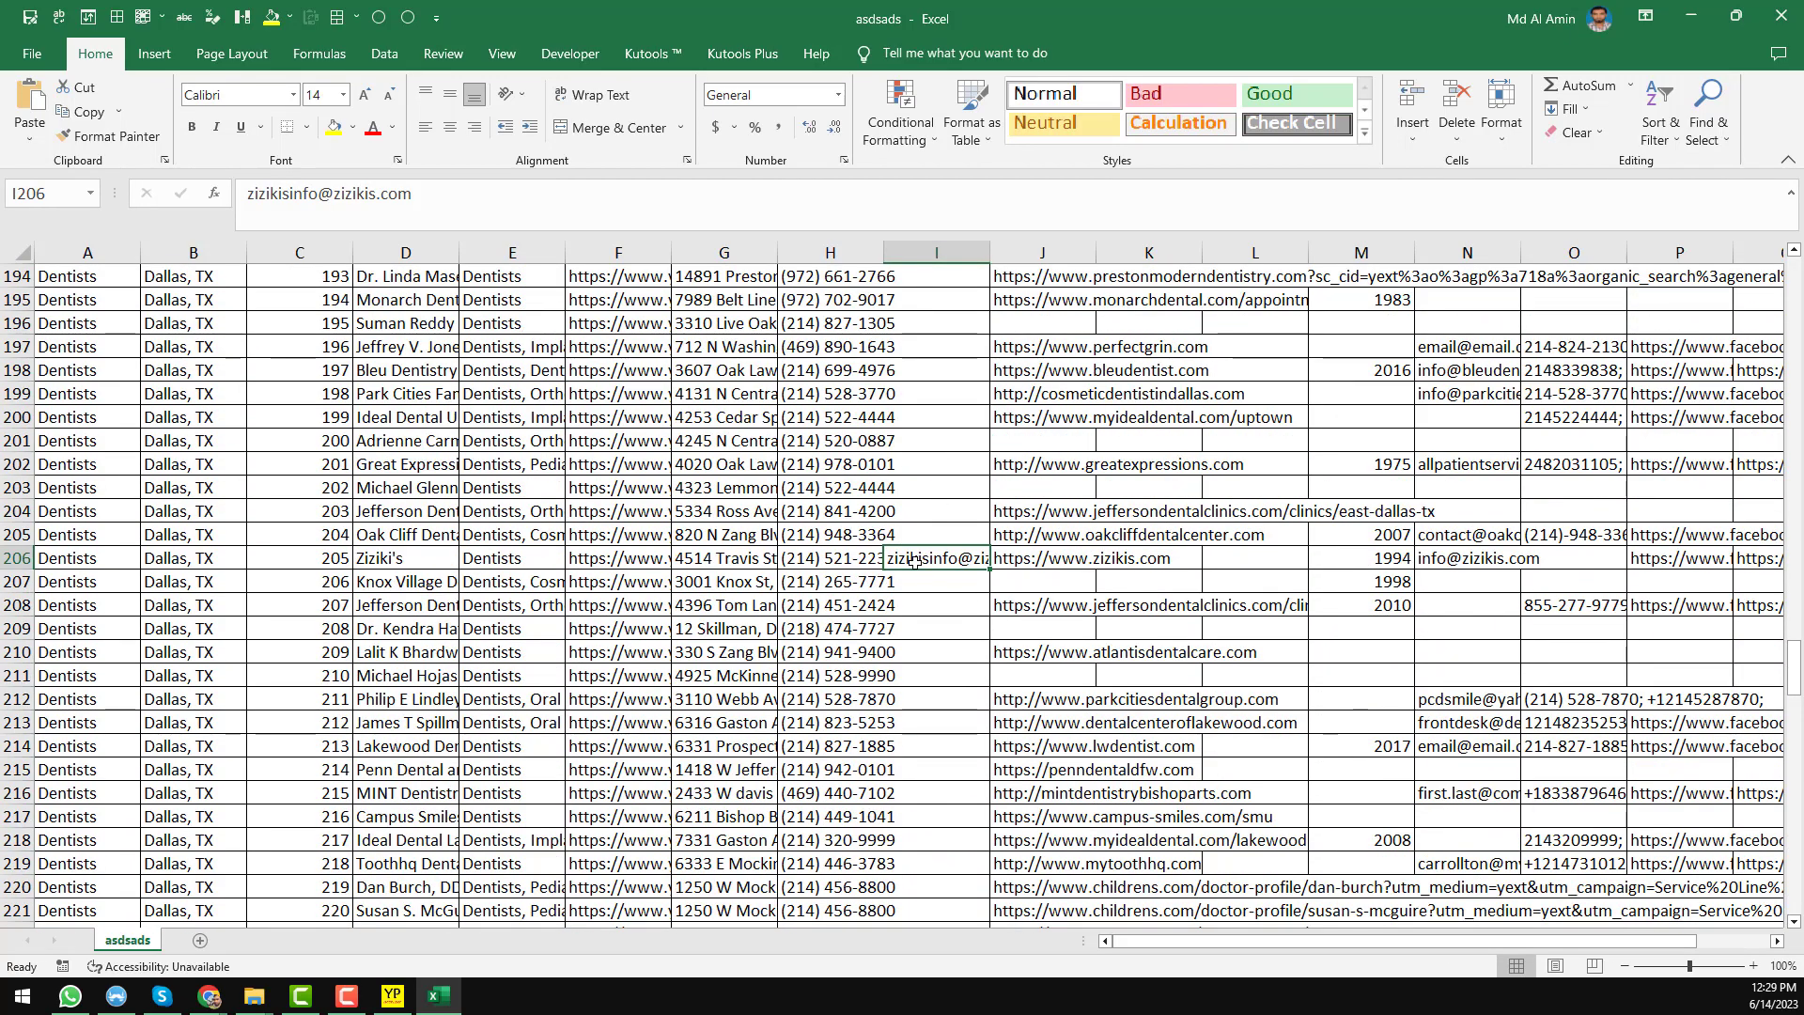
left_click(1175, 373)
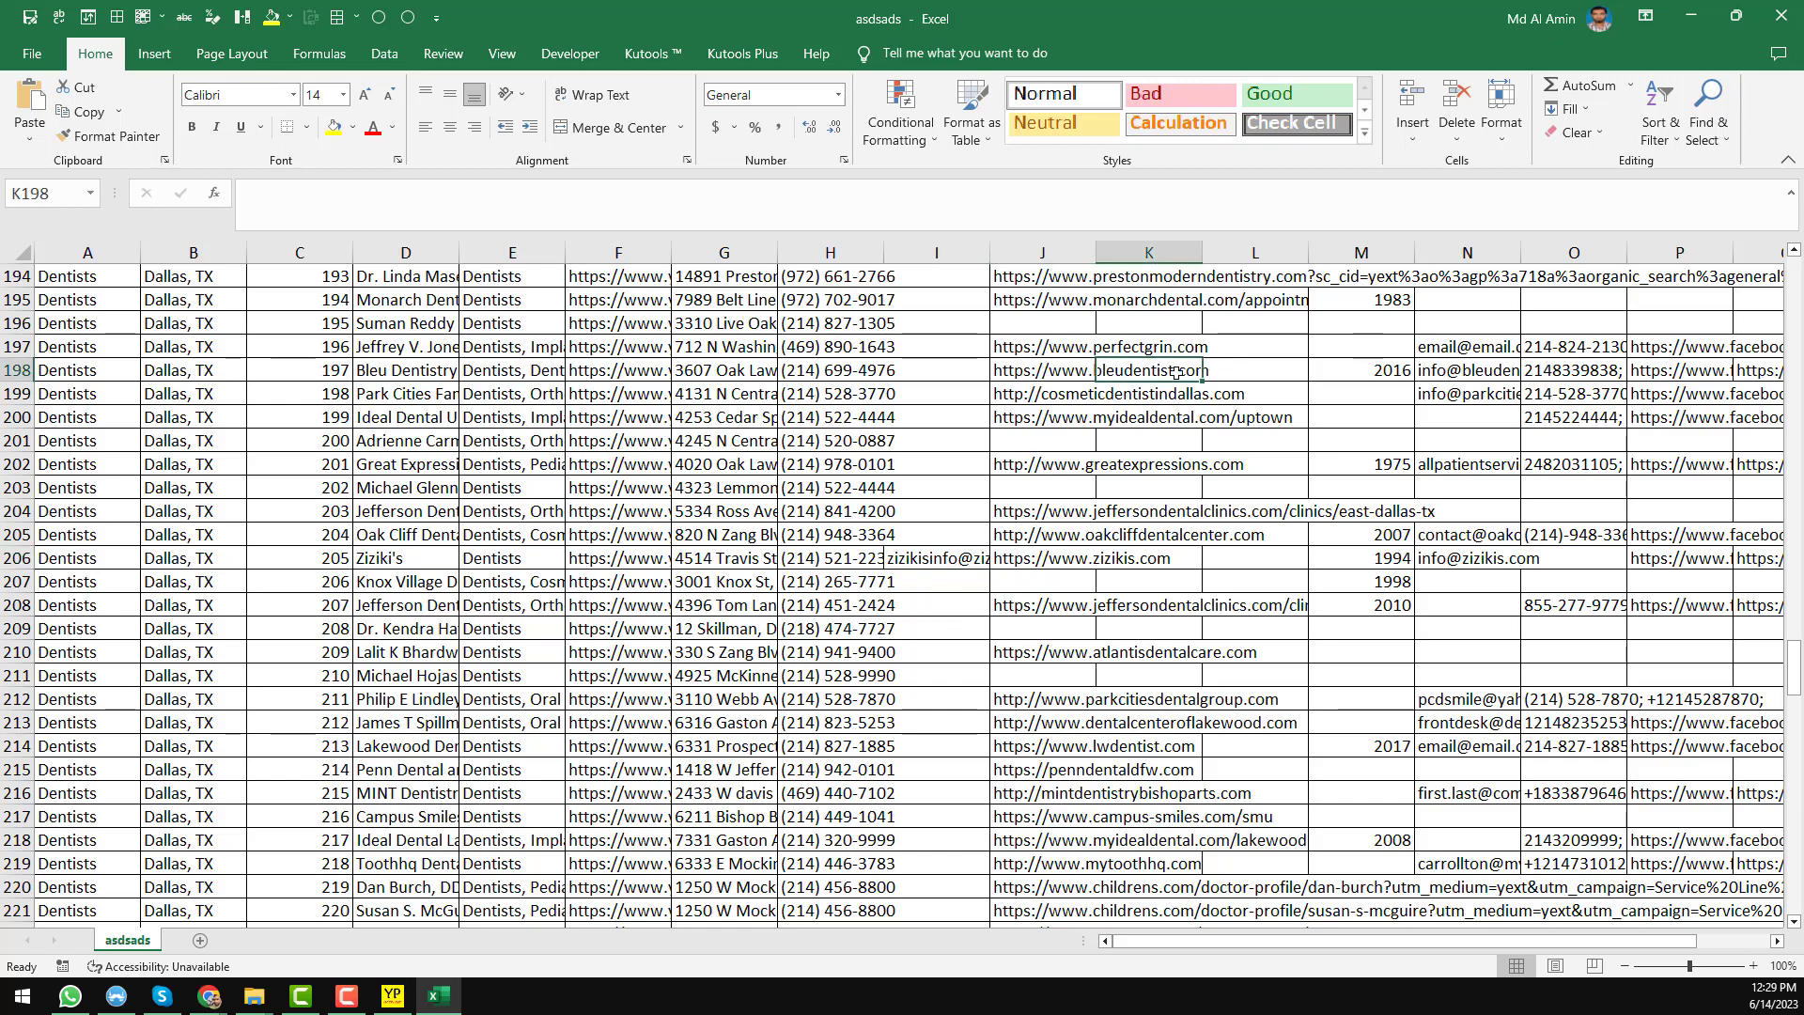
key("ctrl+Home")
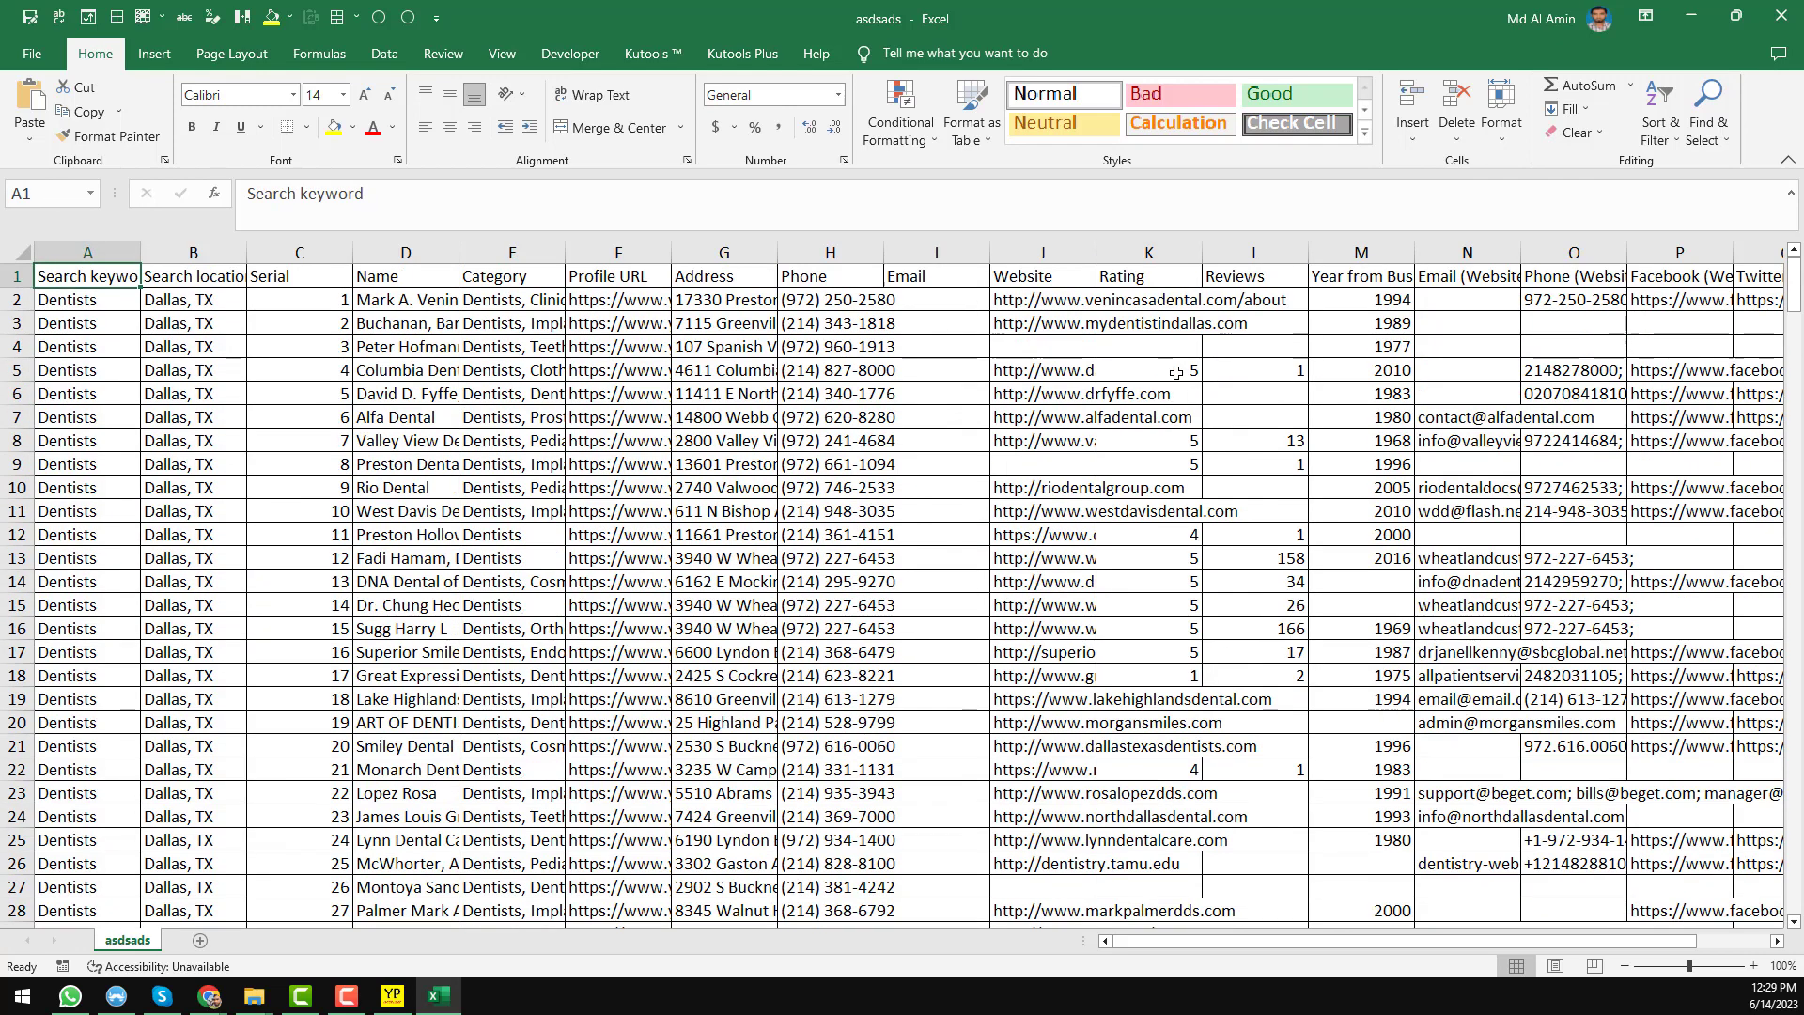
- Freeze the top header row of the sheet
left_click(17, 275)
left_click(162, 19)
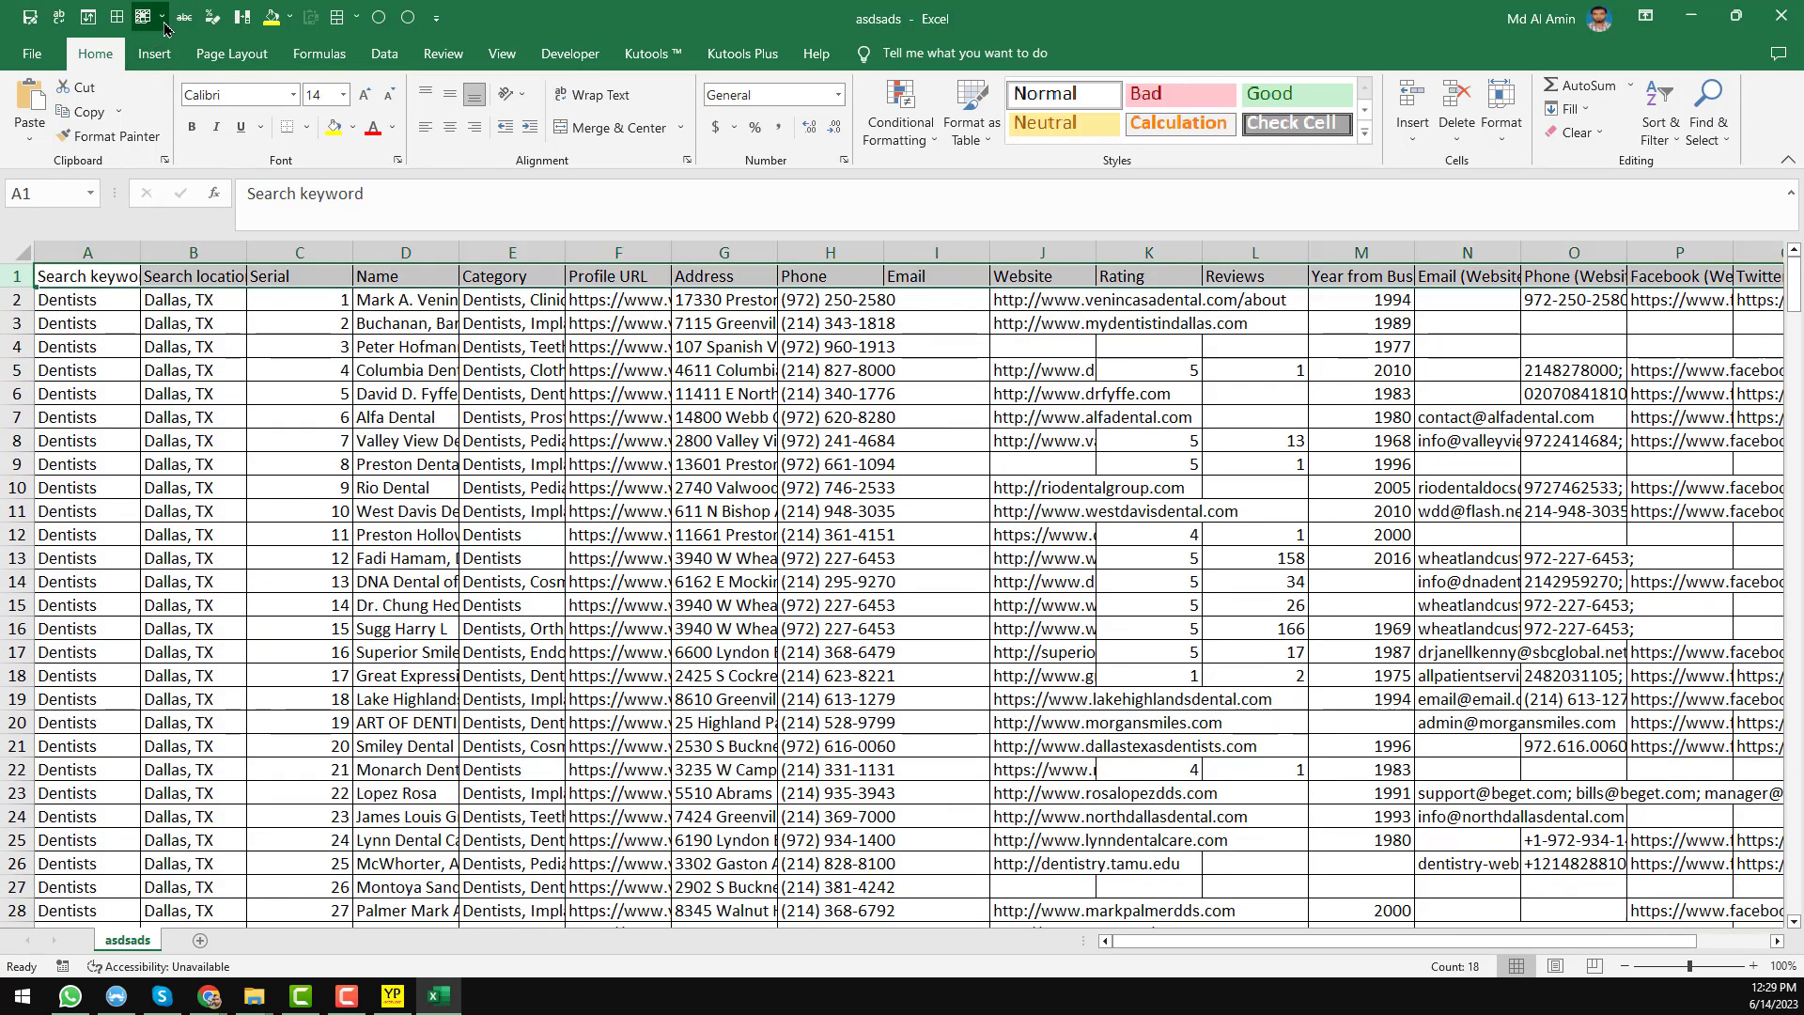
left_click(188, 105)
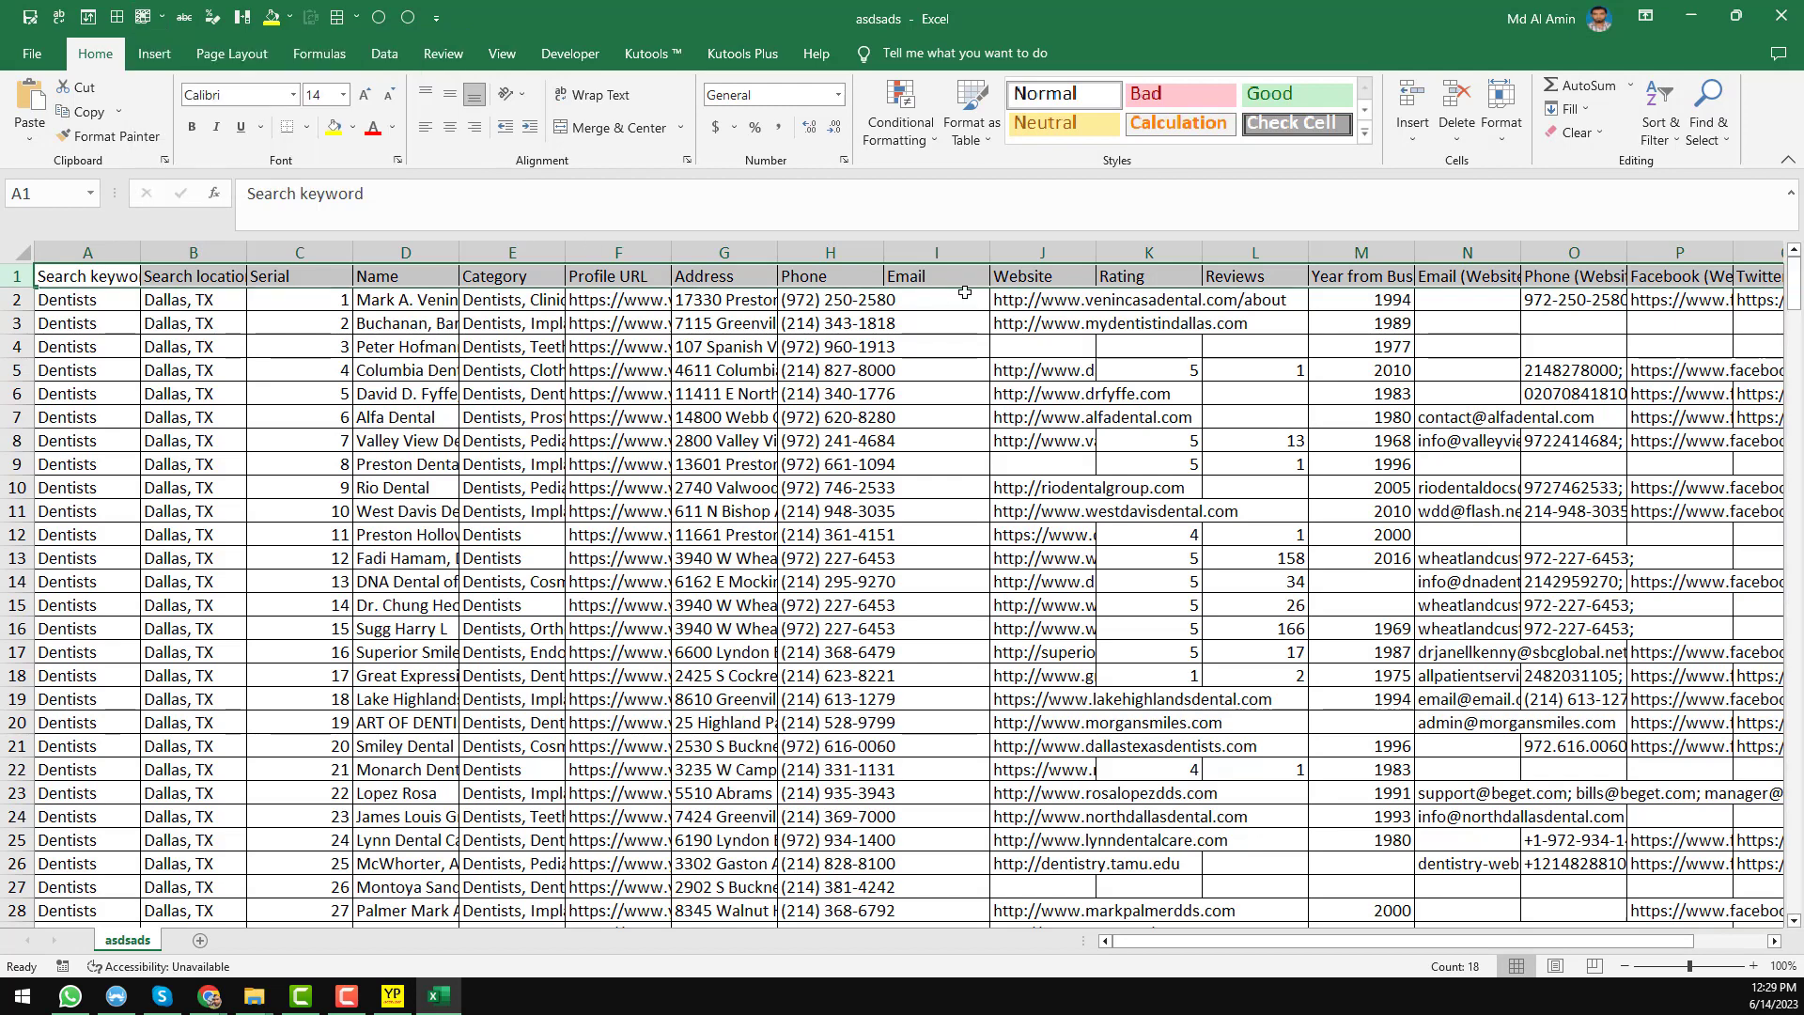
left_click(1412, 318)
- Move the Email (Website) column from N to J, before Website, and widen it
left_click(1471, 272)
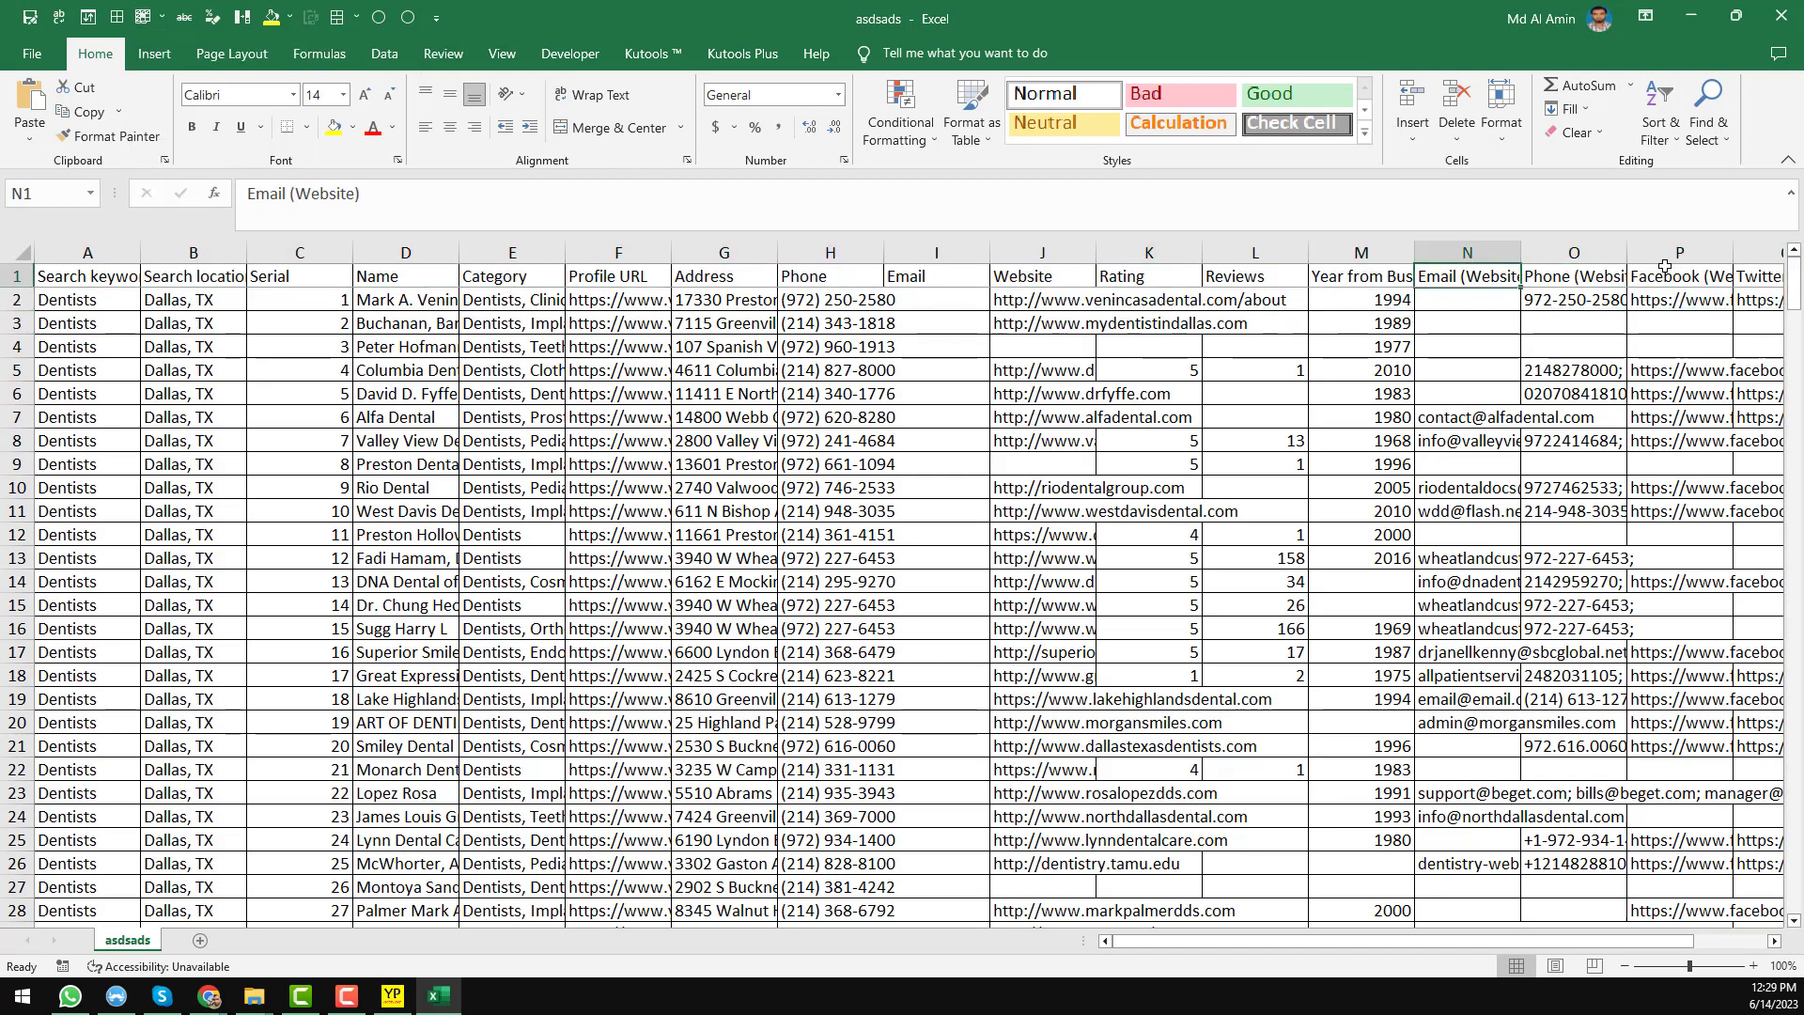
left_click(1477, 252)
key("ctrl+c")
left_click(1024, 246)
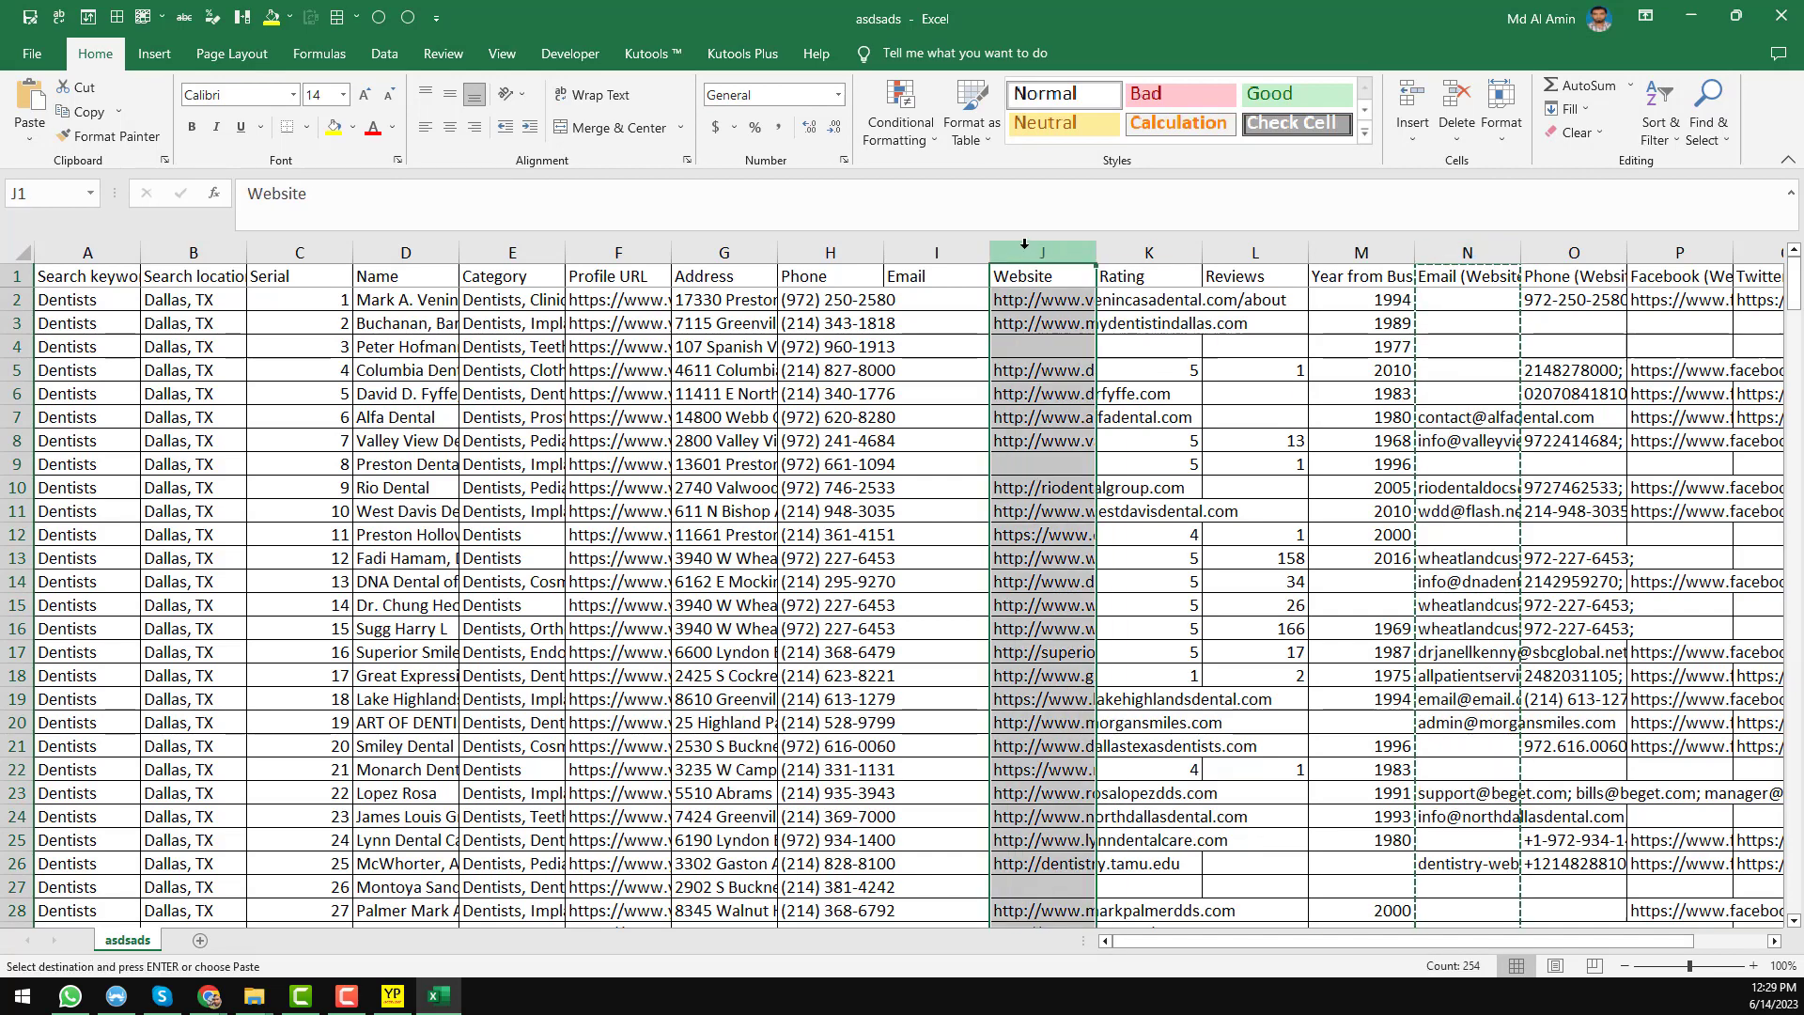
key("ctrl+shift+plus")
left_click(1140, 282)
left_click_drag(1095, 252, 1228, 252)
left_click(1110, 243)
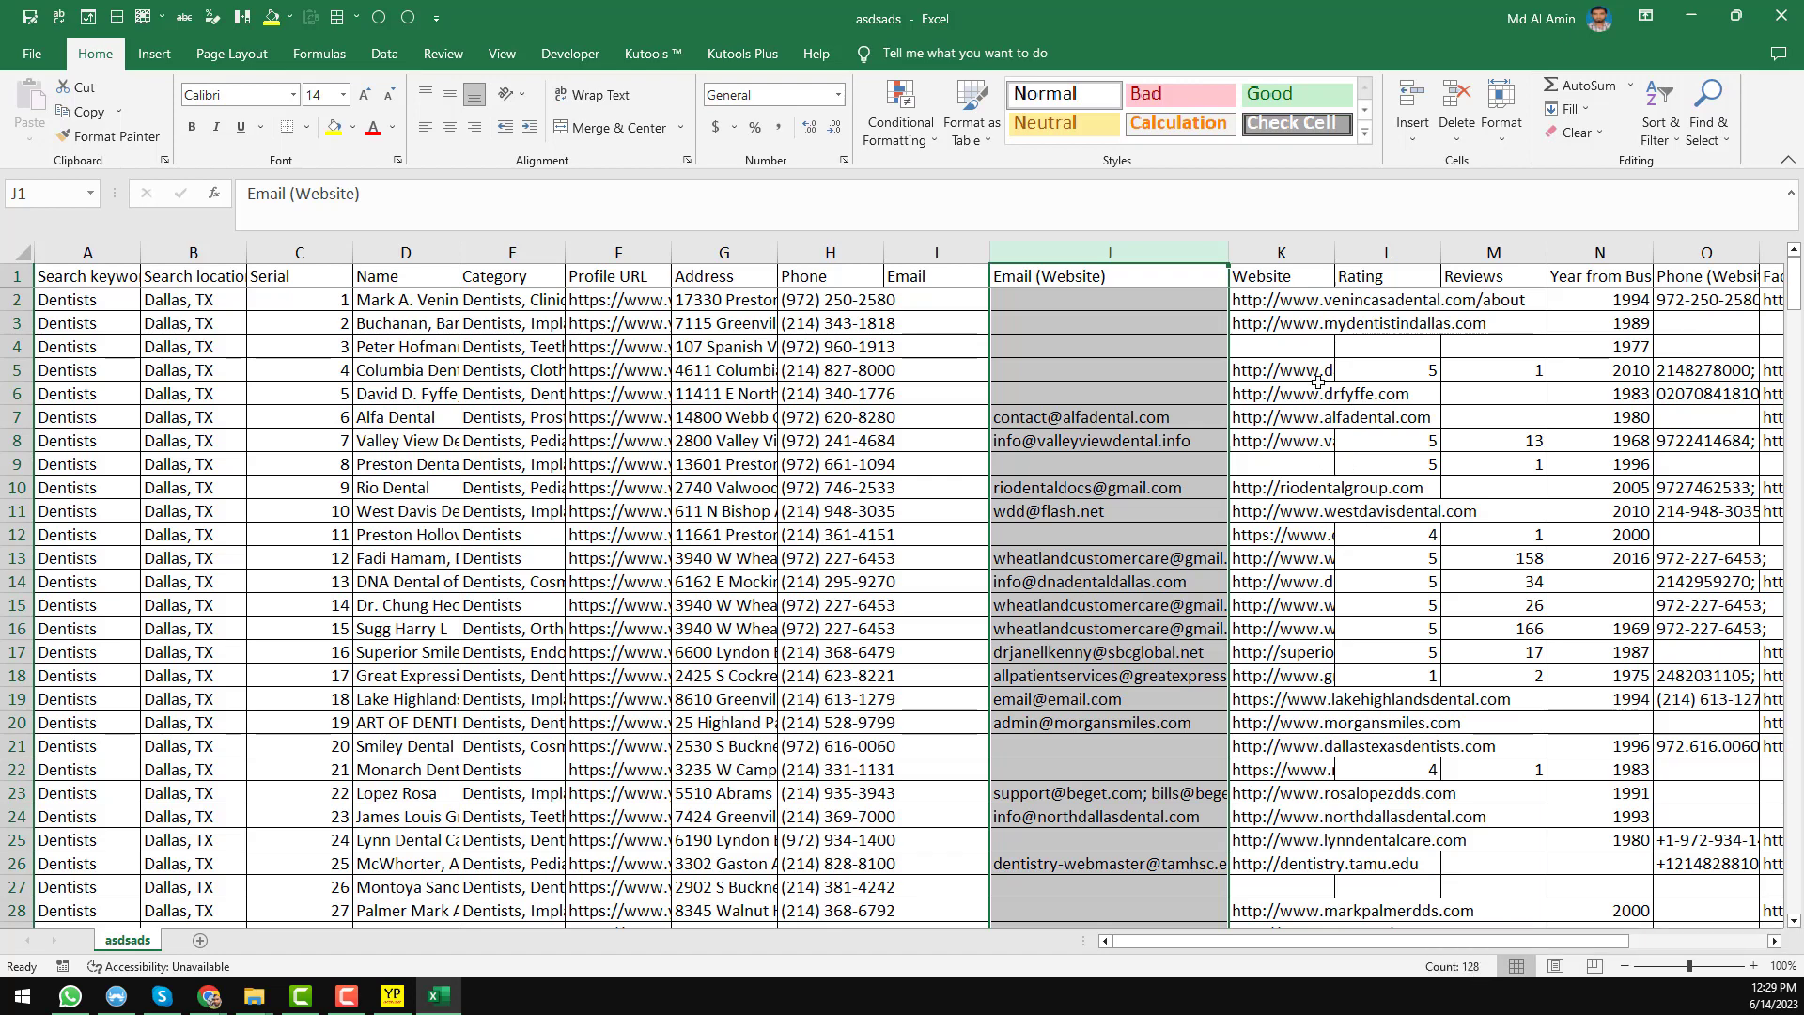
- Inspect Email (Website) cells, including one with two addresses, and widen column J further
scroll(1316, 387, "down", 7)
scroll(1312, 393, "down", 7)
scroll(1194, 506, "up", 3)
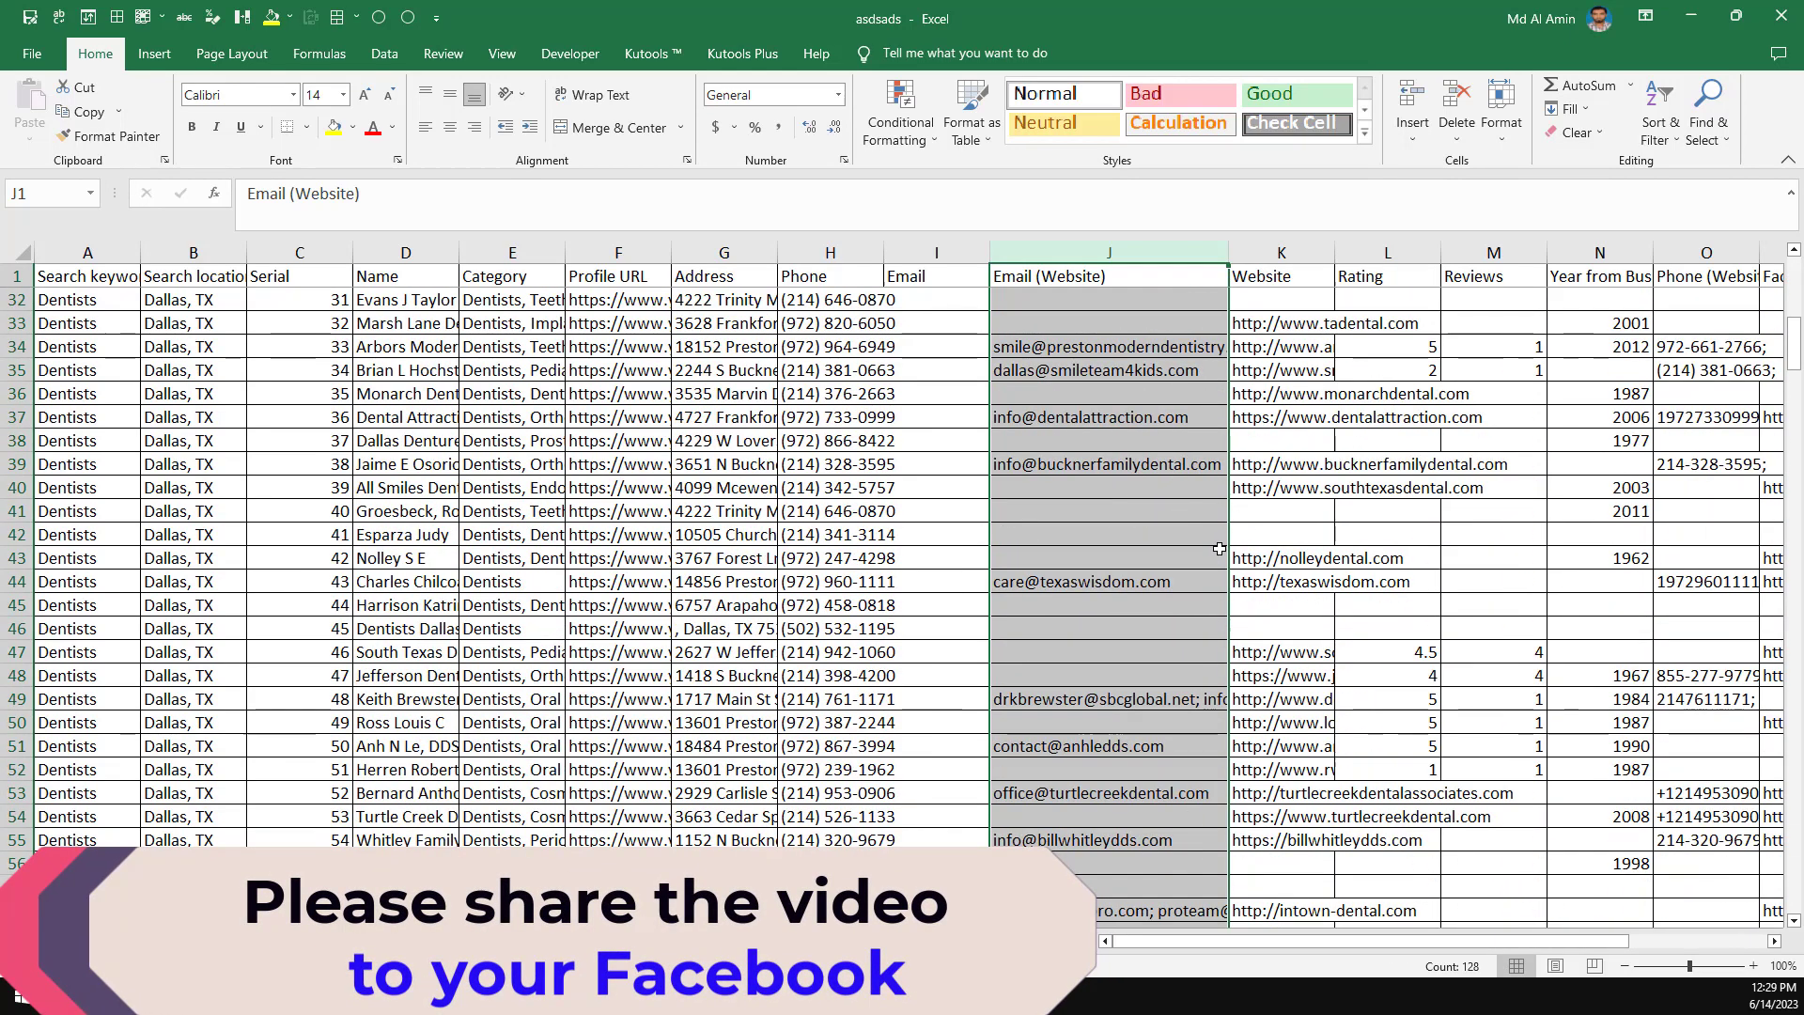
left_click(1181, 467)
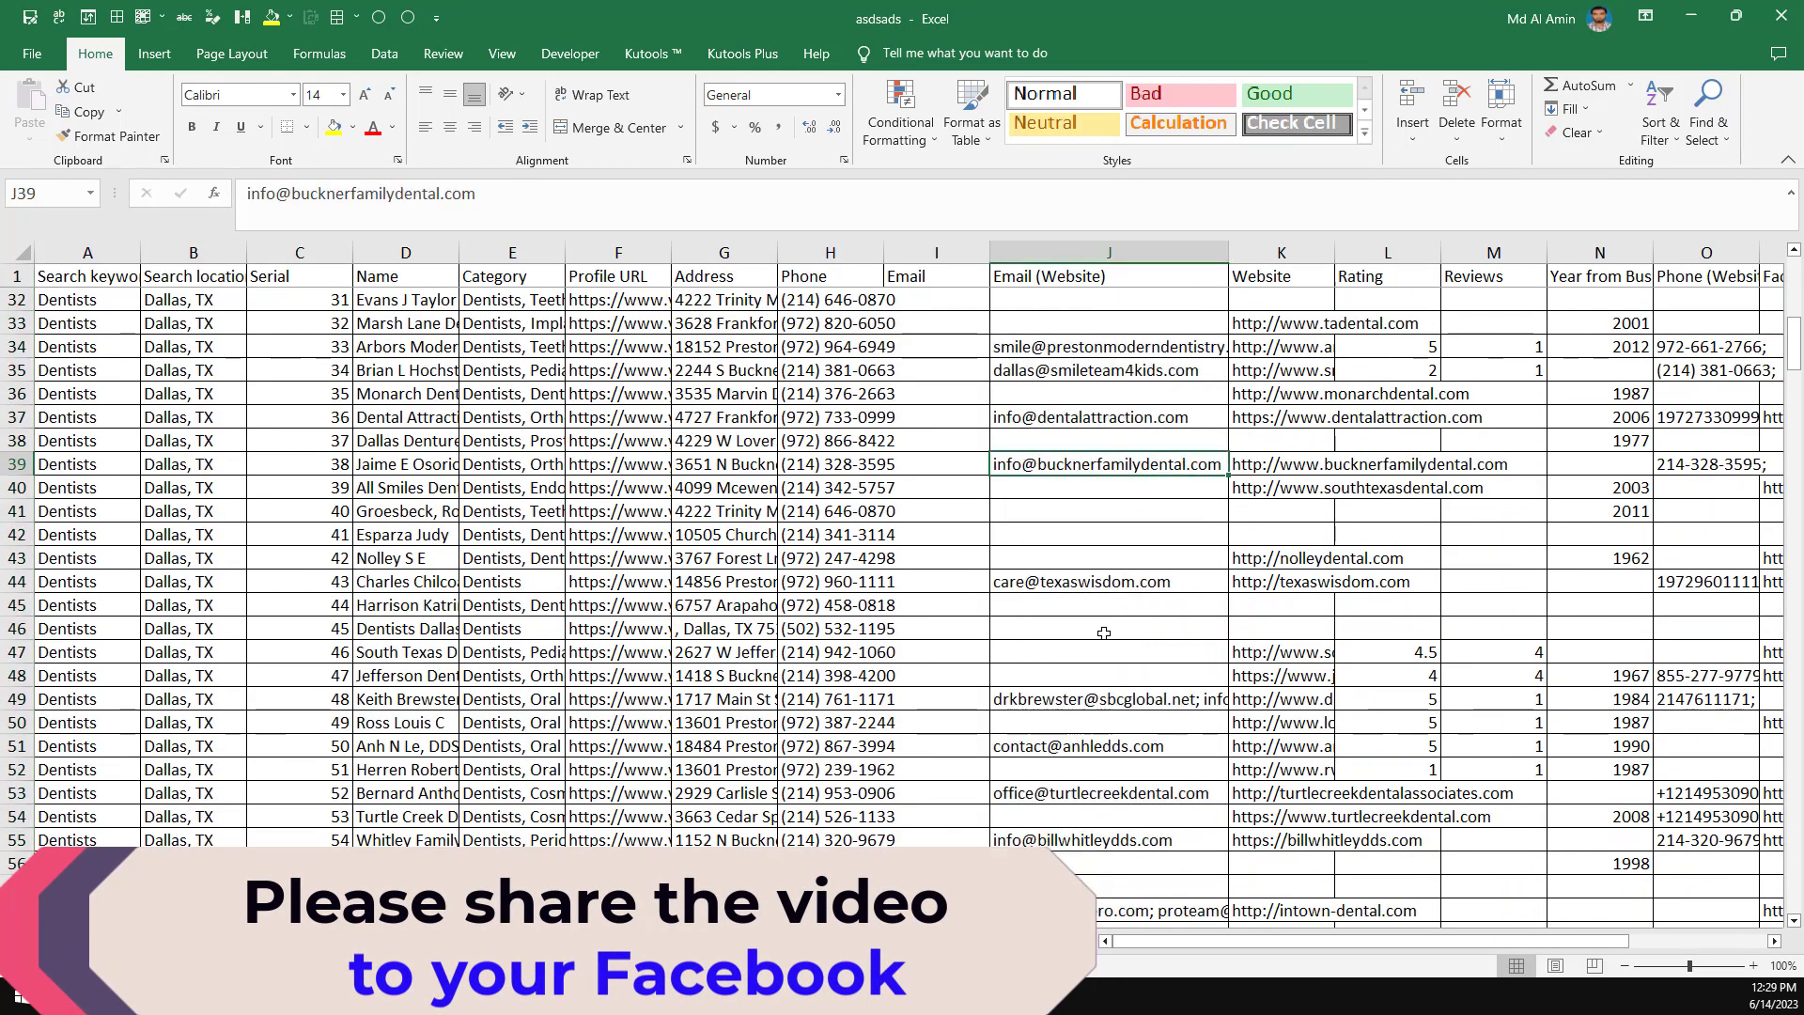
left_click(1154, 700)
left_click_drag(1228, 252, 1296, 268)
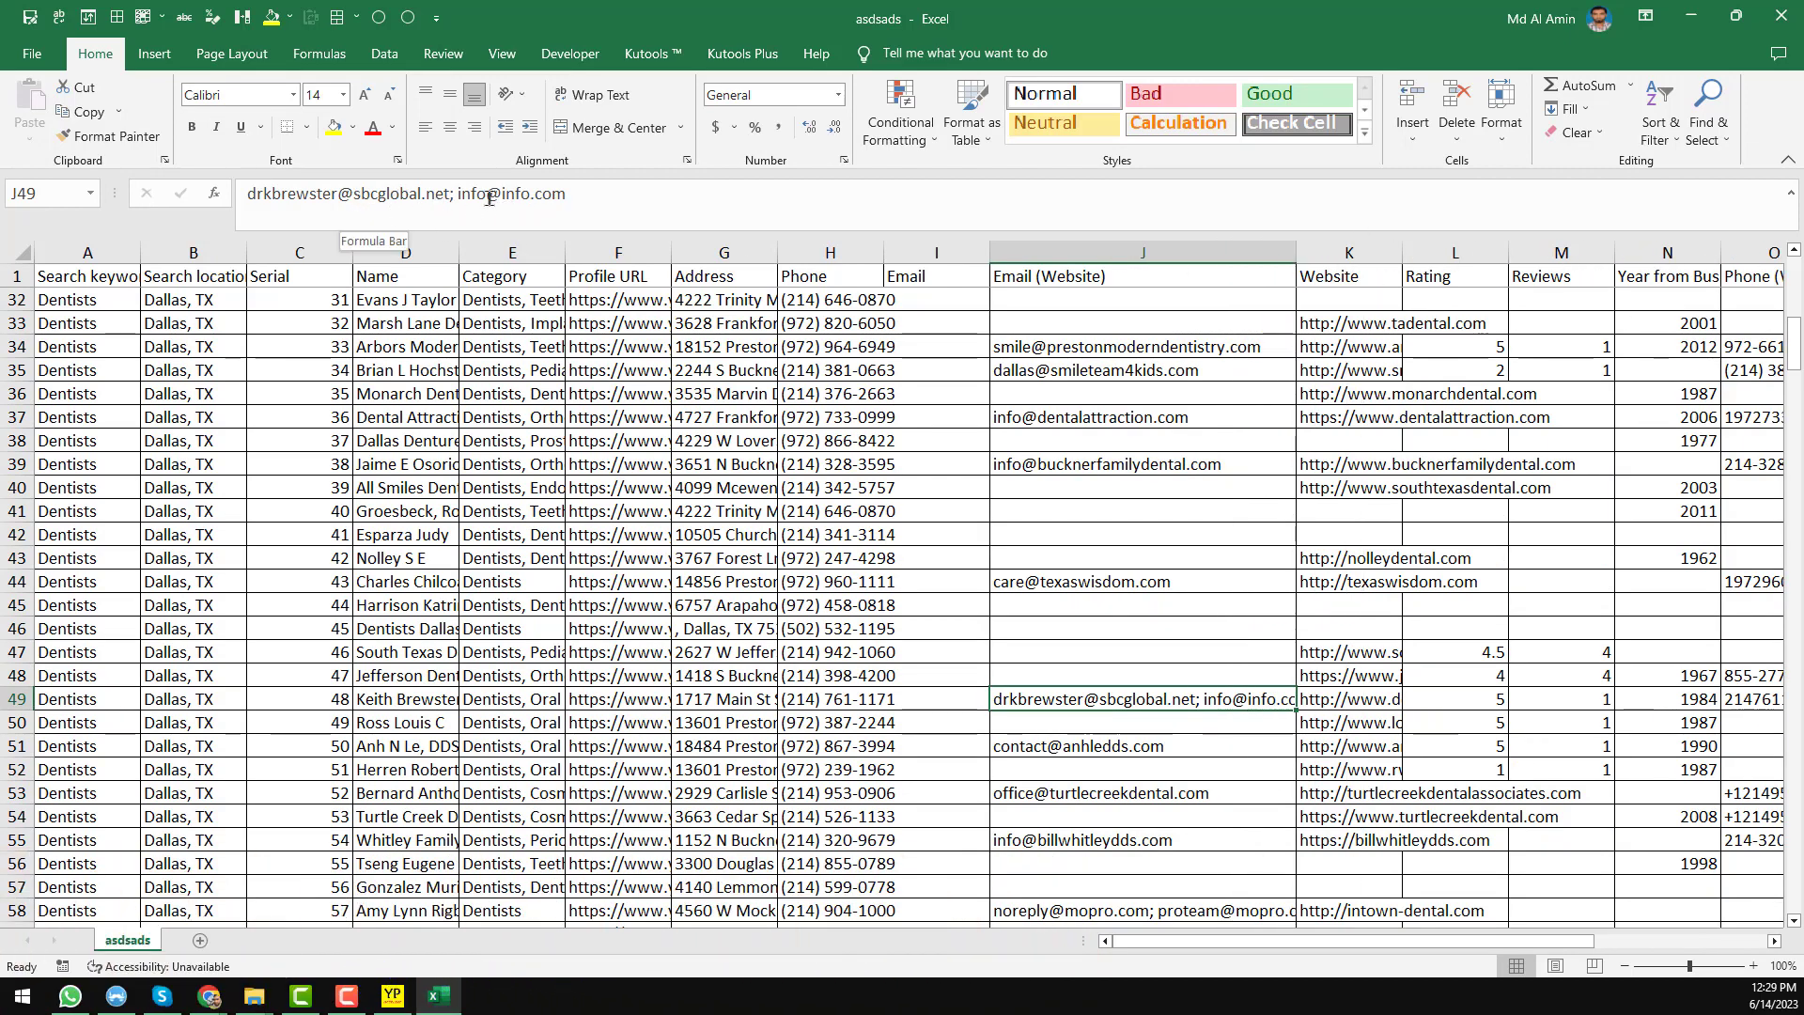
- Check more long email entries further down, then minimize the Excel window
scroll(1161, 555, "down", 5)
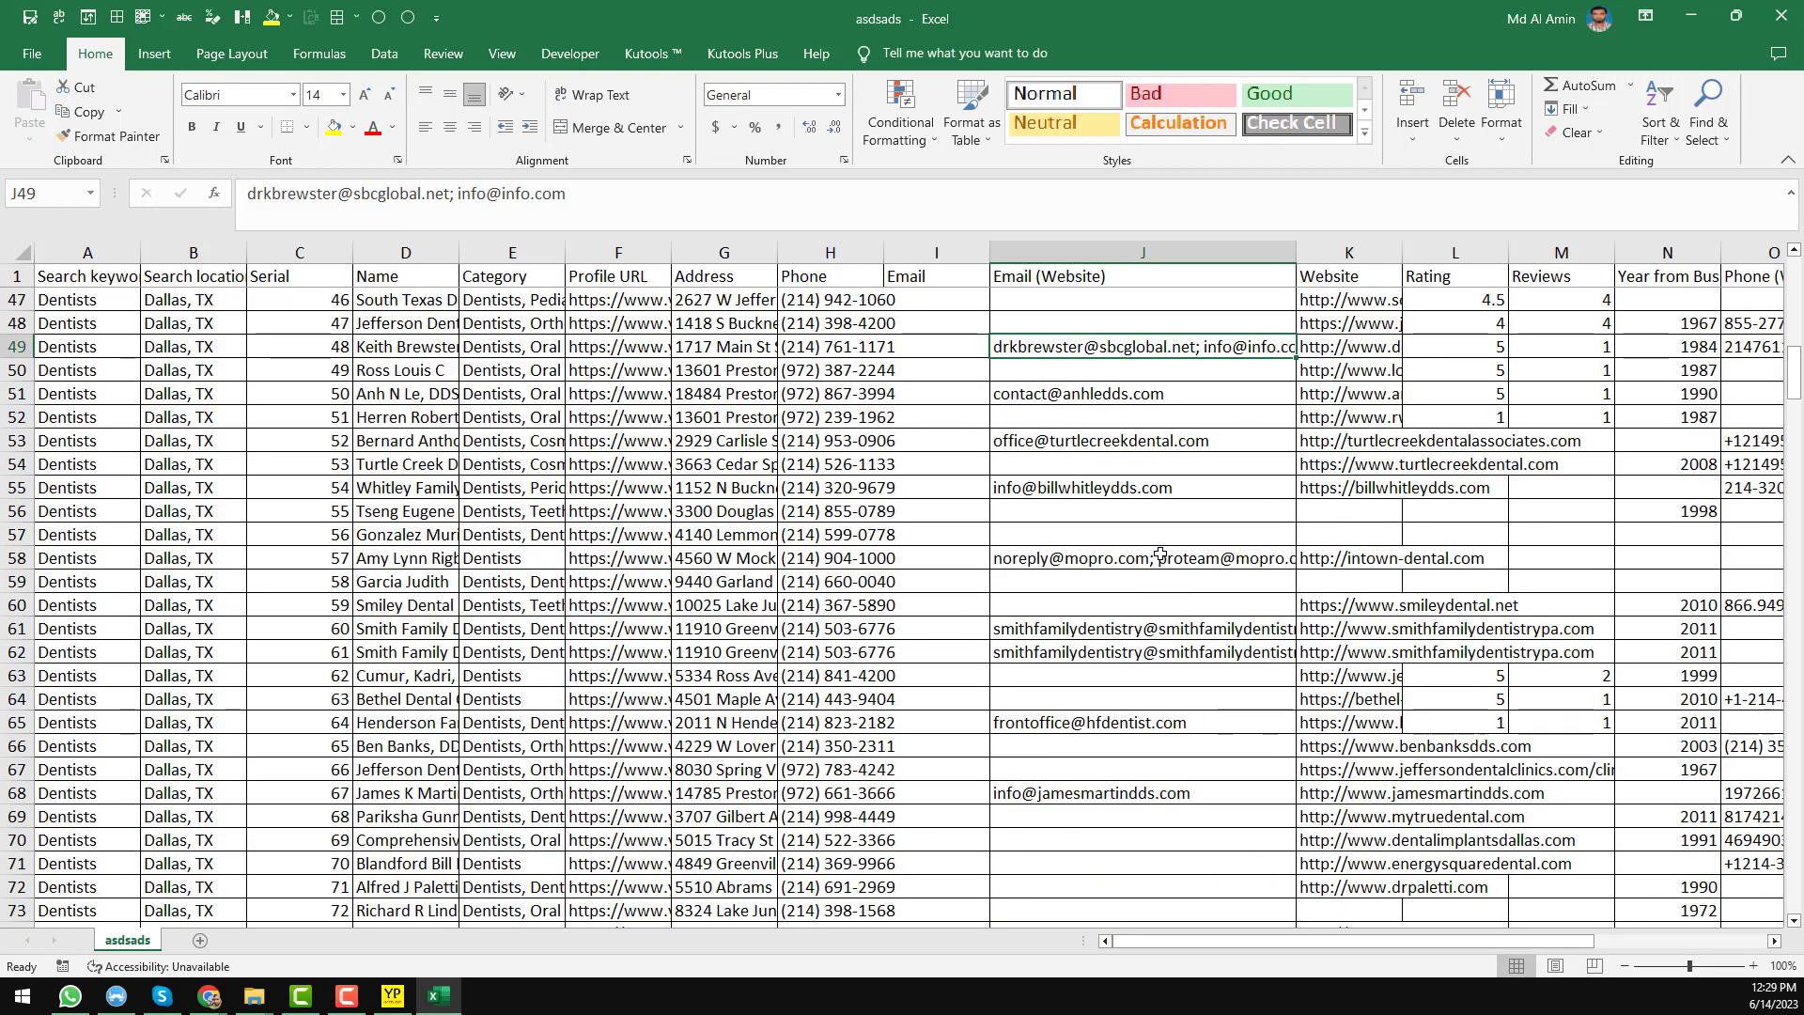
left_click(1150, 630)
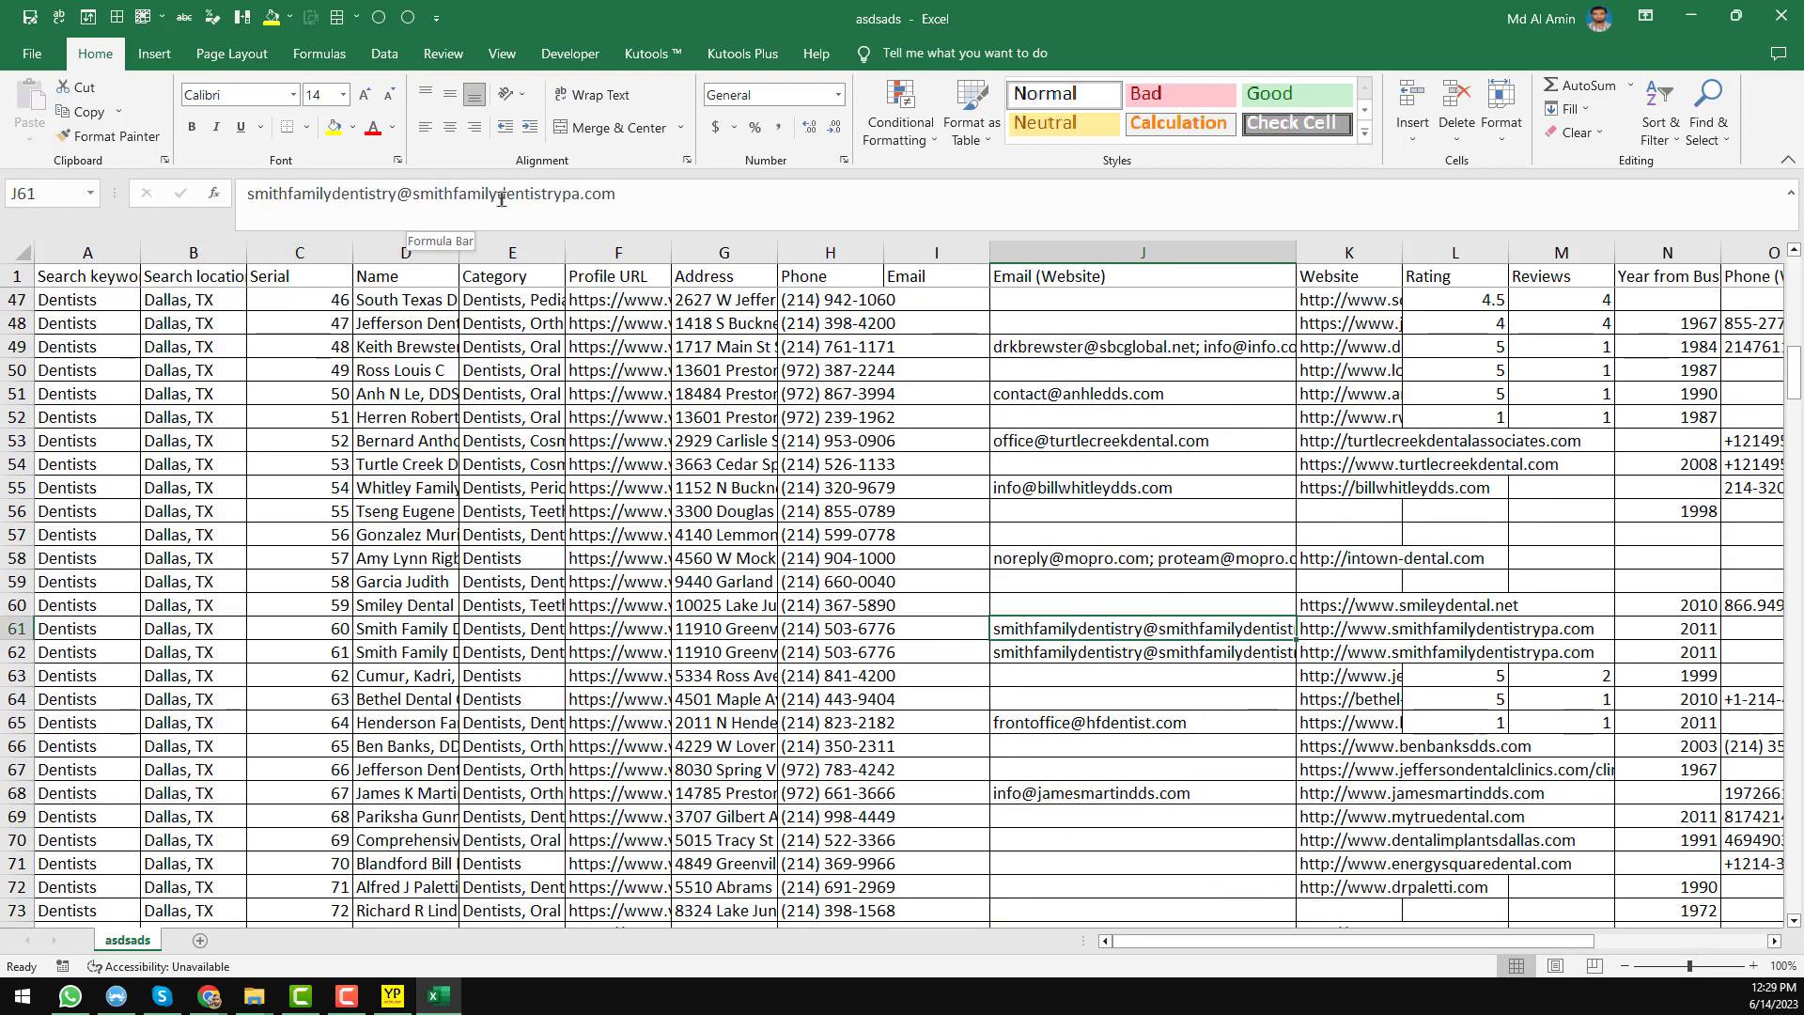
scroll(1099, 666, "down", 8)
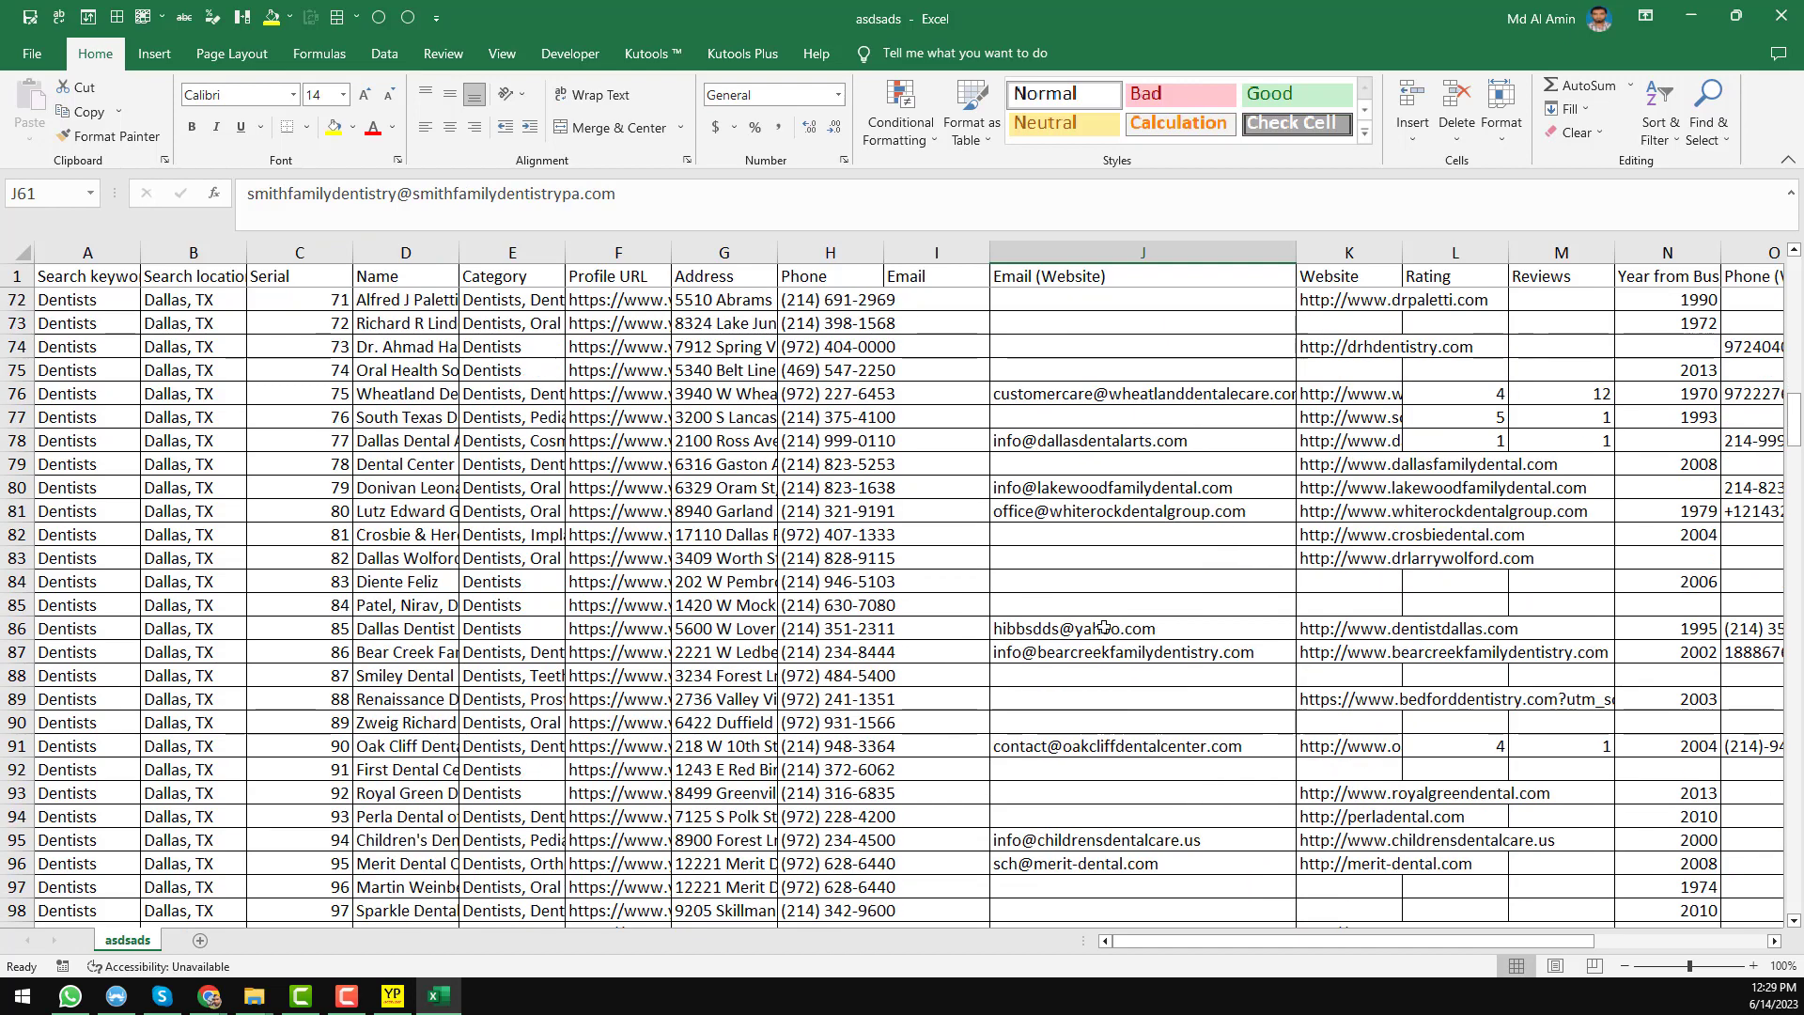
left_click(1210, 398)
scroll(1174, 507, "down", 10)
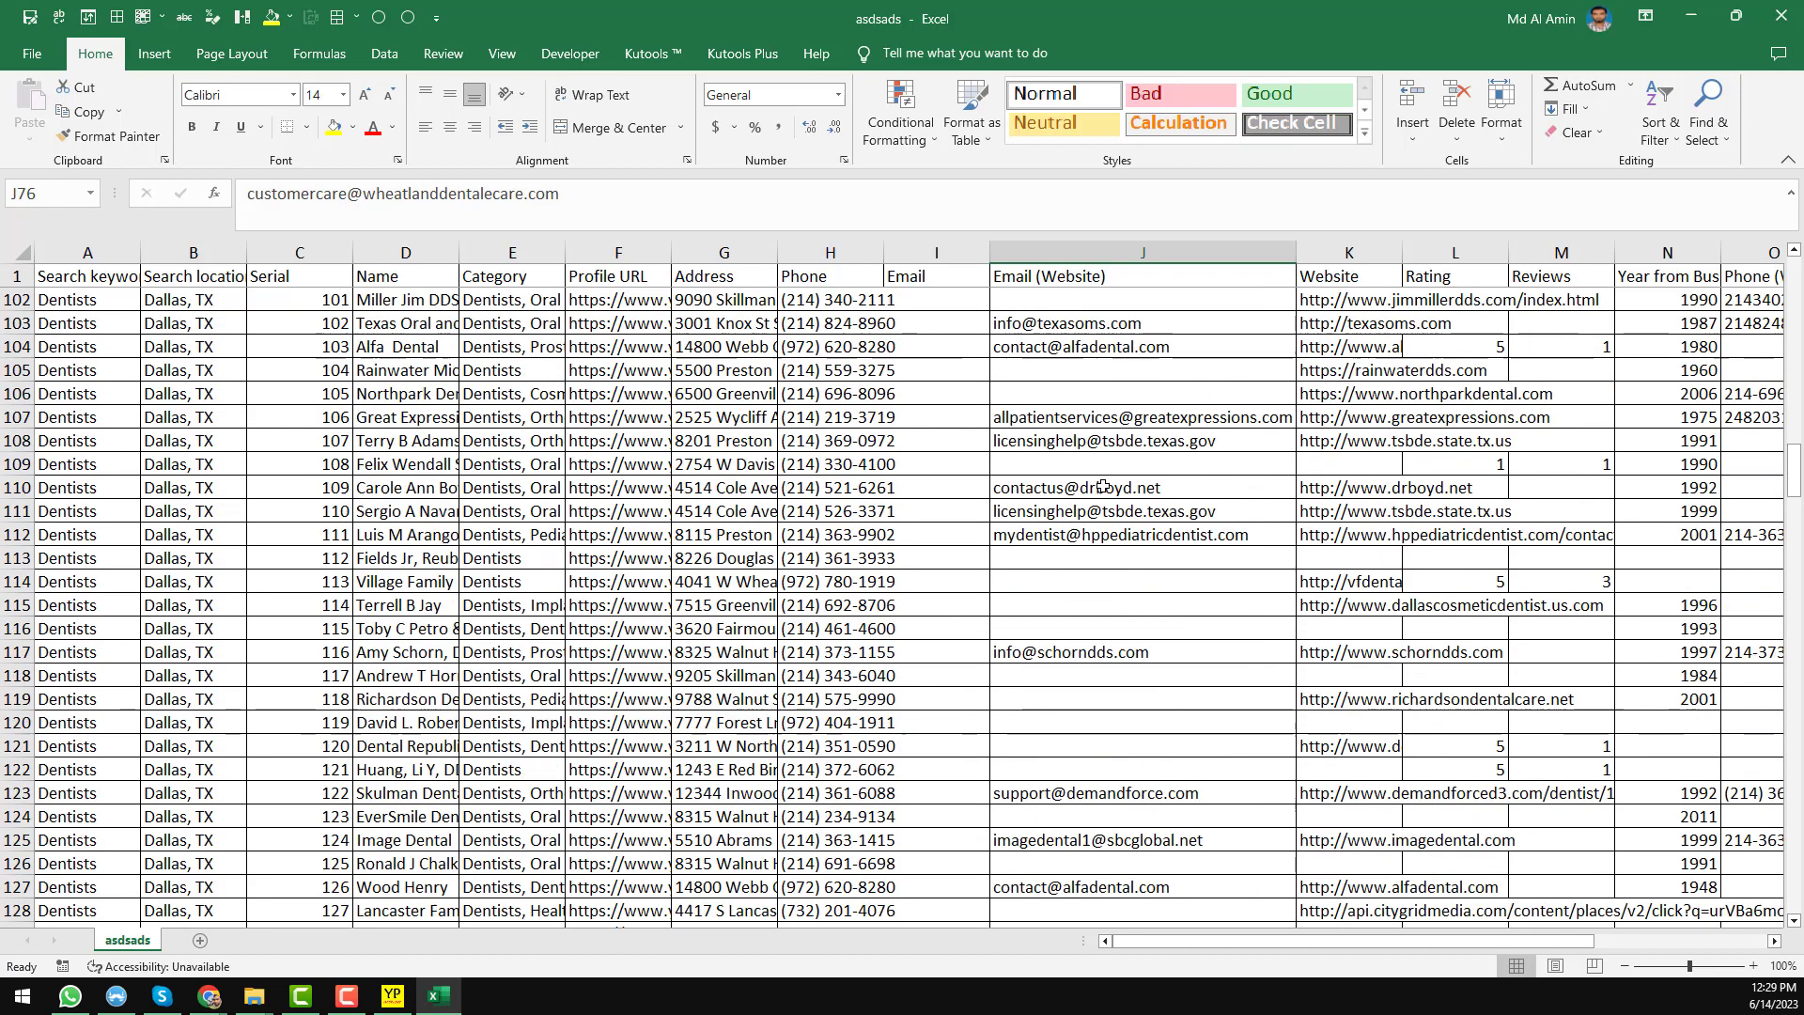
left_click(1218, 416)
scroll(1218, 416, "down", 10)
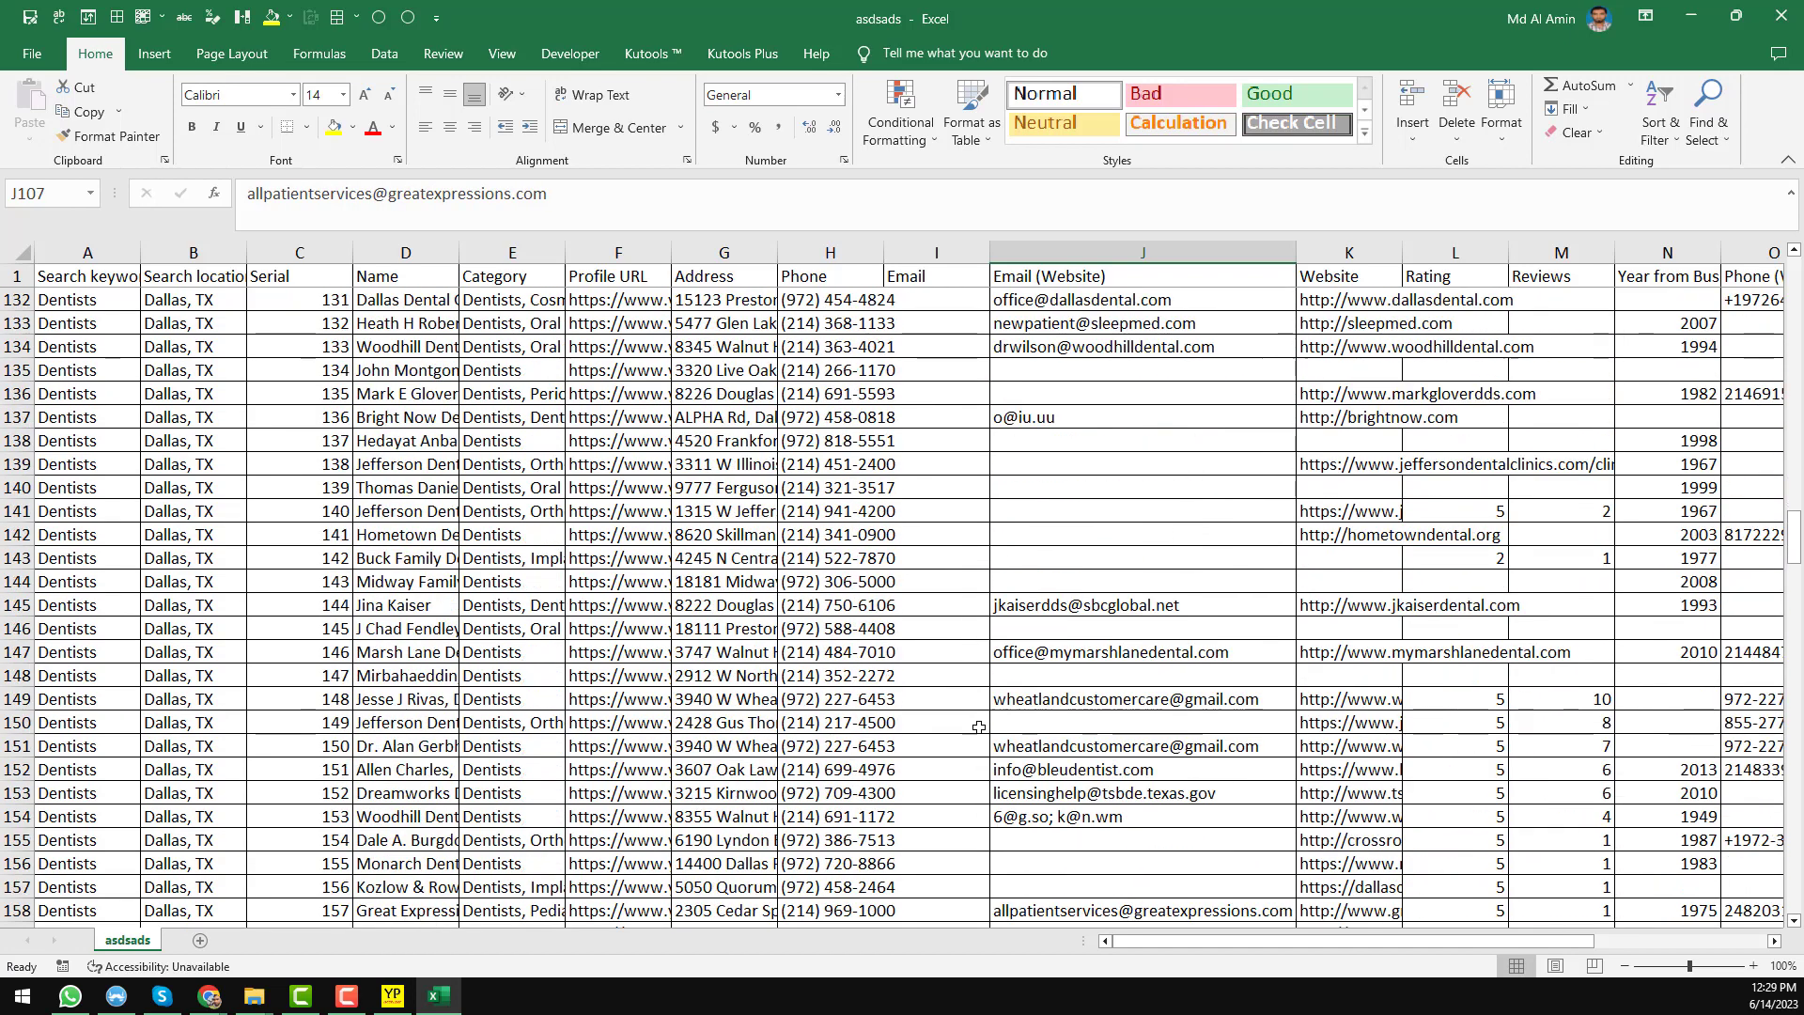
left_click(1704, 25)
- Close the Reoon scraper results window and switch Chrome to the YouTube channel's videos tab
left_click(1696, 10)
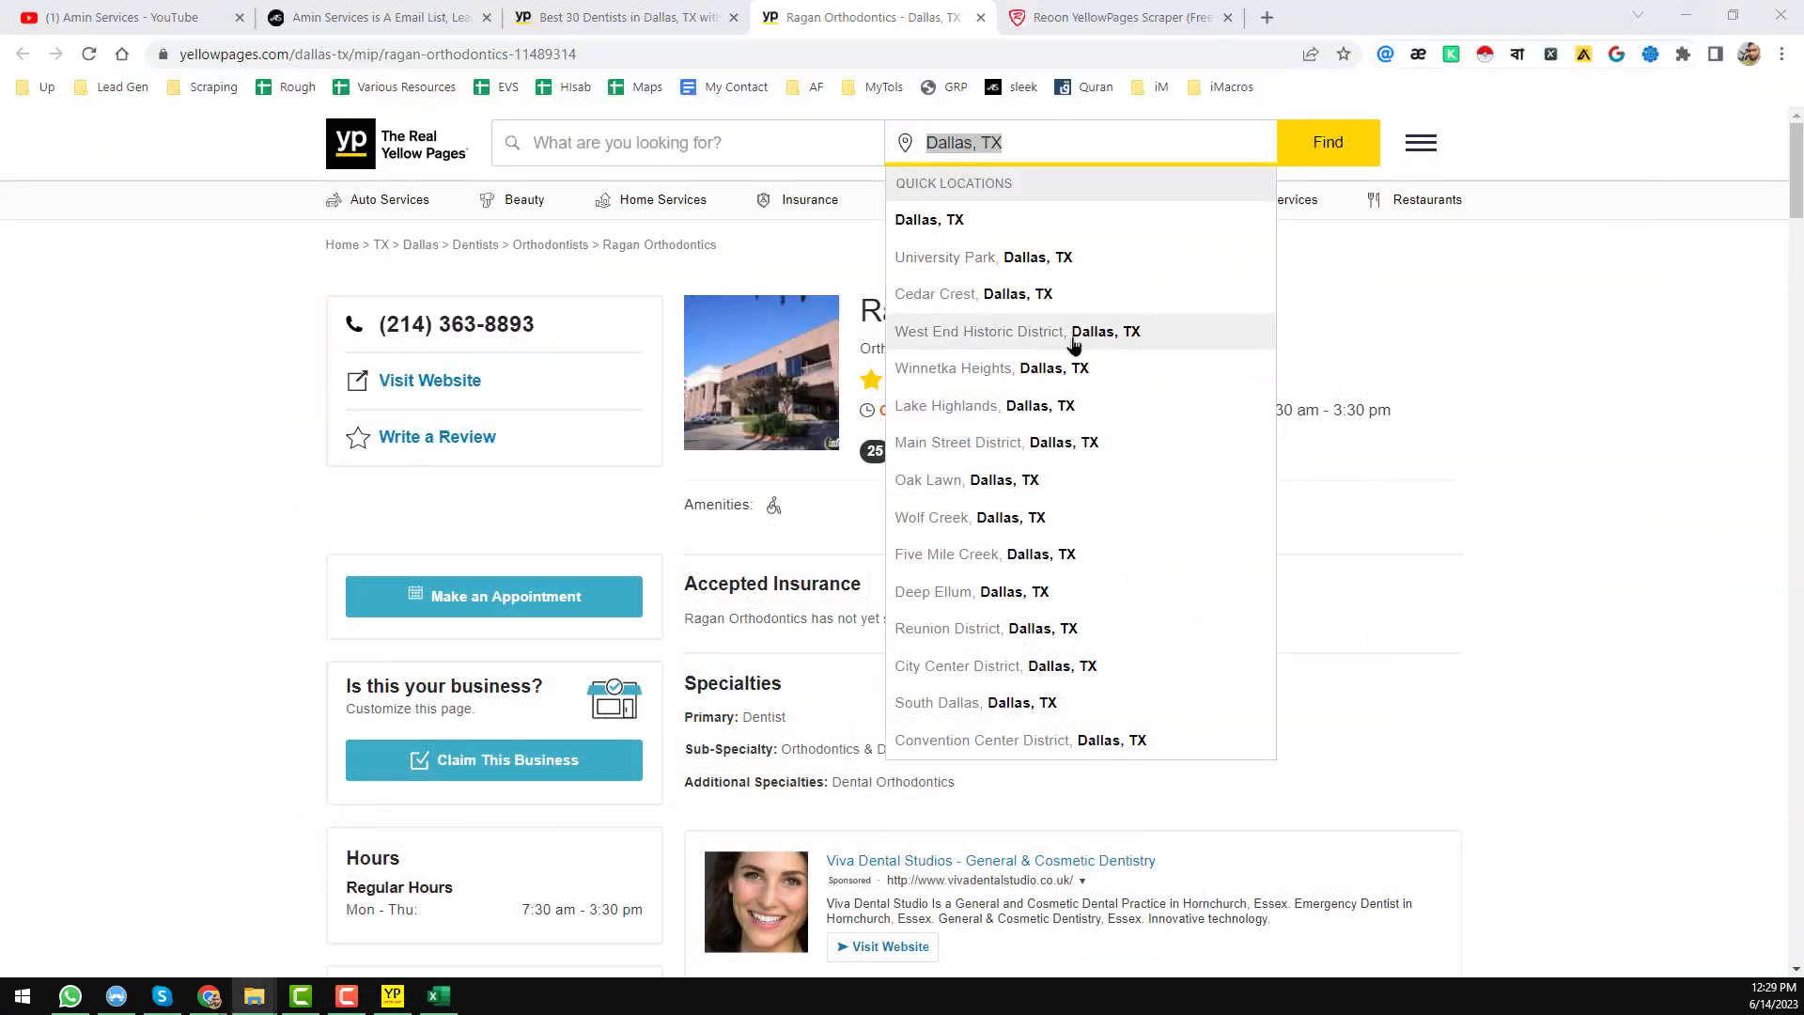
left_click(222, 22)
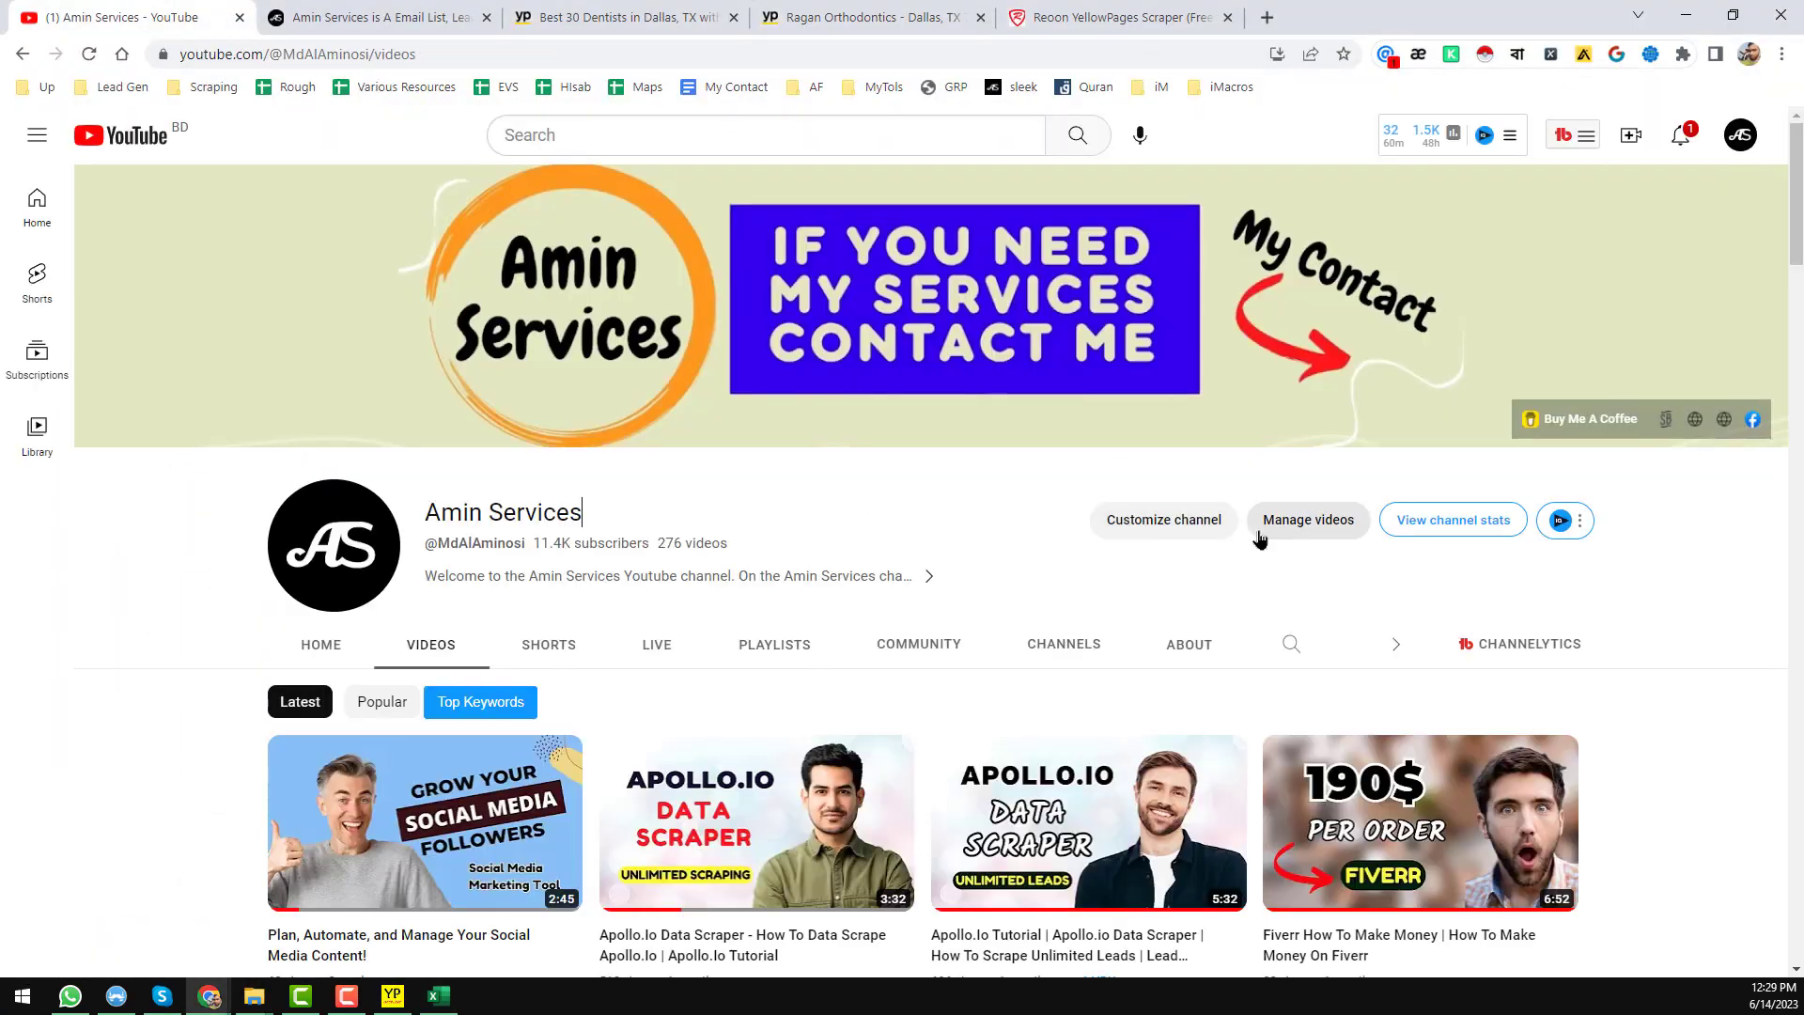